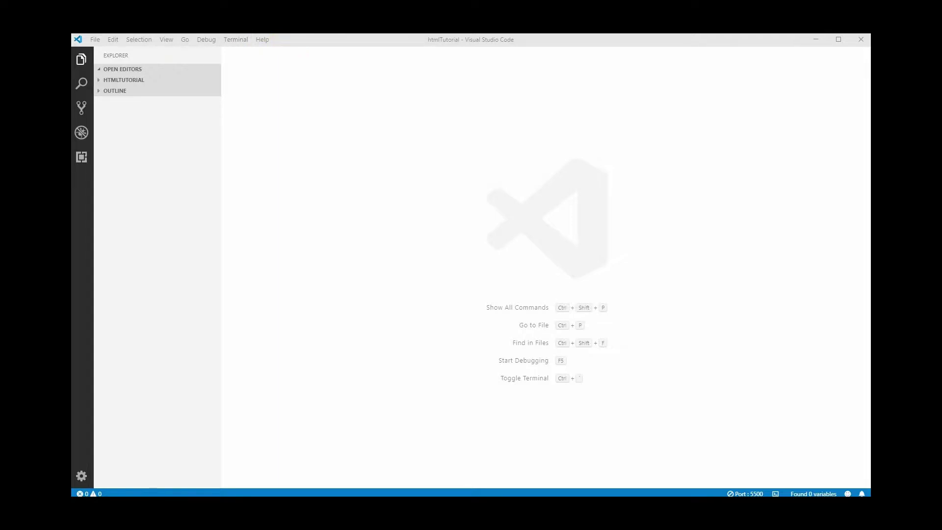
- Switch to Chrome and search Google for "sublime text"
{"action": "left_click", "coordinate": [346, 66]}
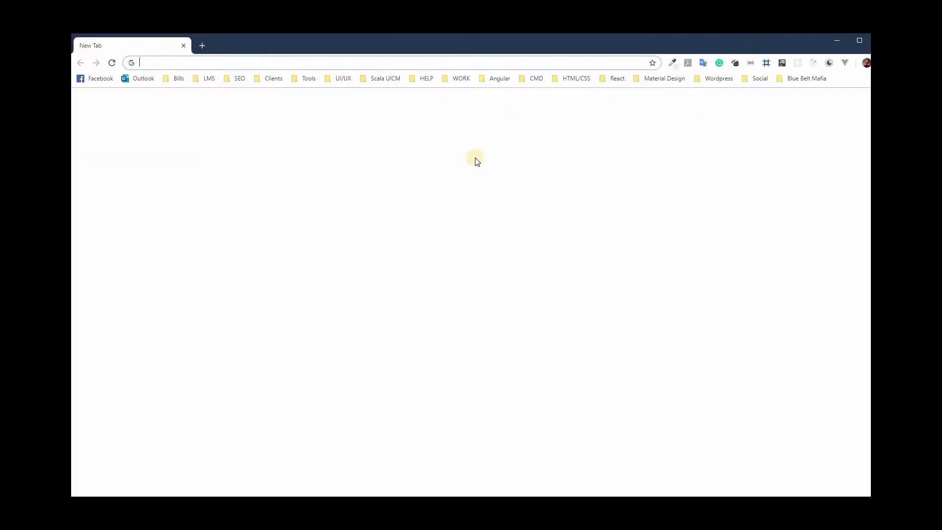
{"action": "left_click", "coordinate": [417, 239]}
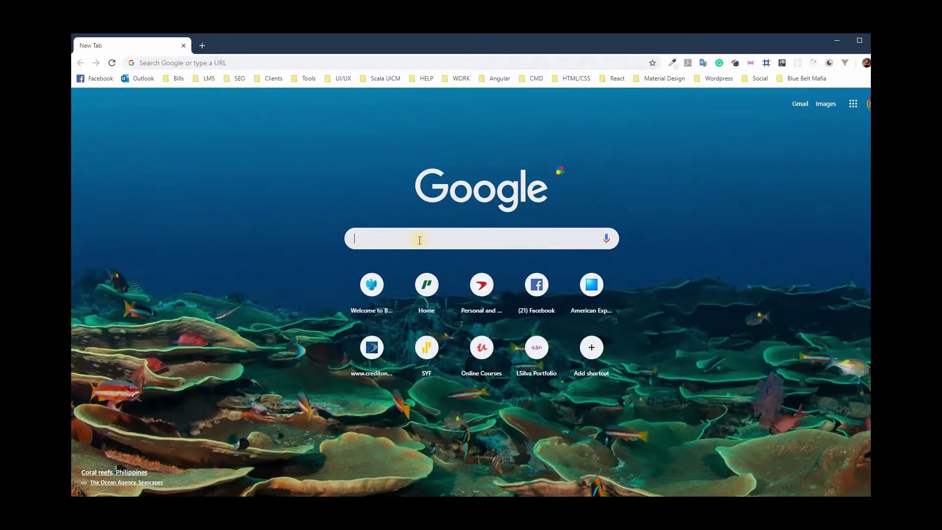
{"action": "type", "text": "Sublimn"}
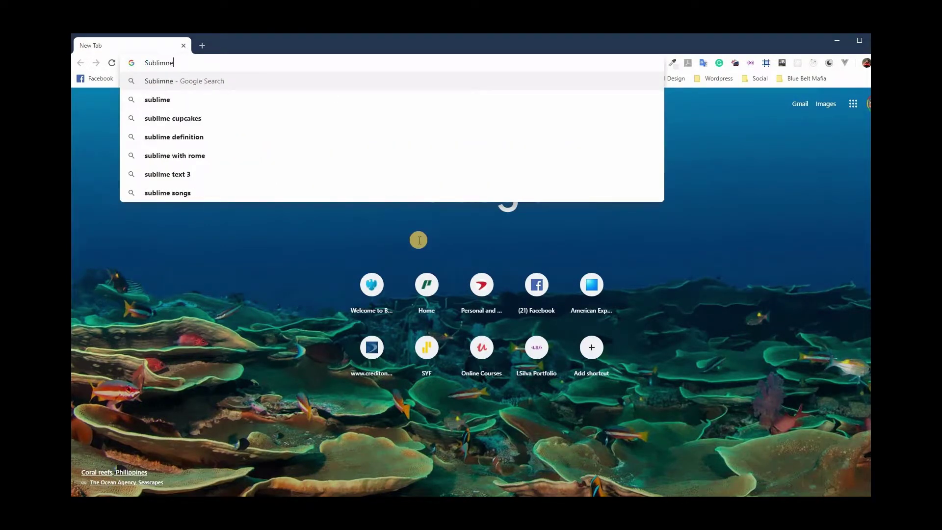
{"action": "key", "text": "BackSpace"}
{"action": "type", "text": "e"}
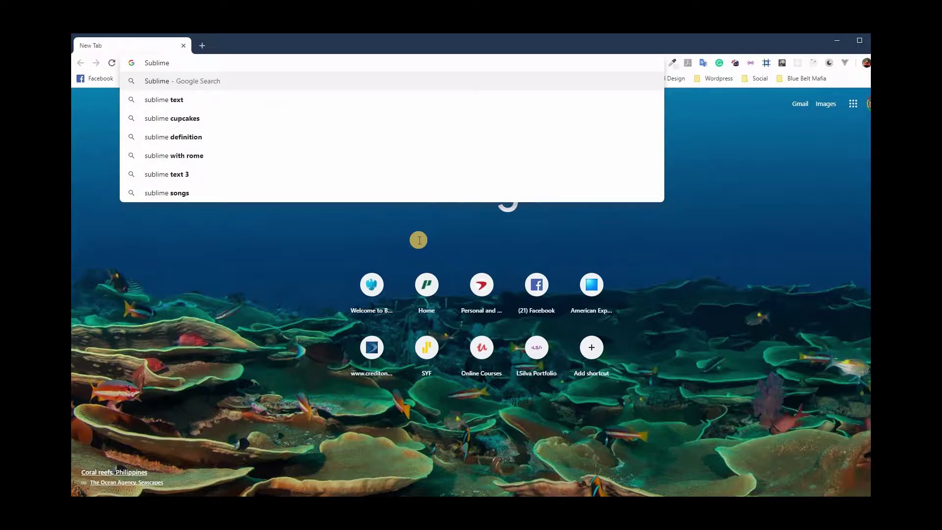
{"action": "key", "text": "BackSpace"}
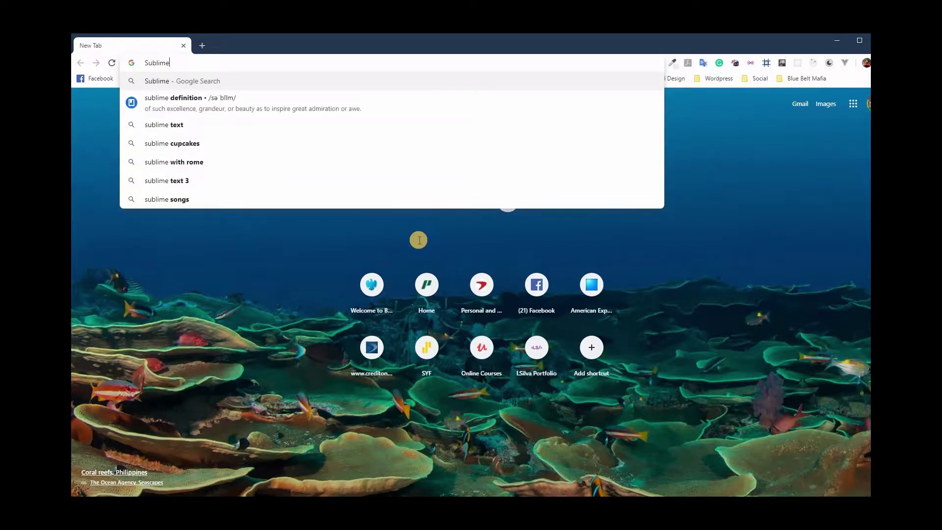
{"action": "key", "text": "Down"}
{"action": "key", "text": "Down"}
{"action": "key", "text": "Return"}
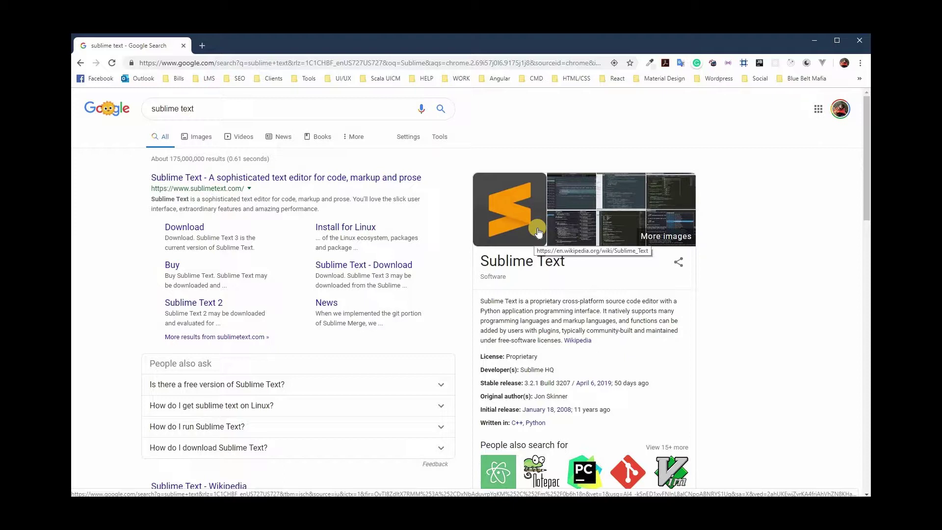
- Open the official Sublime Text website, sublimetext.com, from the search results
{"action": "left_click_drag", "start_coordinate": [206, 109], "coordinate": [154, 106]}
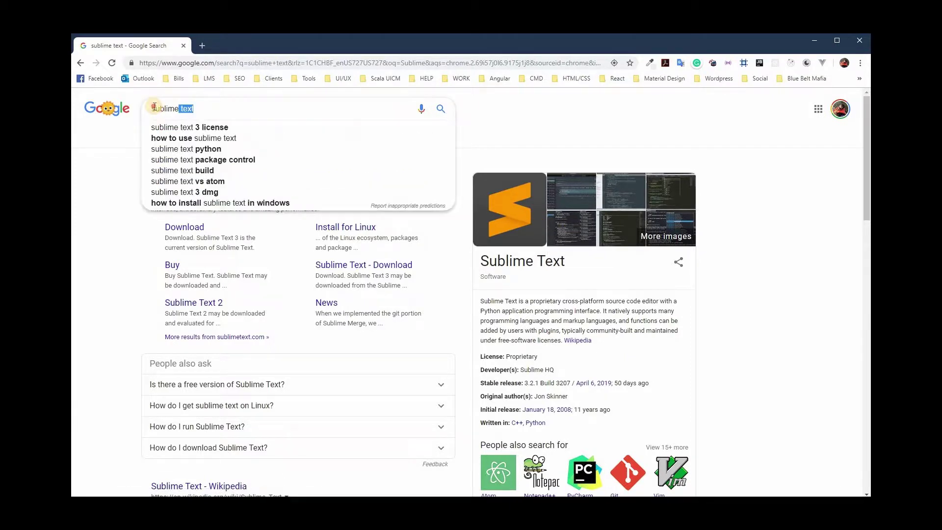
{"action": "left_click", "coordinate": [731, 299]}
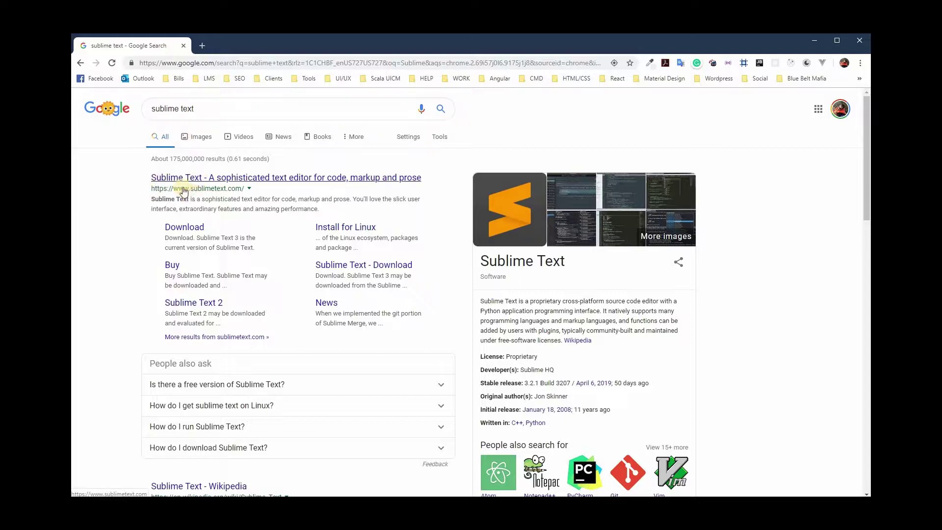
{"action": "left_click", "coordinate": [231, 182]}
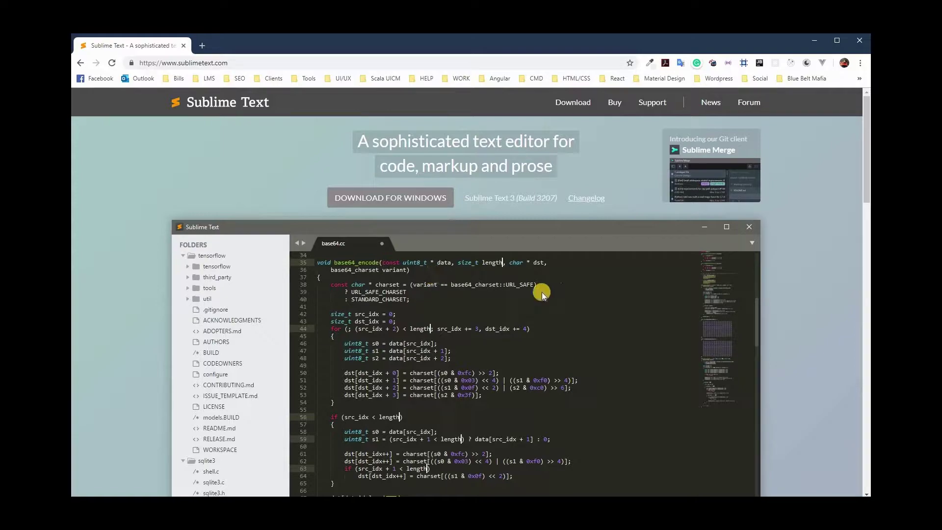
- Examine the Sublime Text home page, including the editor demo and the list of features its users love
{"action": "scroll", "coordinate": [489, 326], "scroll_direction": "down", "scroll_amount": 3}
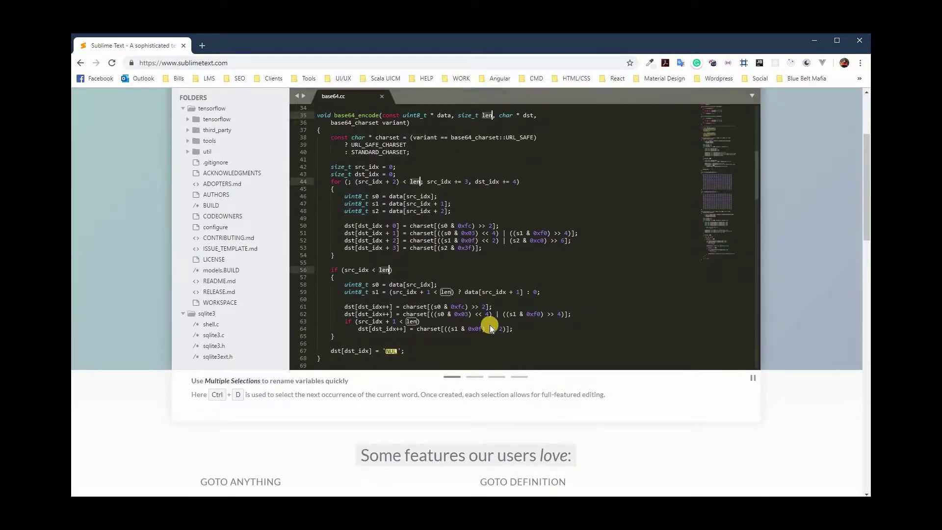
{"action": "scroll", "coordinate": [490, 325], "scroll_direction": "down", "scroll_amount": 3}
{"action": "scroll", "coordinate": [489, 323], "scroll_direction": "up", "scroll_amount": 3}
{"action": "scroll", "coordinate": [490, 322], "scroll_direction": "down", "scroll_amount": 1}
{"action": "scroll", "coordinate": [495, 319], "scroll_direction": "down", "scroll_amount": 4}
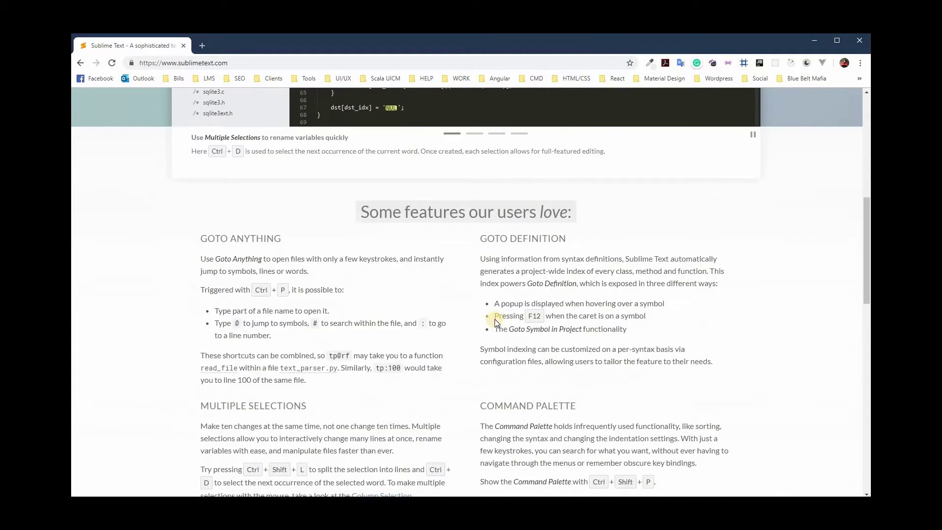
{"action": "scroll", "coordinate": [495, 319], "scroll_direction": "down", "scroll_amount": 4}
{"action": "scroll", "coordinate": [495, 319], "scroll_direction": "up", "scroll_amount": 5}
{"action": "scroll", "coordinate": [496, 319], "scroll_direction": "up", "scroll_amount": 5}
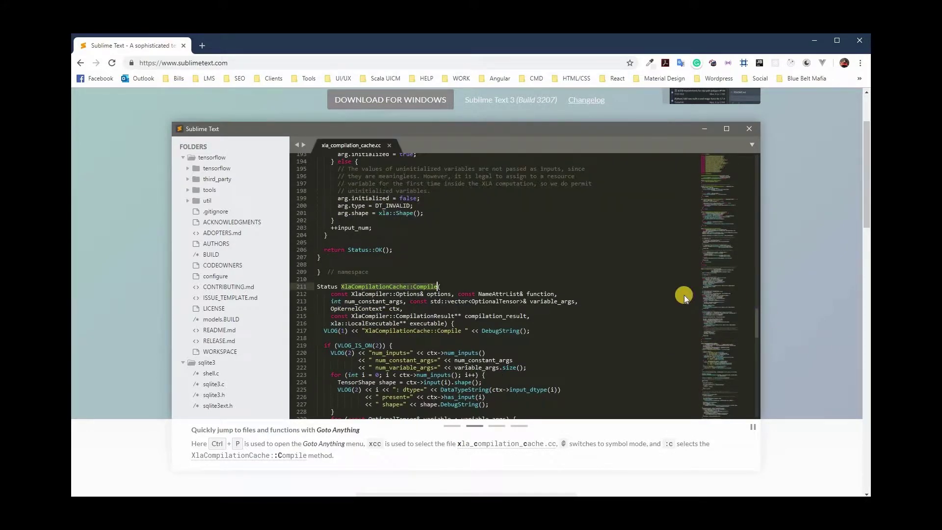
- Go to atom.io and look over the Atom home page down to the Teletype for Atom section
{"action": "left_click", "coordinate": [244, 61]}
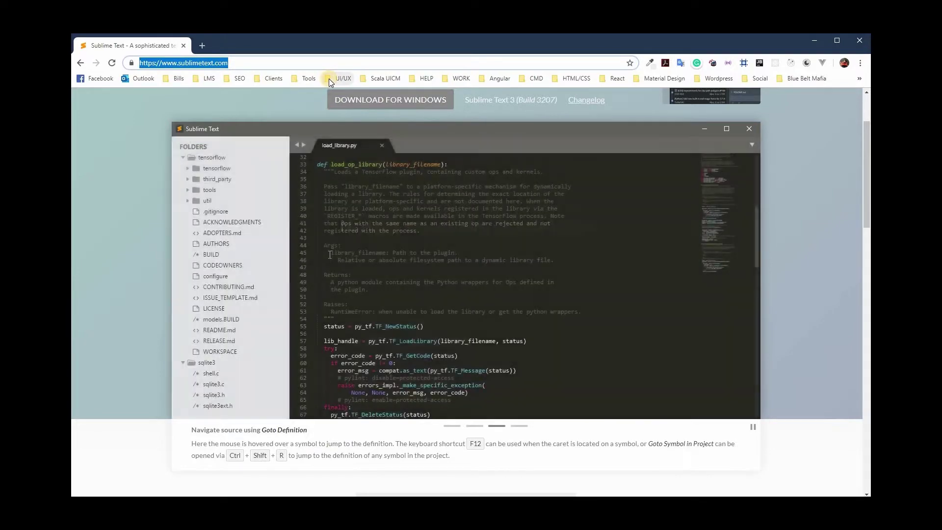
{"action": "type", "text": "atom"}
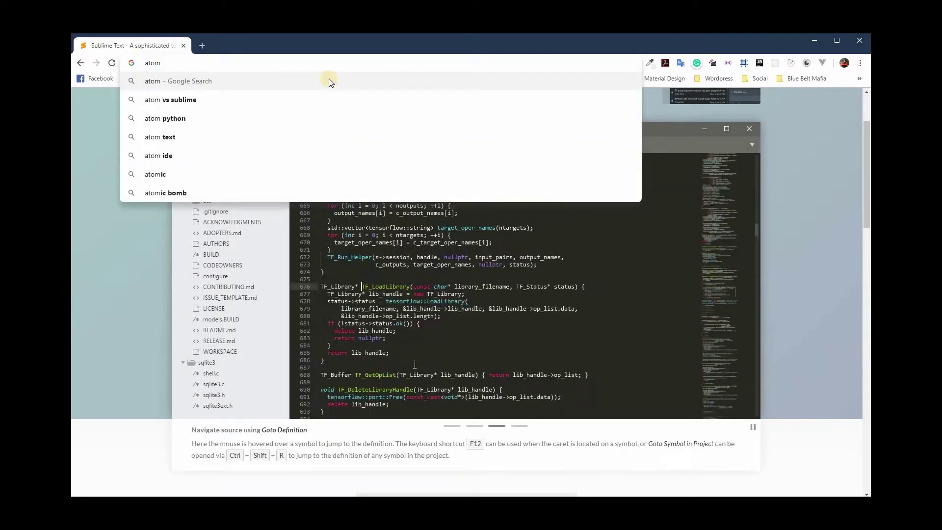
{"action": "type", "text": ".io"}
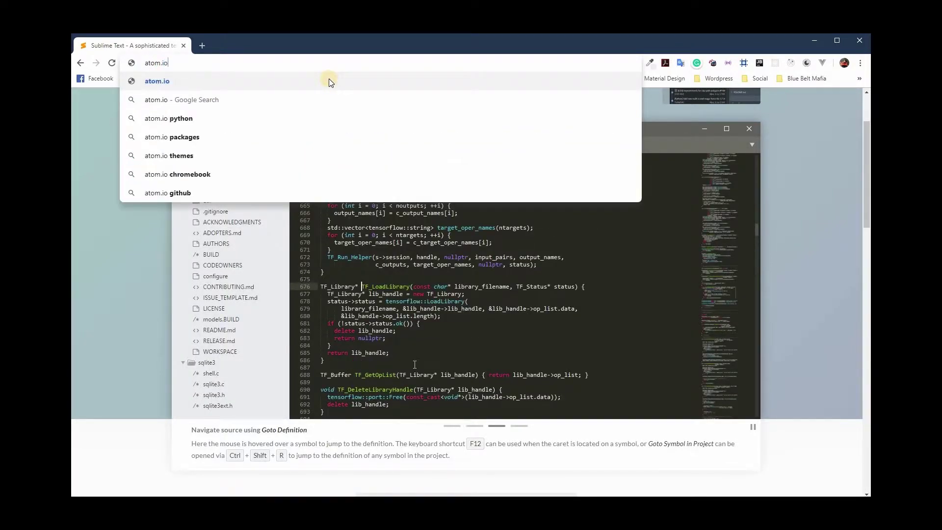
{"action": "key", "text": "Return"}
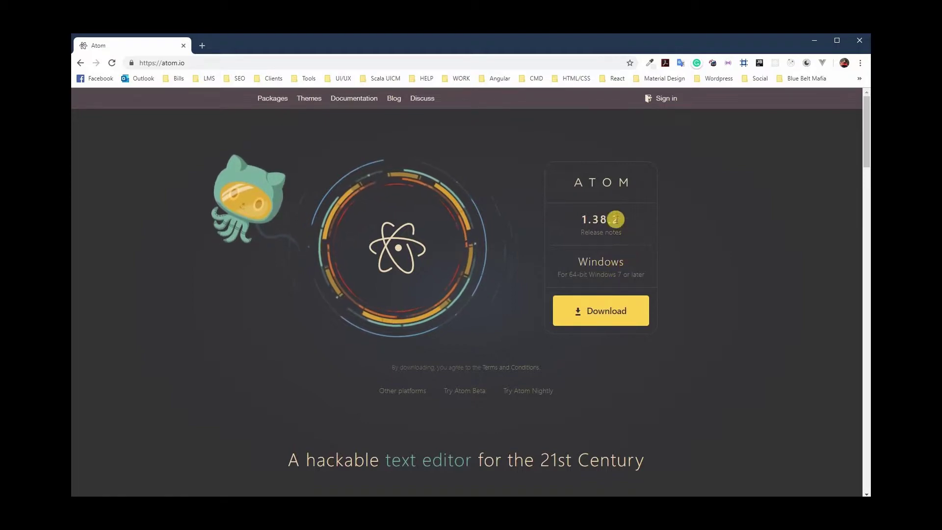
{"action": "scroll", "coordinate": [658, 323], "scroll_direction": "down", "scroll_amount": 5}
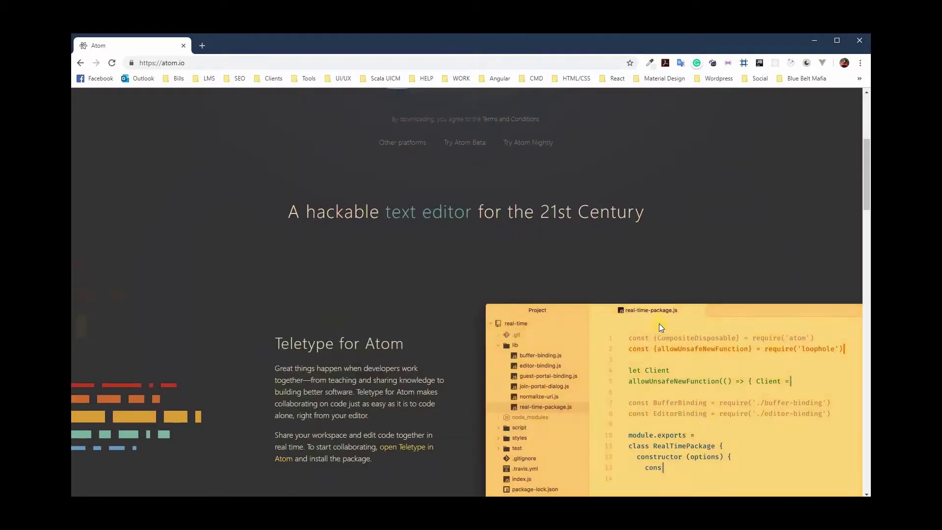
{"action": "scroll", "coordinate": [658, 323], "scroll_direction": "down", "scroll_amount": 4}
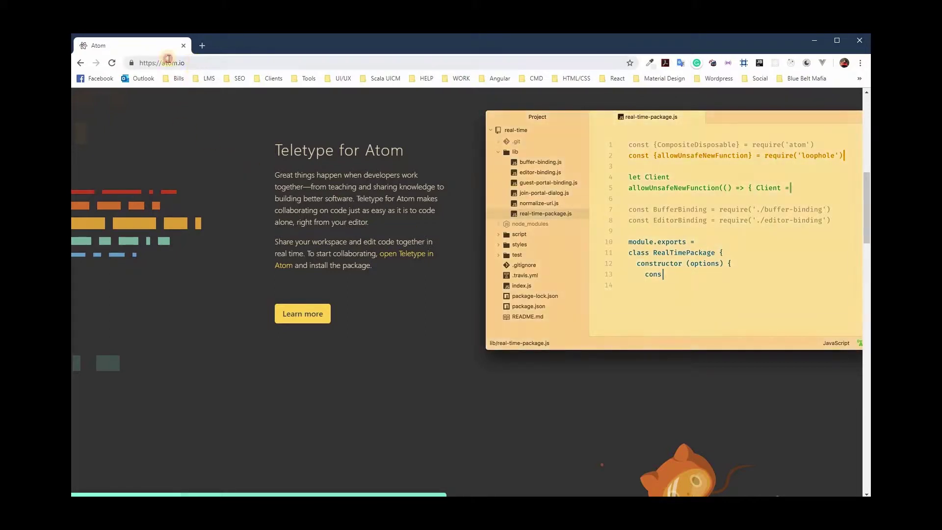
- Search the web for "storm IDE" from the Atom page
{"action": "left_click", "coordinate": [123, 59]}
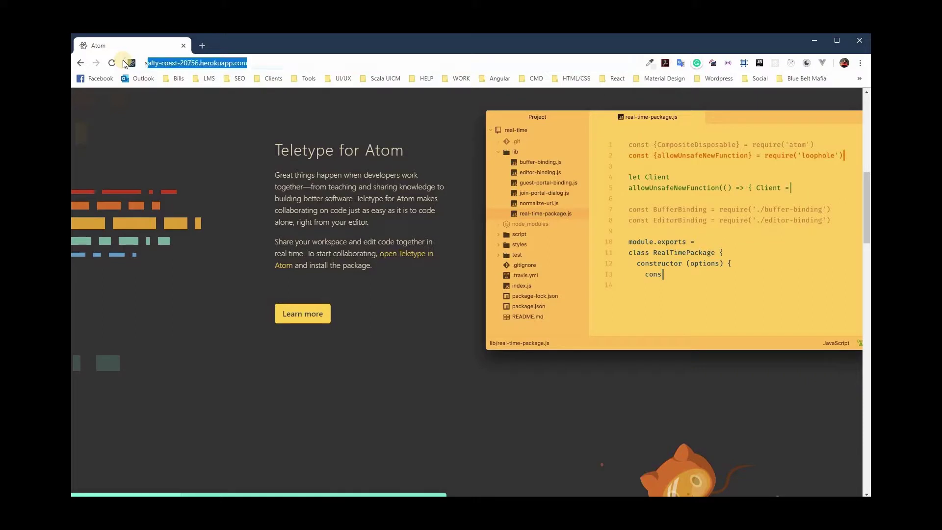
{"action": "type", "text": "stp"}
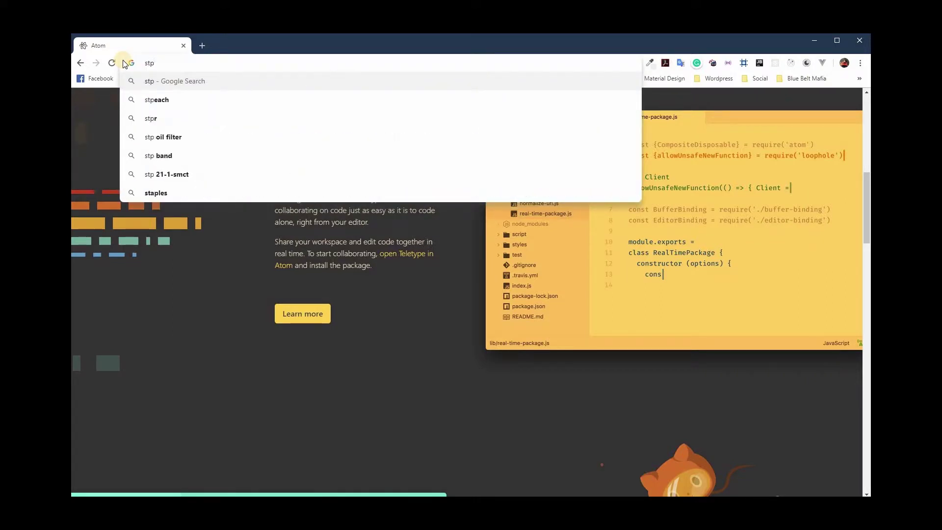
{"action": "key", "text": "BackSpace"}
{"action": "type", "text": "orm"}
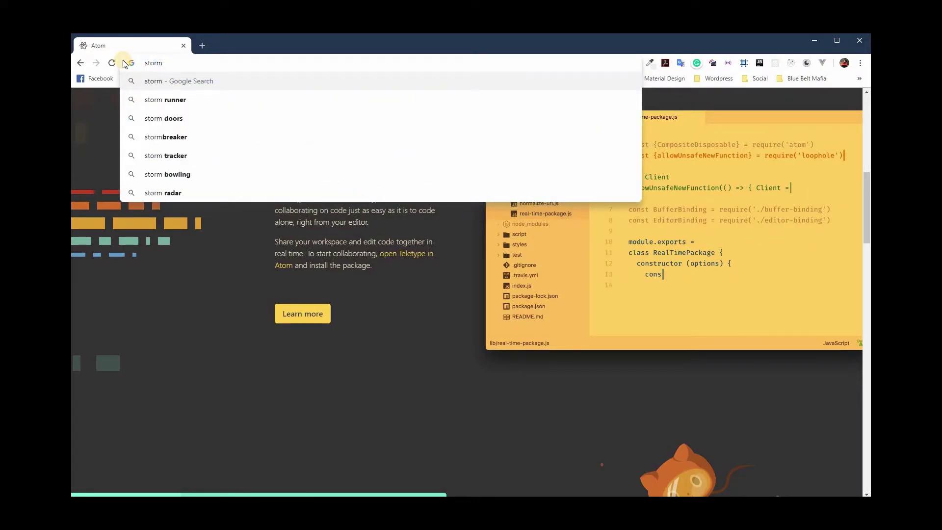
{"action": "type", "text": " IDE"}
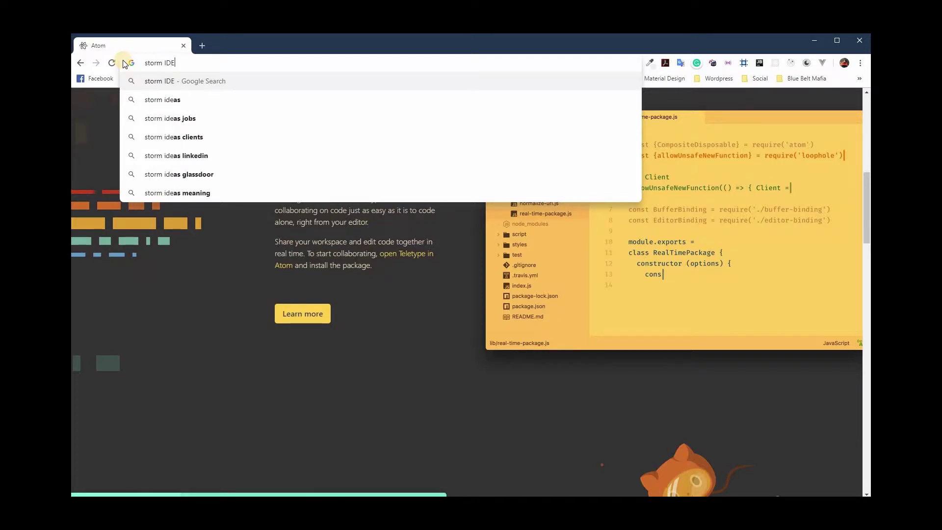
{"action": "key", "text": "Return"}
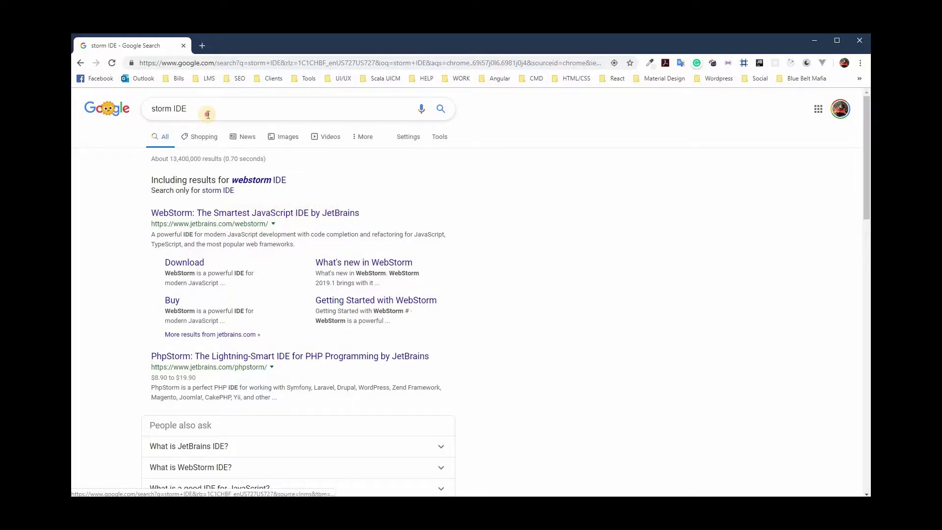
- Change the Google search to "JET Brain" and open the official JetBrains website from the results
{"action": "left_click_drag", "start_coordinate": [187, 109], "coordinate": [134, 111]}
{"action": "type", "text": "J"}
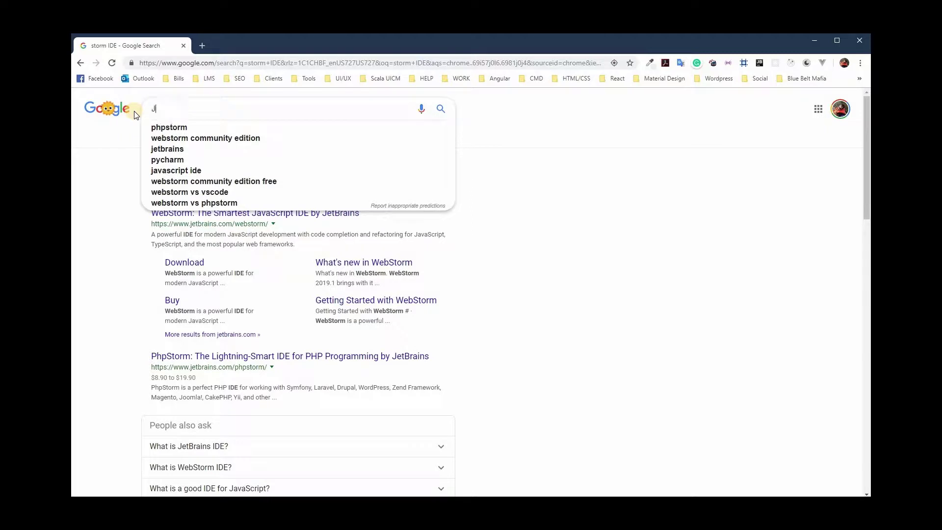
{"action": "type", "text": "ET"}
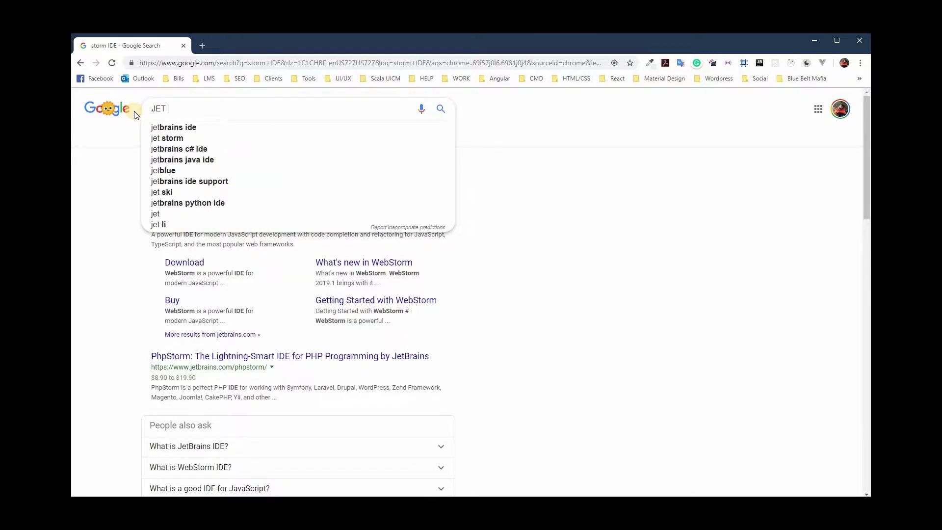
{"action": "type", "text": " Brain"}
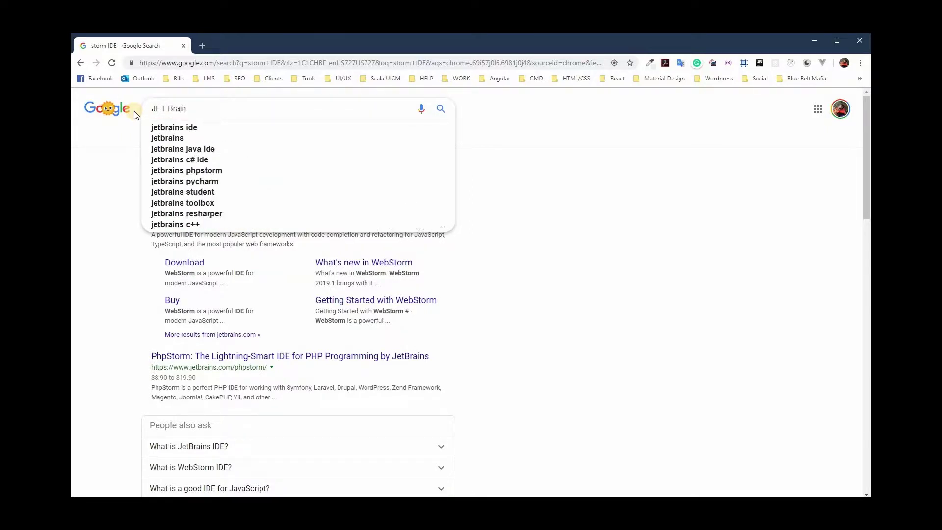
{"action": "key", "text": "Return"}
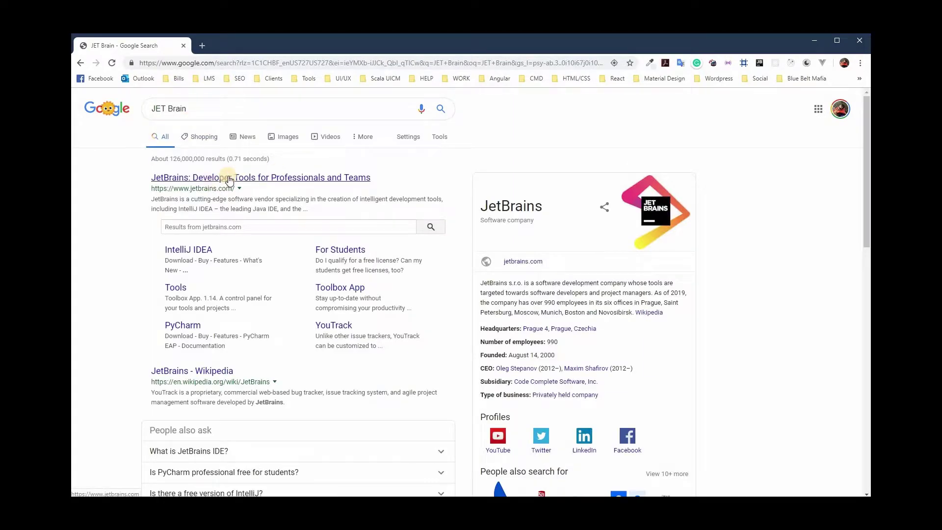
{"action": "left_click", "coordinate": [228, 177]}
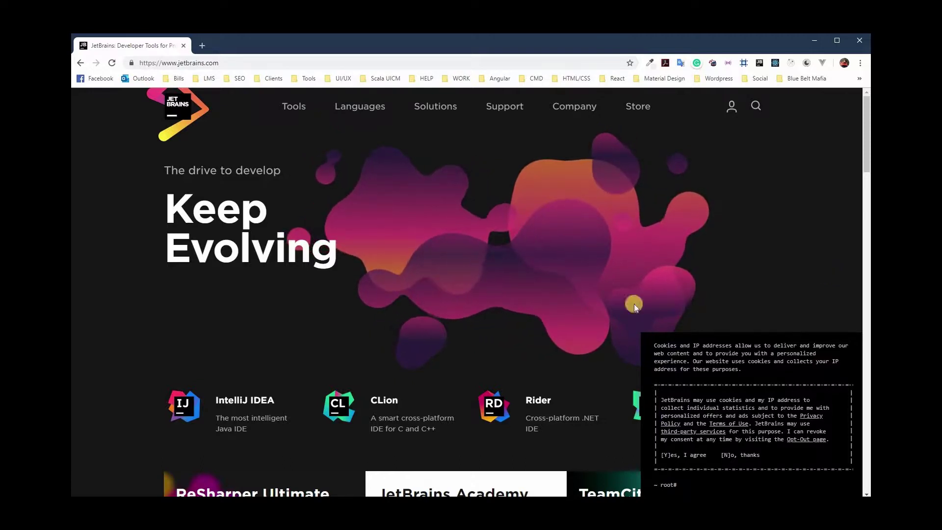
- Examine the JetBrains site's list of tools, its other navigation categories and the home page's product and technology sections
{"action": "mouse_move", "coordinate": [351, 112]}
{"action": "mouse_move", "coordinate": [300, 109]}
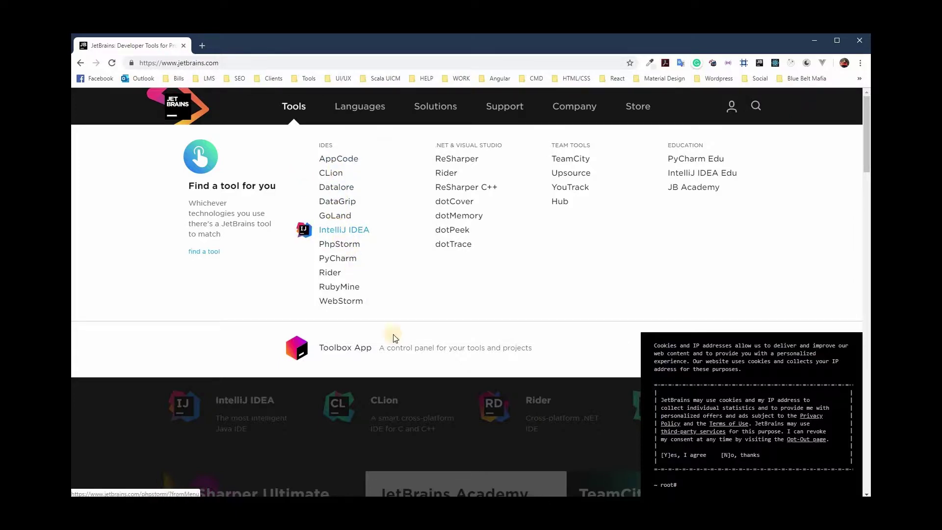
{"action": "scroll", "coordinate": [294, 459], "scroll_direction": "down", "scroll_amount": 5}
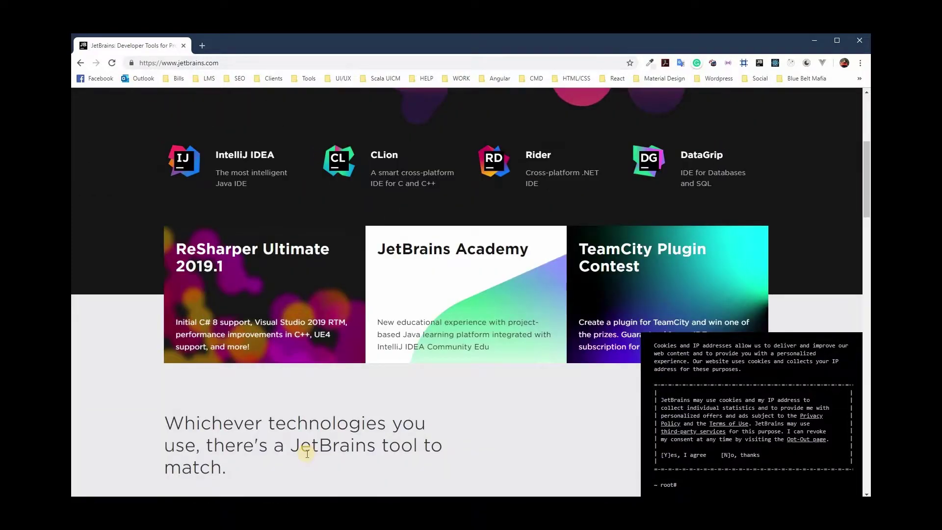
{"action": "scroll", "coordinate": [337, 343], "scroll_direction": "up", "scroll_amount": 4}
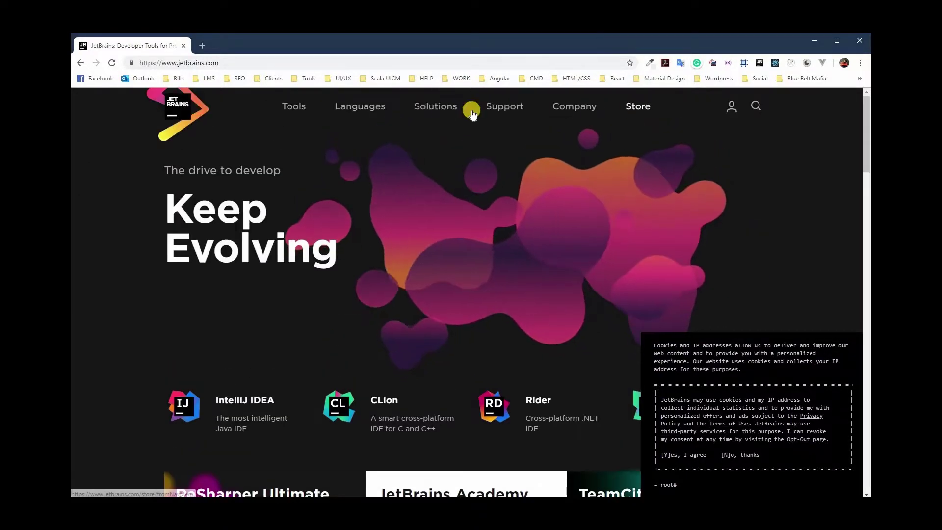
{"action": "mouse_move", "coordinate": [435, 106]}
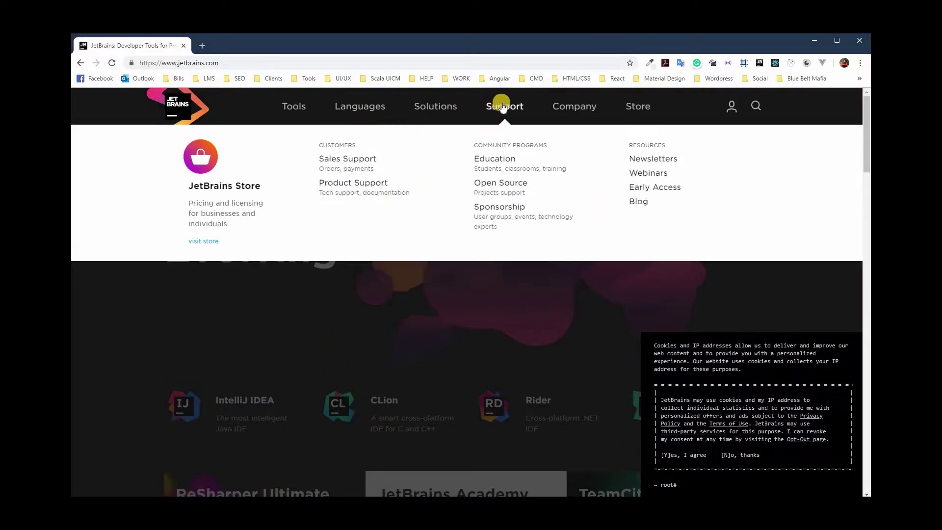
{"action": "mouse_move", "coordinate": [562, 111]}
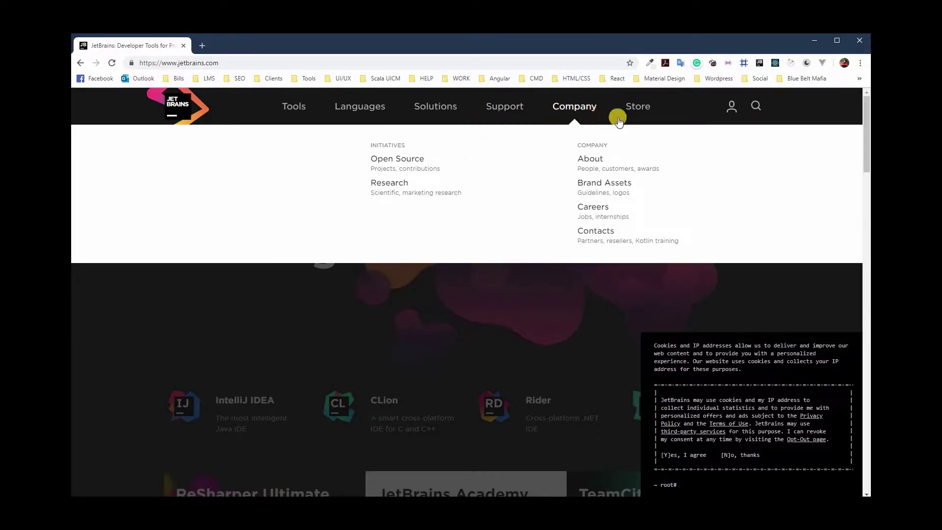
{"action": "scroll", "coordinate": [374, 363], "scroll_direction": "down", "scroll_amount": 3}
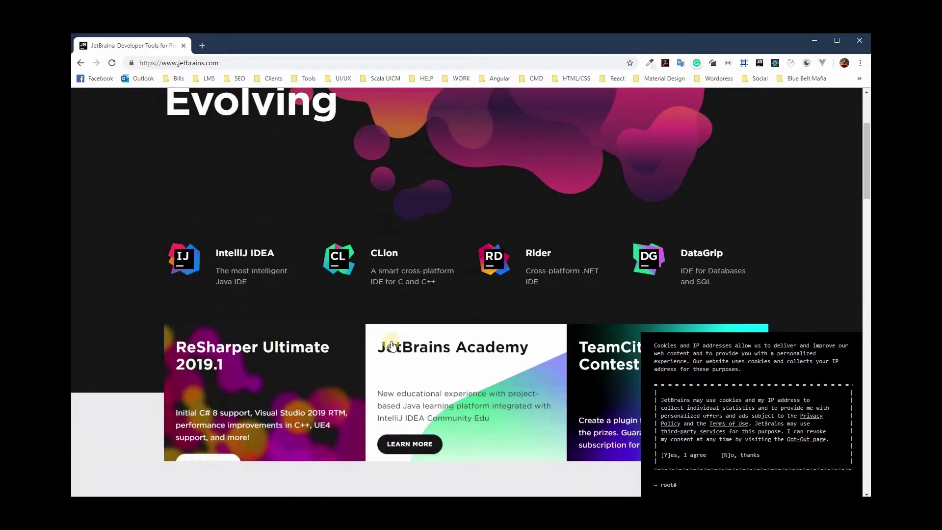
{"action": "scroll", "coordinate": [486, 363], "scroll_direction": "down", "scroll_amount": 4}
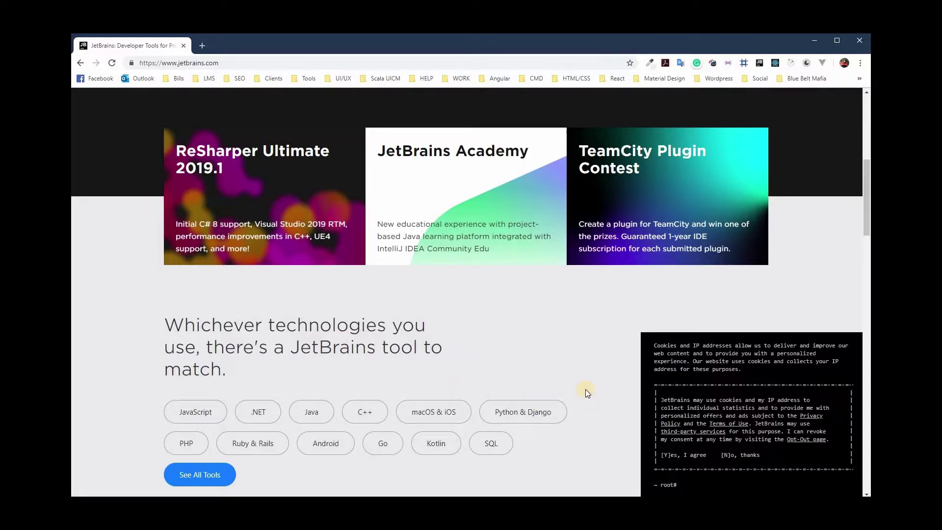
- Look over the JetBrains home page's list of supported technologies and the Toolbox App and Trusted sections
{"action": "scroll", "coordinate": [584, 390], "scroll_direction": "down", "scroll_amount": 5}
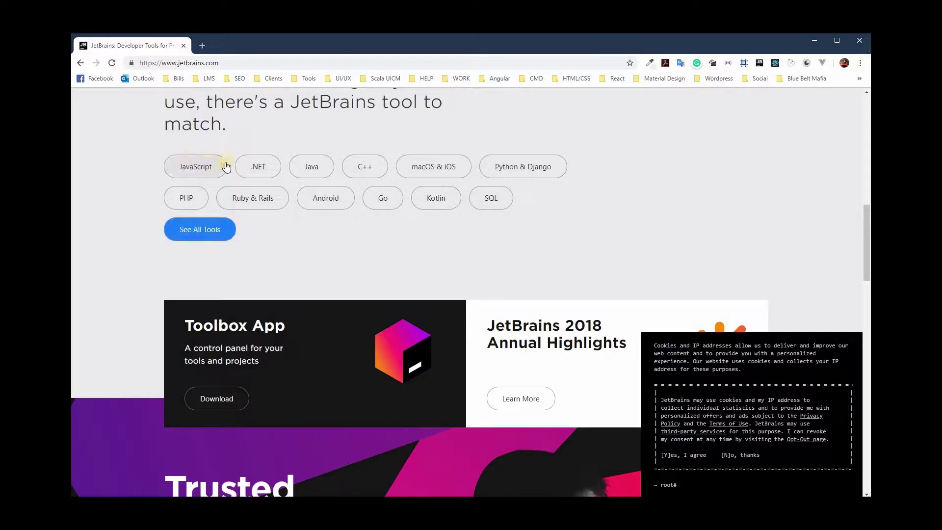
{"action": "scroll", "coordinate": [333, 256], "scroll_direction": "up", "scroll_amount": 2}
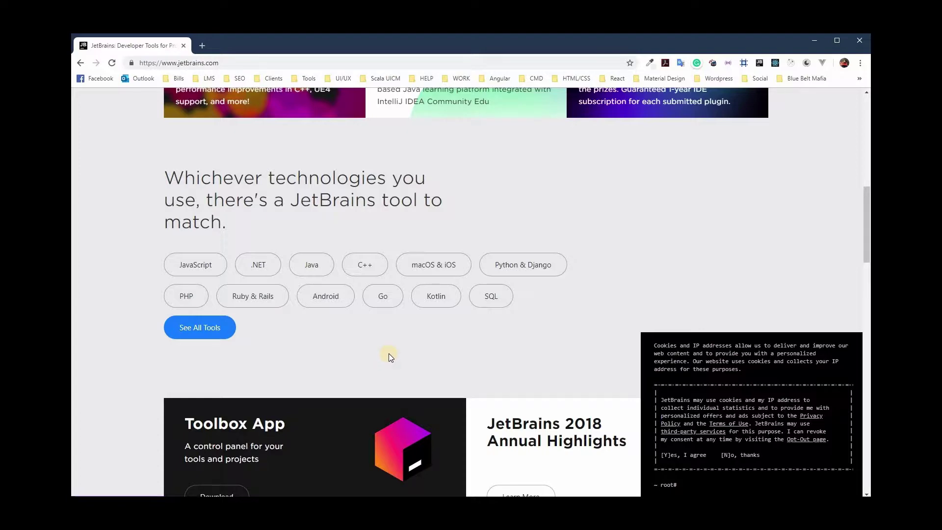
{"action": "scroll", "coordinate": [388, 355], "scroll_direction": "down", "scroll_amount": 6}
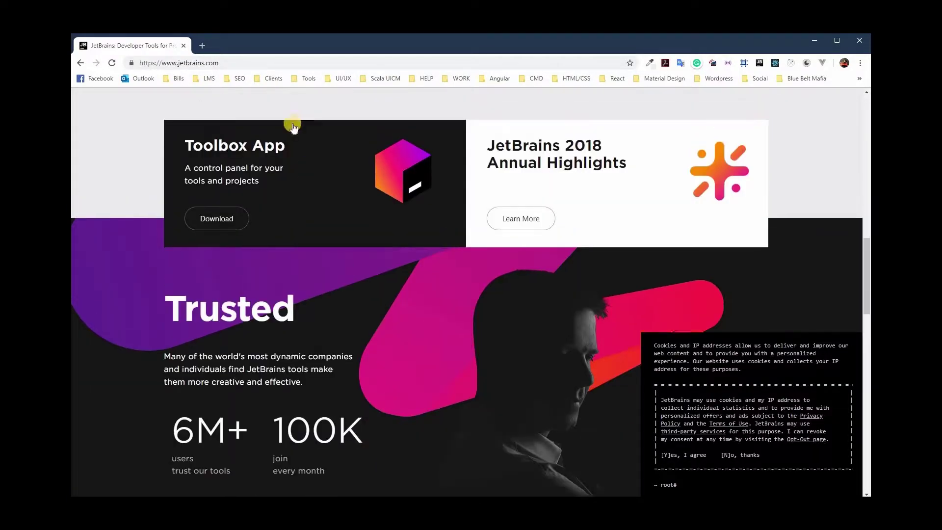
{"action": "scroll", "coordinate": [292, 126], "scroll_direction": "up", "scroll_amount": 5}
- Search the web for "notepad++" and open the official Notepad++ website from the results
{"action": "left_click", "coordinate": [143, 63]}
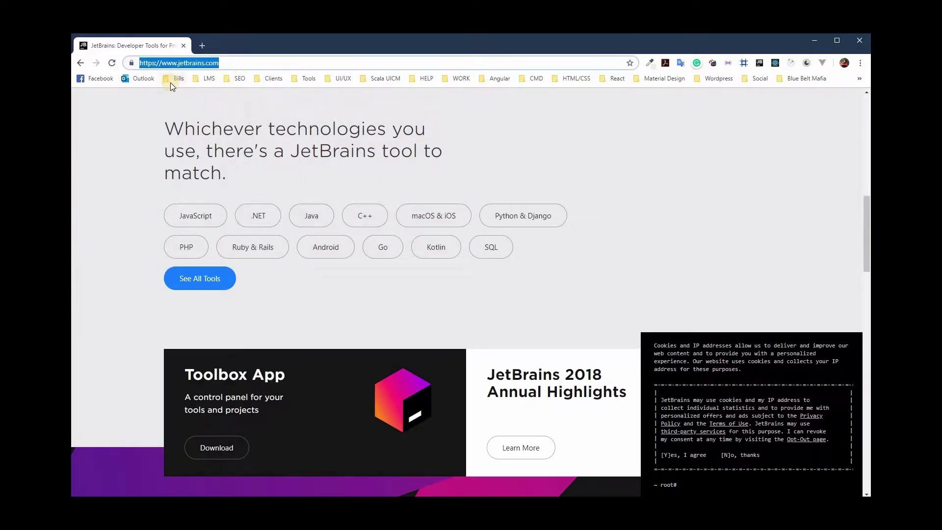
{"action": "type", "text": "notepad++"}
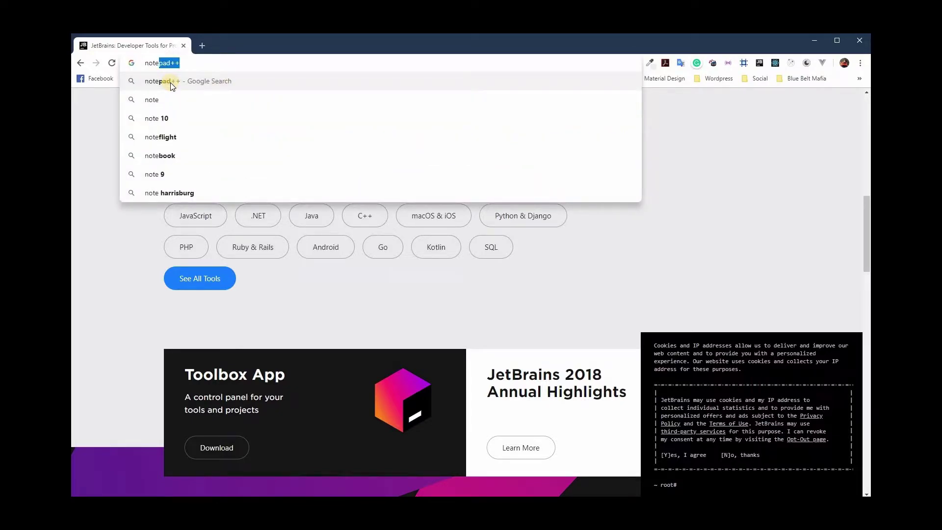
{"action": "key", "text": "Right"}
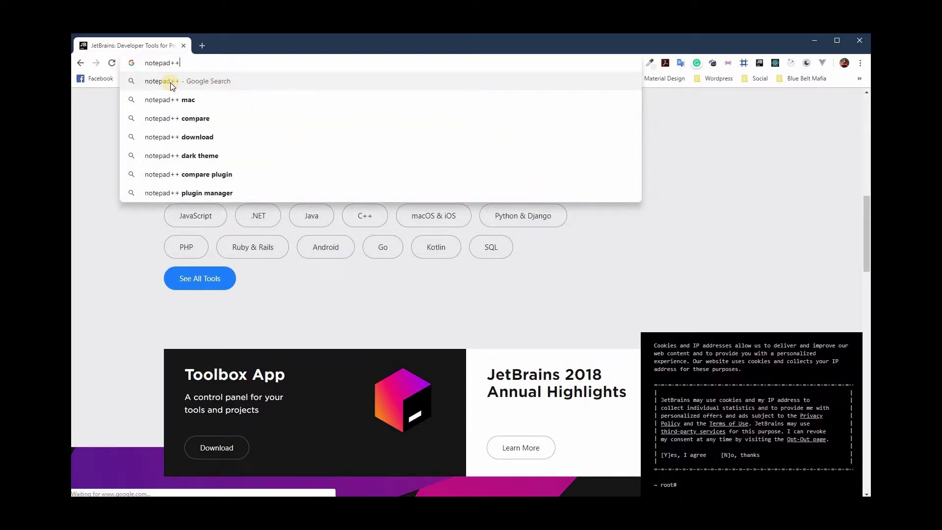
{"action": "left_click", "coordinate": [160, 81]}
{"action": "left_click", "coordinate": [199, 178]}
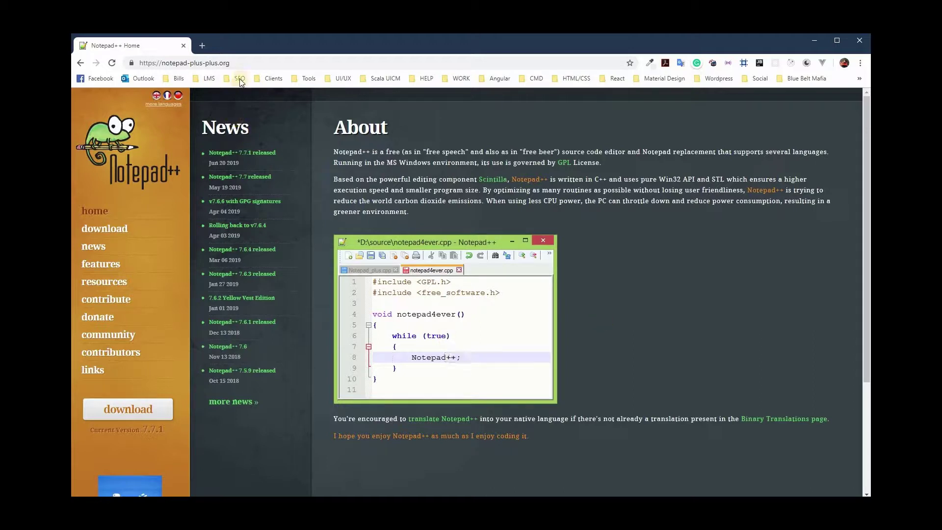
- Search the web for "visual studio code" and open the official Visual Studio Code website from the results
{"action": "left_click", "coordinate": [231, 63]}
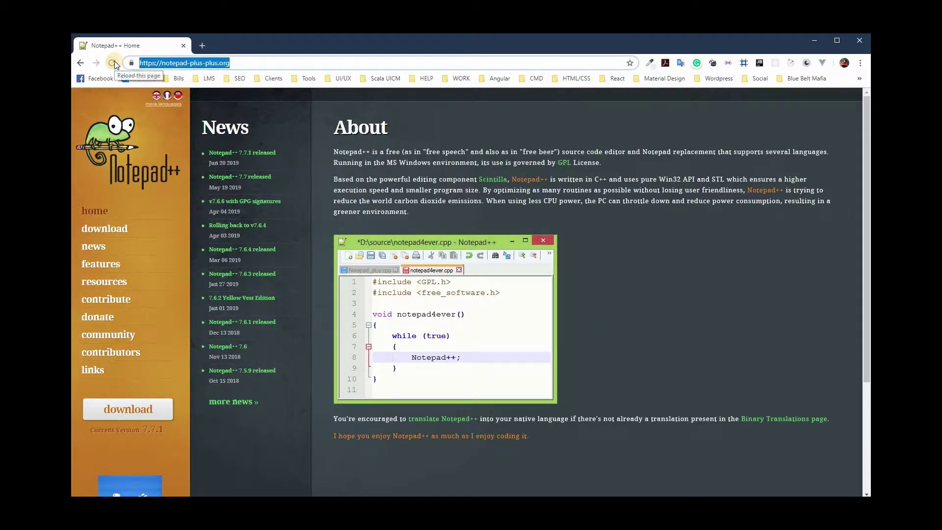
{"action": "type", "text": "v"}
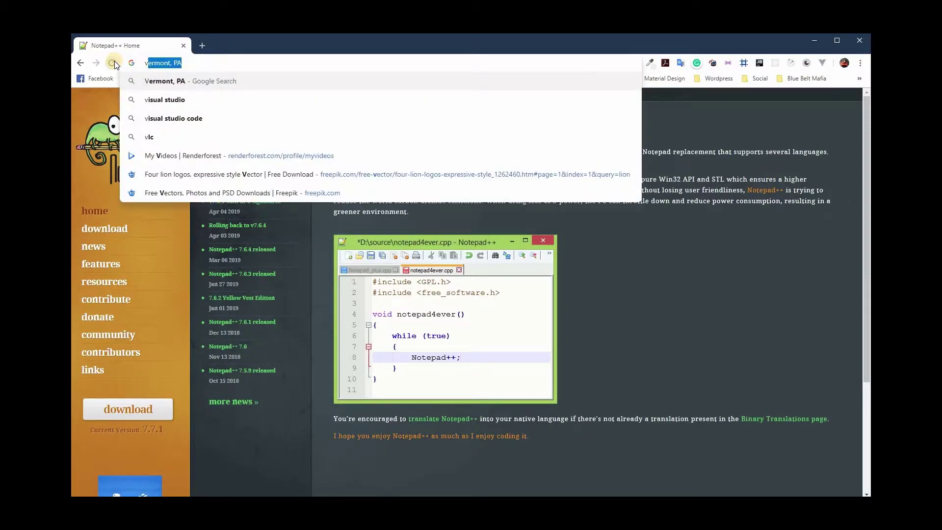
{"action": "type", "text": "isual"}
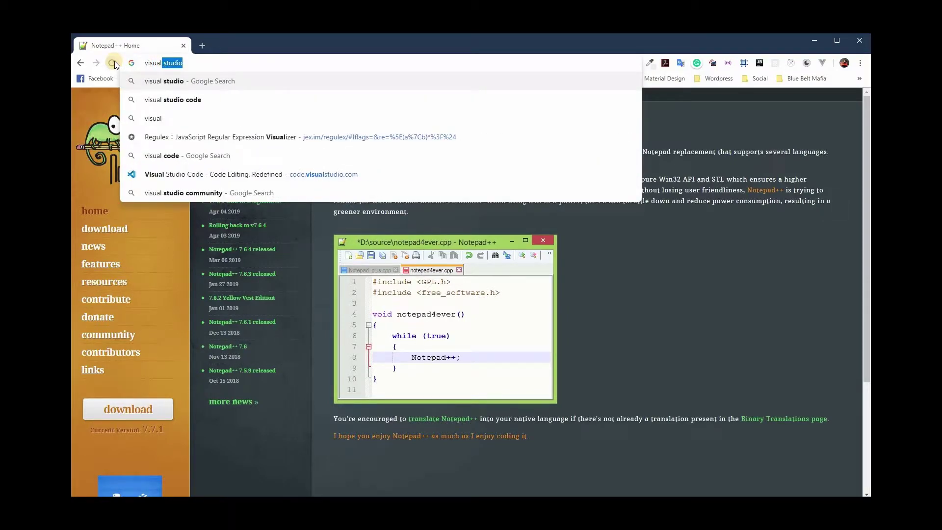
{"action": "type", "text": " studio code"}
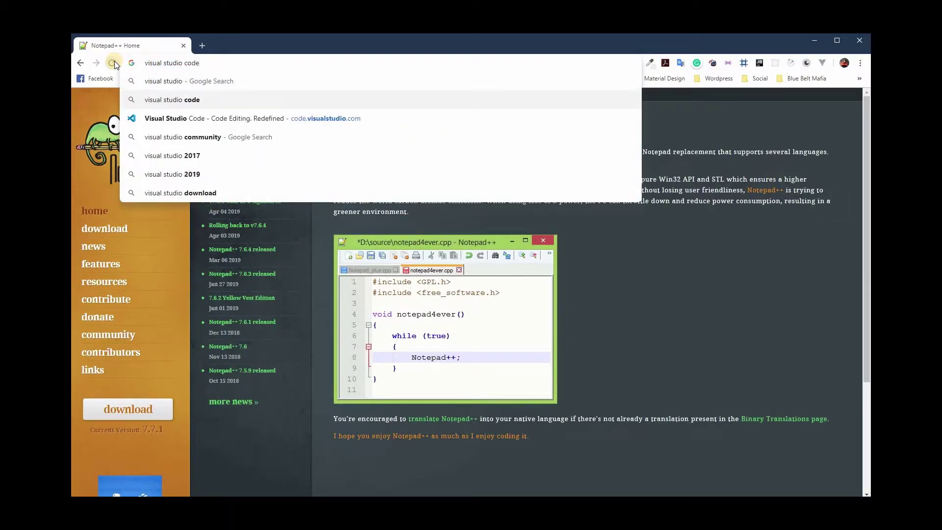
{"action": "key", "text": "Return"}
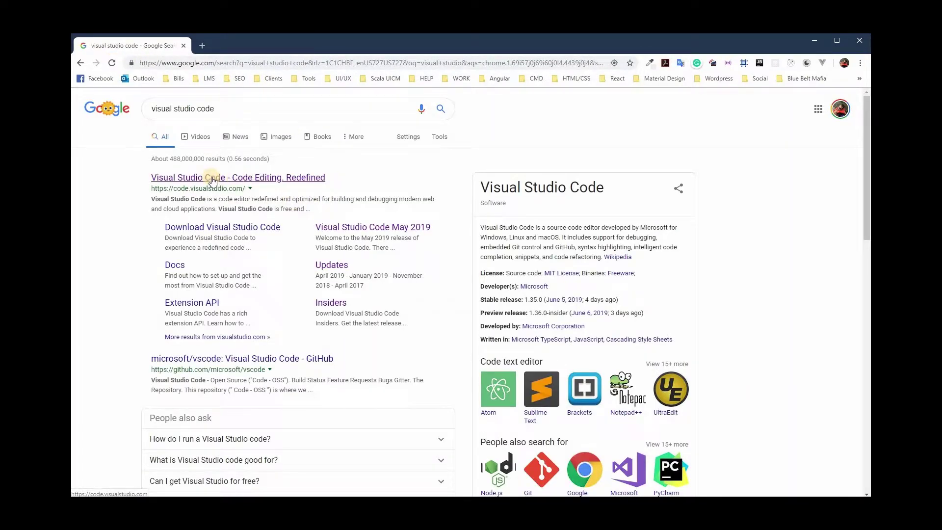
{"action": "left_click", "coordinate": [244, 180]}
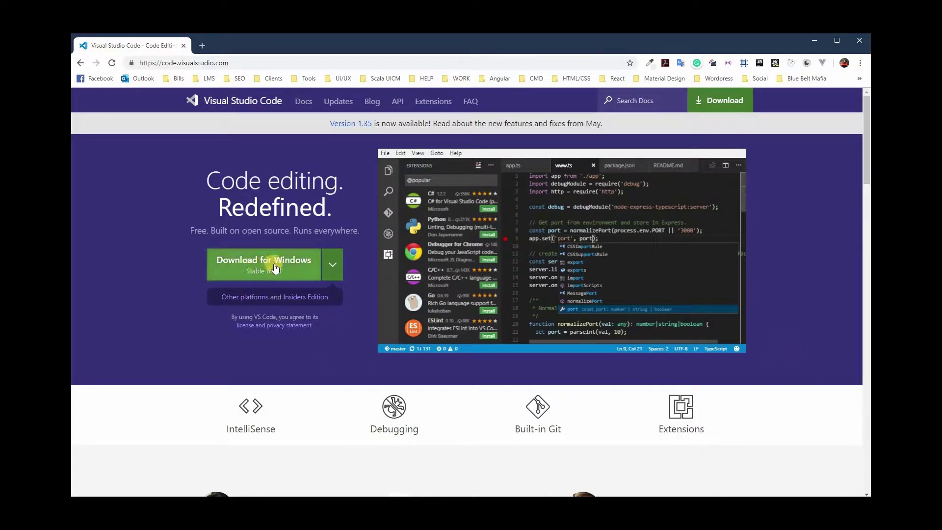
- Check the Visual Studio Code download options for the different platforms and switch to the Visual Studio Code window
{"action": "left_click", "coordinate": [332, 264]}
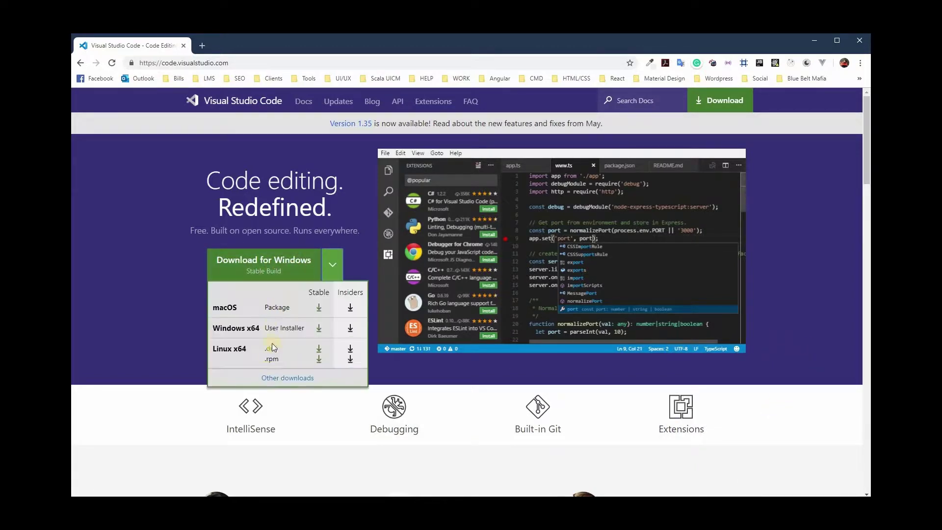
{"action": "left_click", "coordinate": [149, 314]}
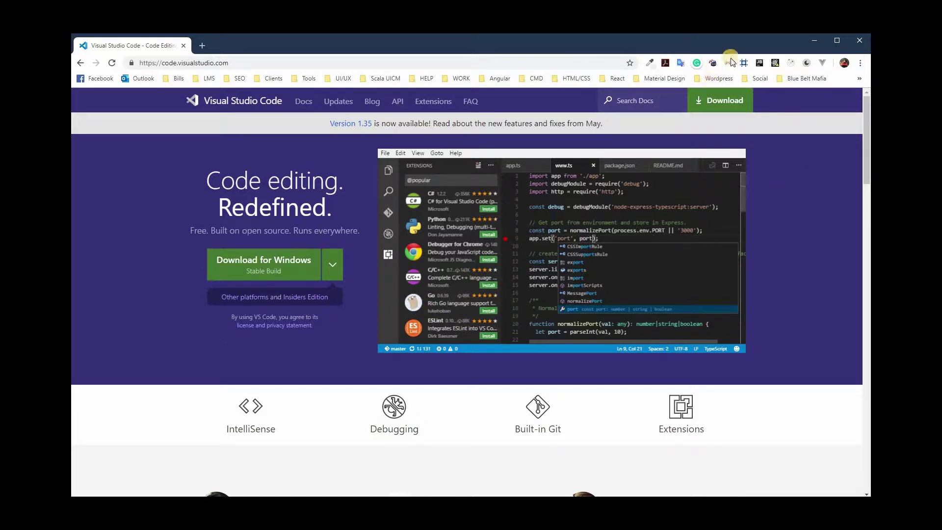
{"action": "left_click", "coordinate": [814, 42]}
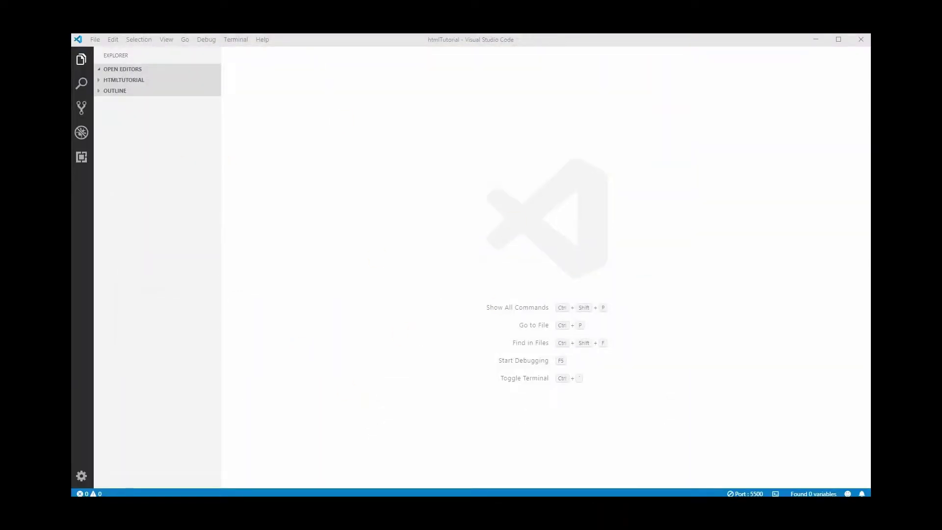
- Try the Dark+ (default dark) color theme and switch back to Light+ (default light)
{"action": "left_click", "coordinate": [81, 478]}
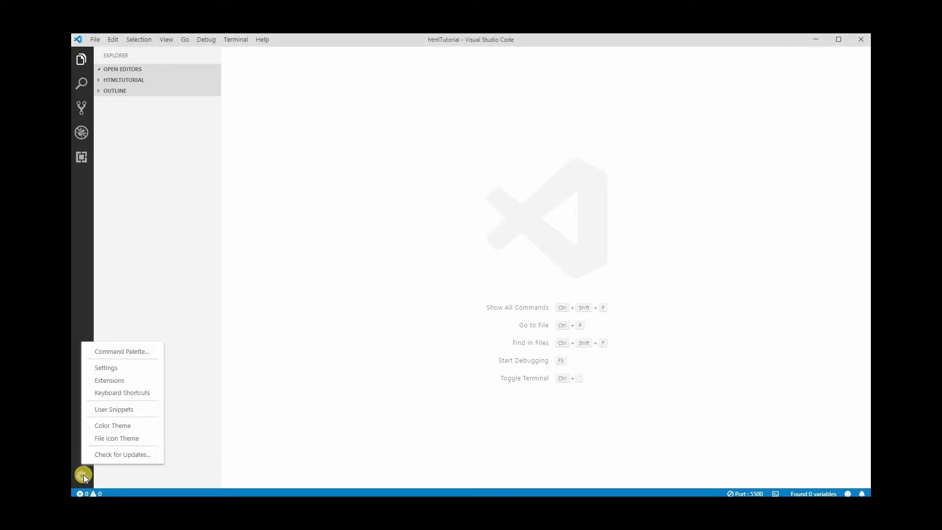
{"action": "left_click", "coordinate": [117, 424]}
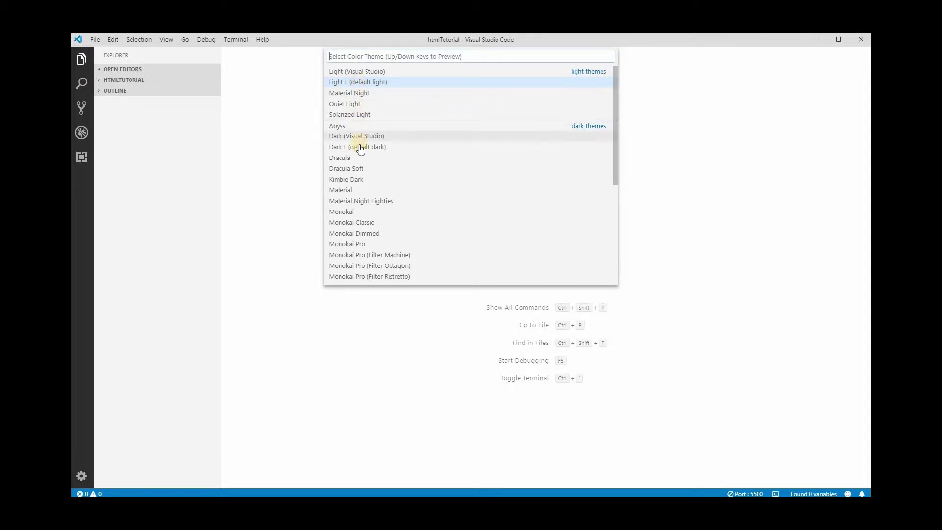
{"action": "key", "text": "Escape"}
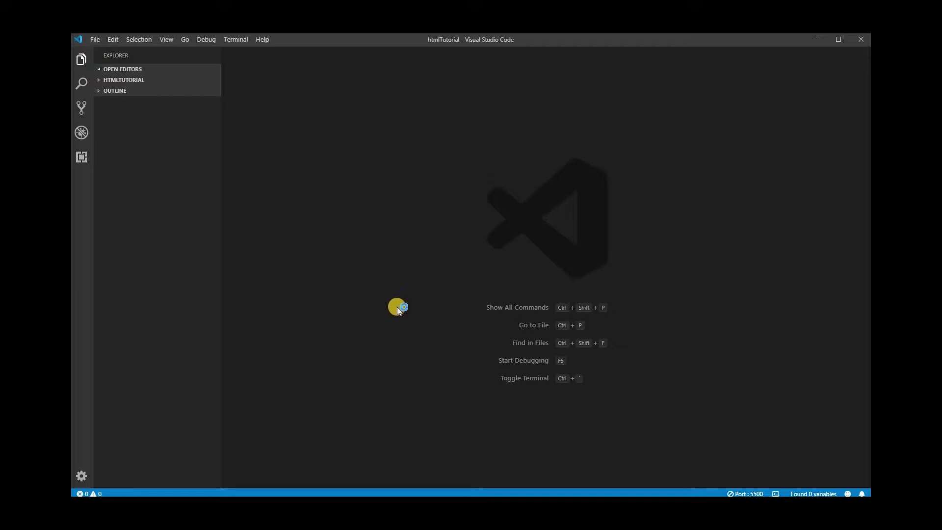
{"action": "left_click", "coordinate": [81, 476]}
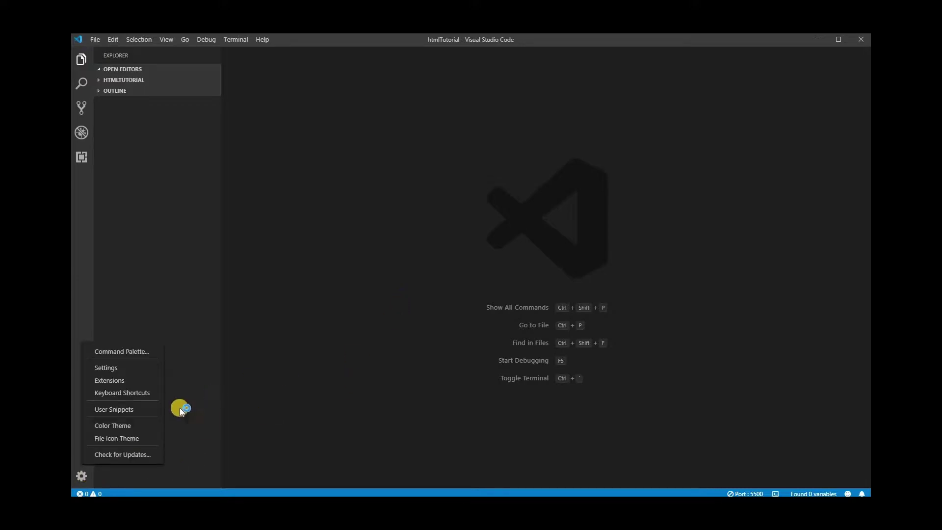
{"action": "left_click", "coordinate": [124, 426]}
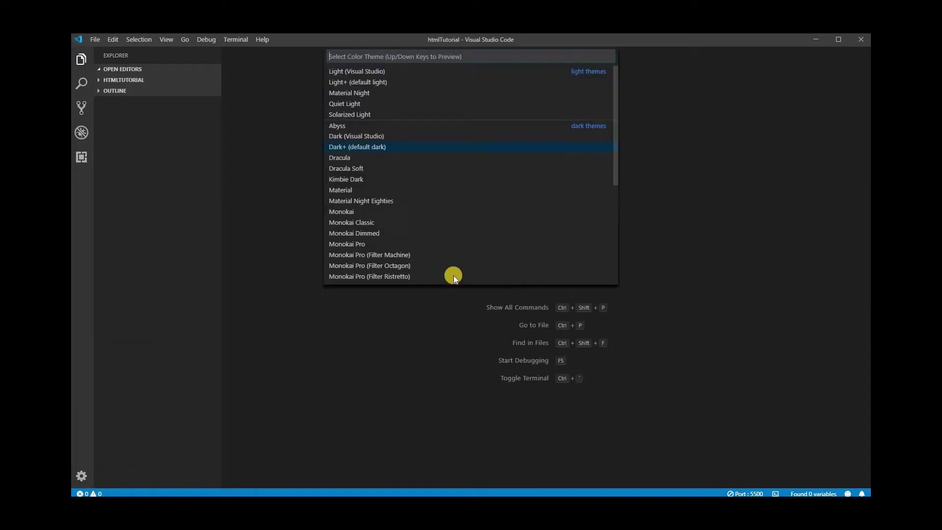
{"action": "left_click", "coordinate": [370, 82]}
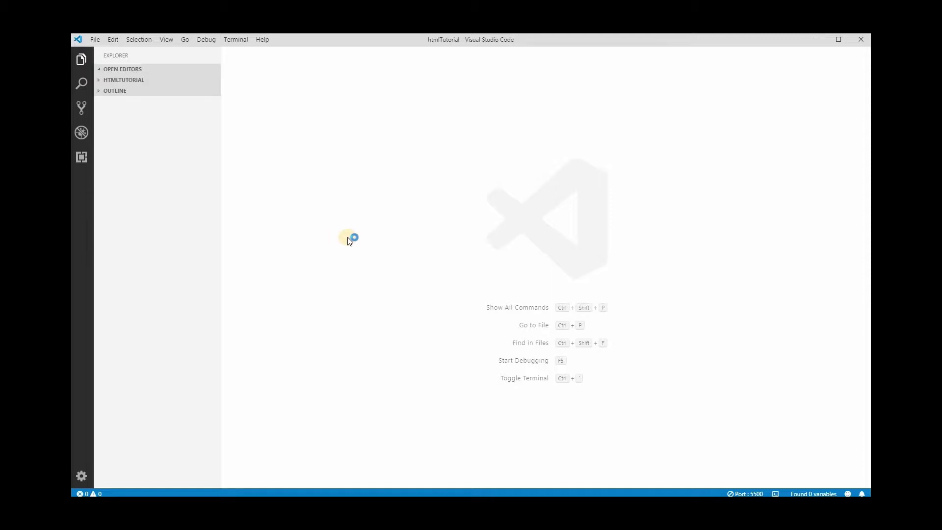
- Browse the enabled and recommended extensions and read the details page of the recommended TSLint extension
{"action": "left_click", "coordinate": [82, 158]}
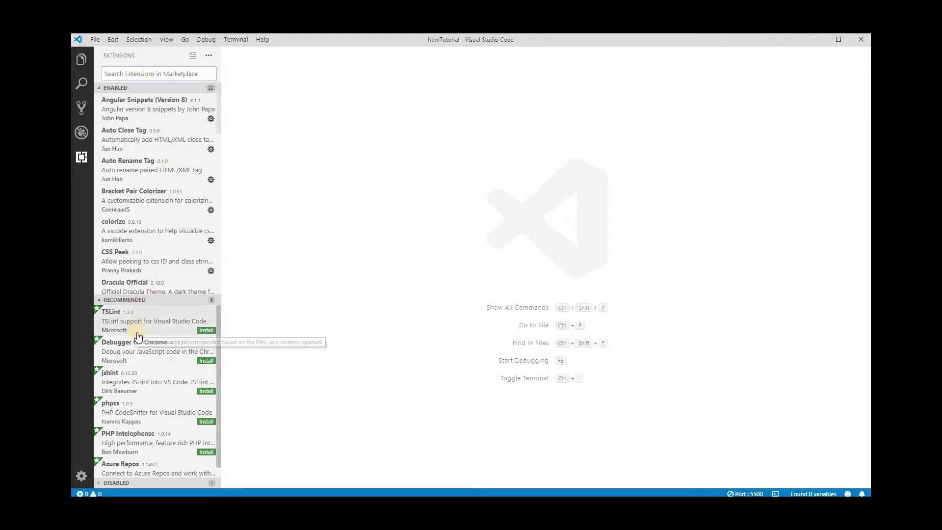
{"action": "left_click", "coordinate": [98, 90]}
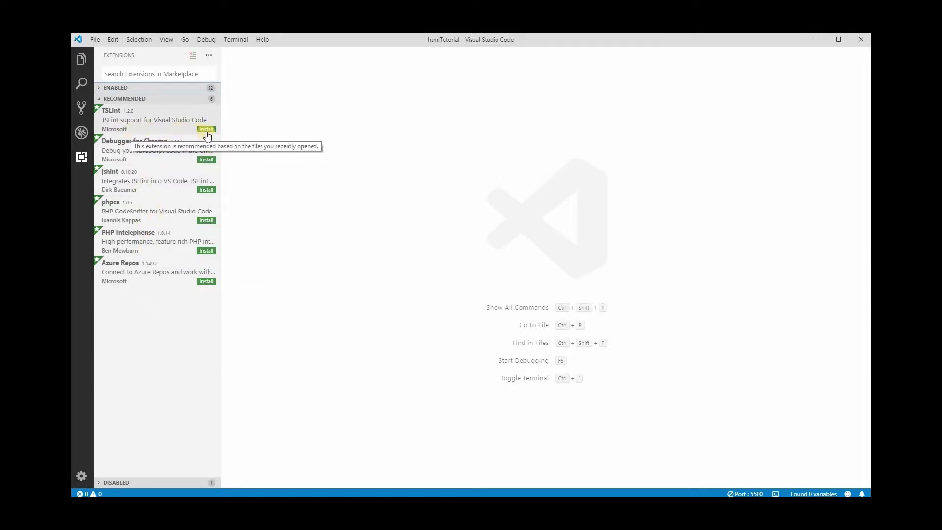
{"action": "left_click", "coordinate": [147, 125]}
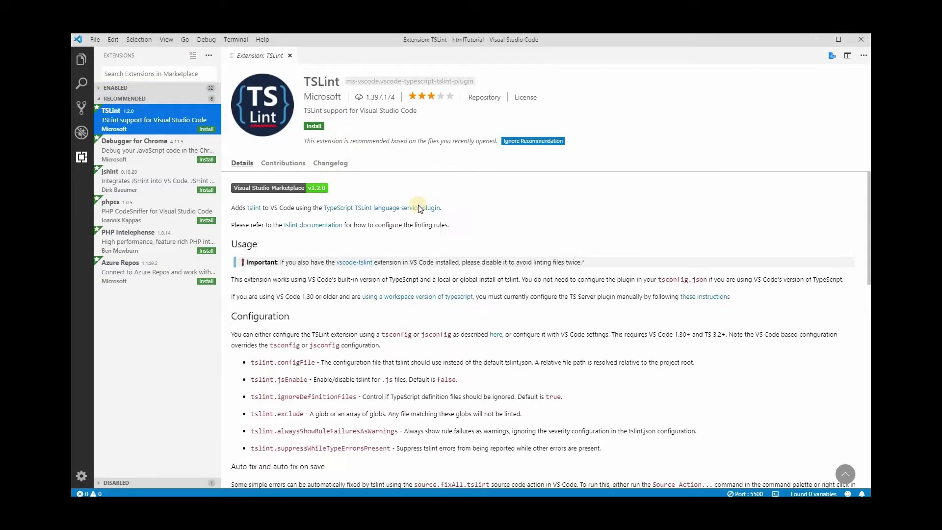
{"action": "scroll", "coordinate": [411, 345], "scroll_direction": "down", "scroll_amount": 5}
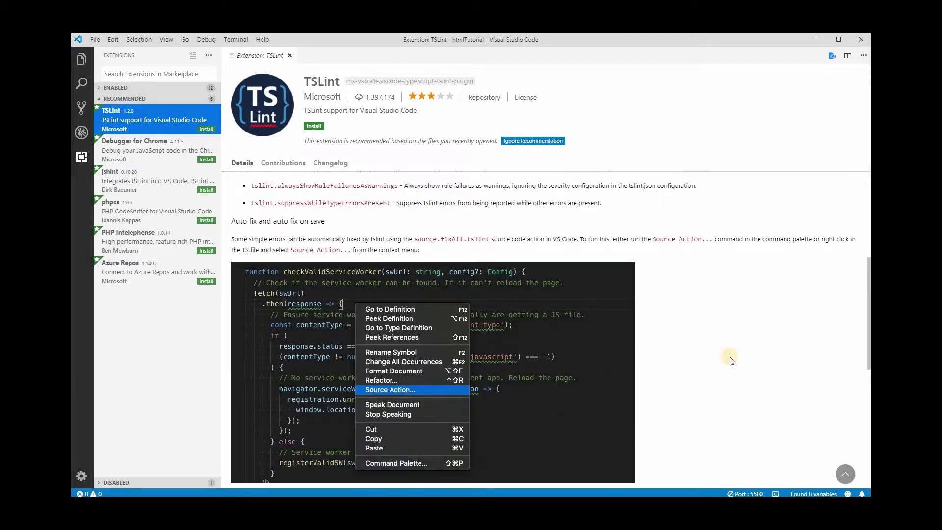
- Show only the enabled extensions and read the details page of Auto Close Tag down to its Usages section
{"action": "left_click", "coordinate": [108, 98]}
{"action": "left_click", "coordinate": [100, 89]}
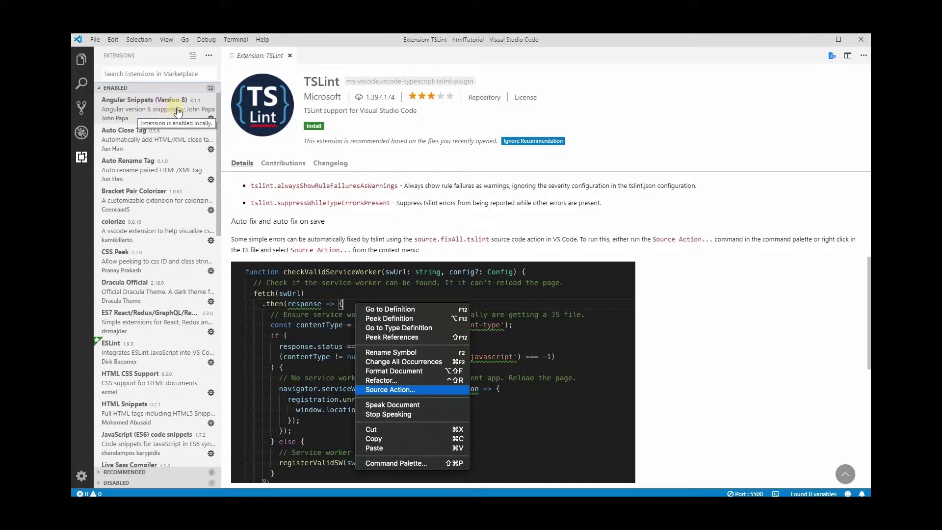
{"action": "left_click", "coordinate": [147, 142]}
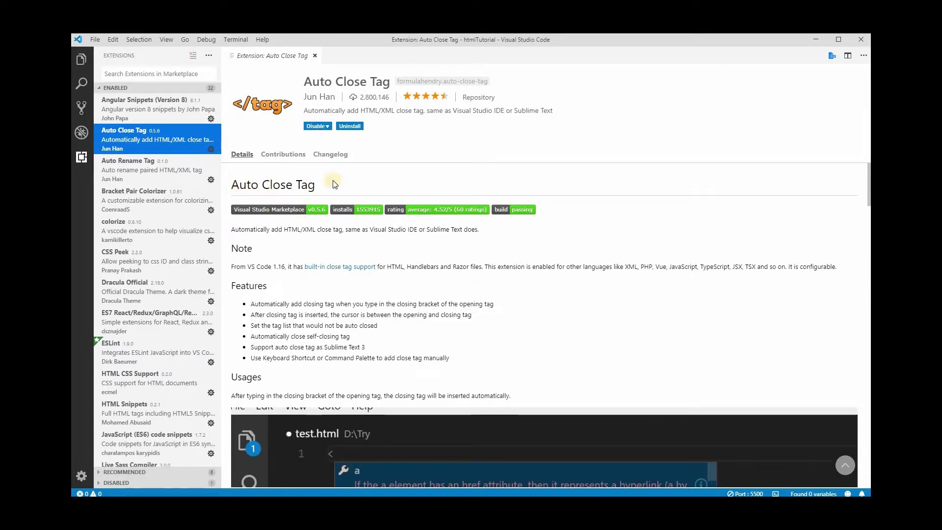
{"action": "scroll", "coordinate": [353, 355], "scroll_direction": "down", "scroll_amount": 4}
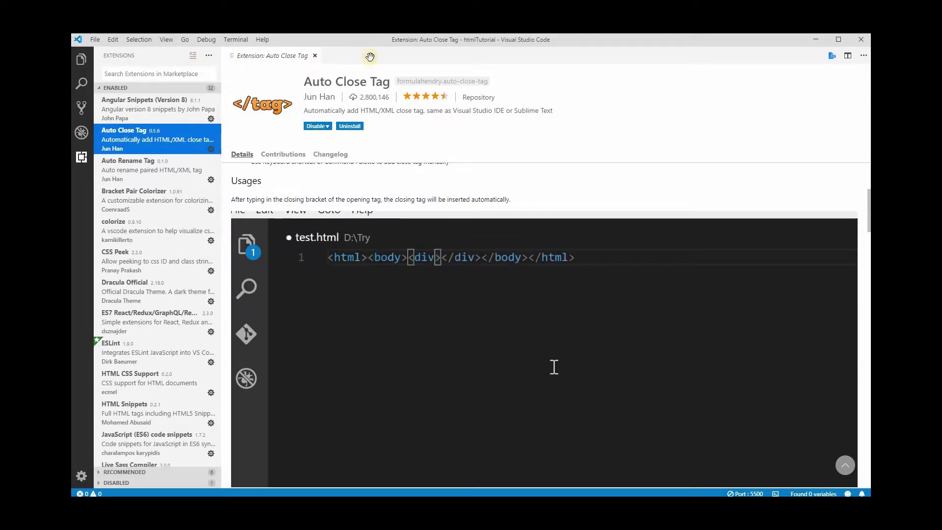
- Create a new untitled file in HTML language mode and fill it with the HTML boilerplate from the "!" Emmet abbreviation
{"action": "left_click", "coordinate": [356, 64]}
{"action": "double_click", "coordinate": [356, 64]}
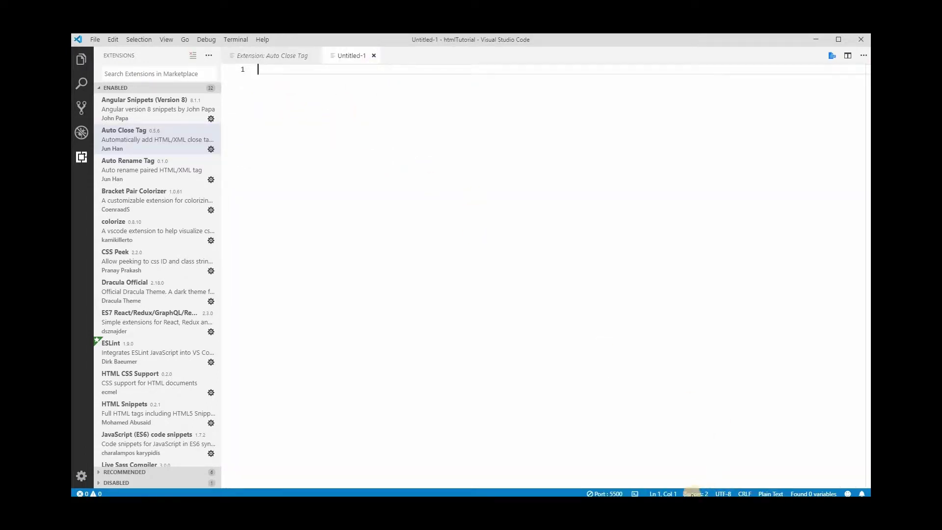
{"action": "left_click", "coordinate": [773, 493]}
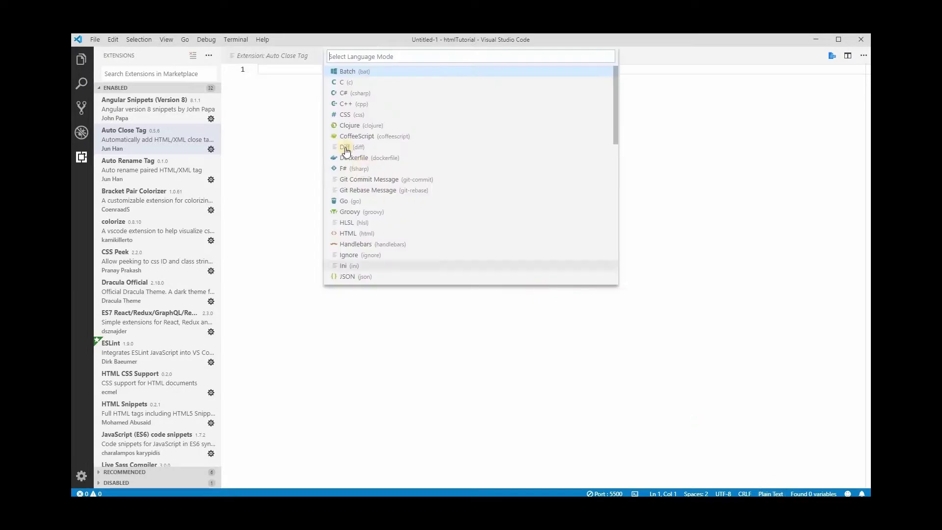
{"action": "left_click", "coordinate": [364, 234]}
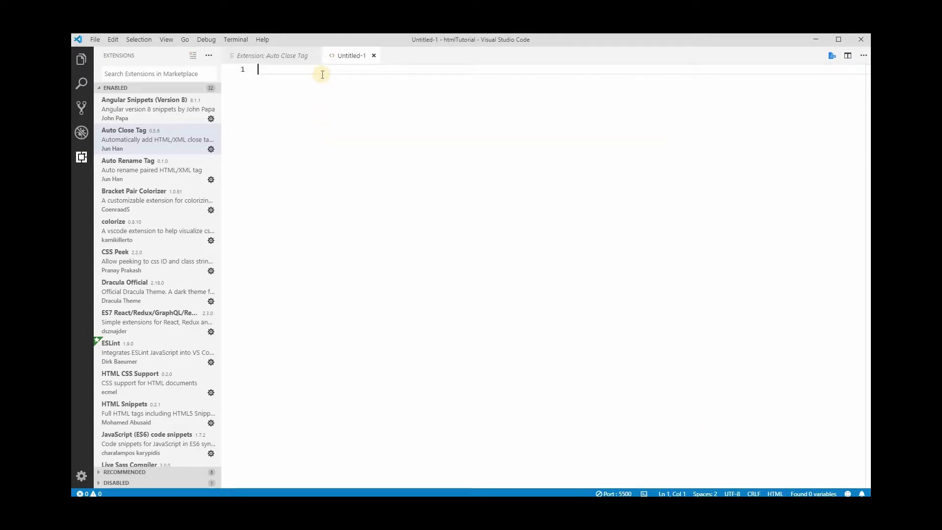
{"action": "type", "text": "!"}
{"action": "key", "text": "Tab"}
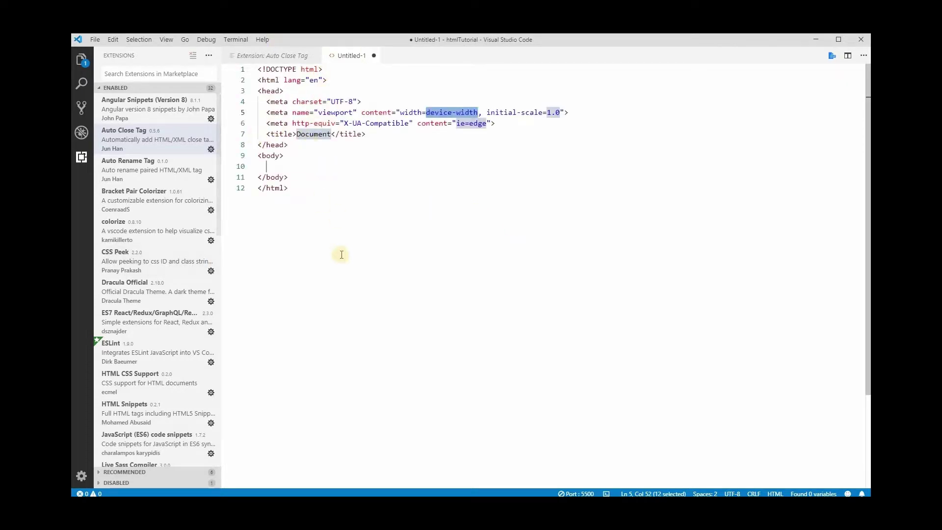
- Insert an unordered list with one multi-line list item inside the body, using the ul and li Emmet abbreviations
{"action": "left_click", "coordinate": [288, 164]}
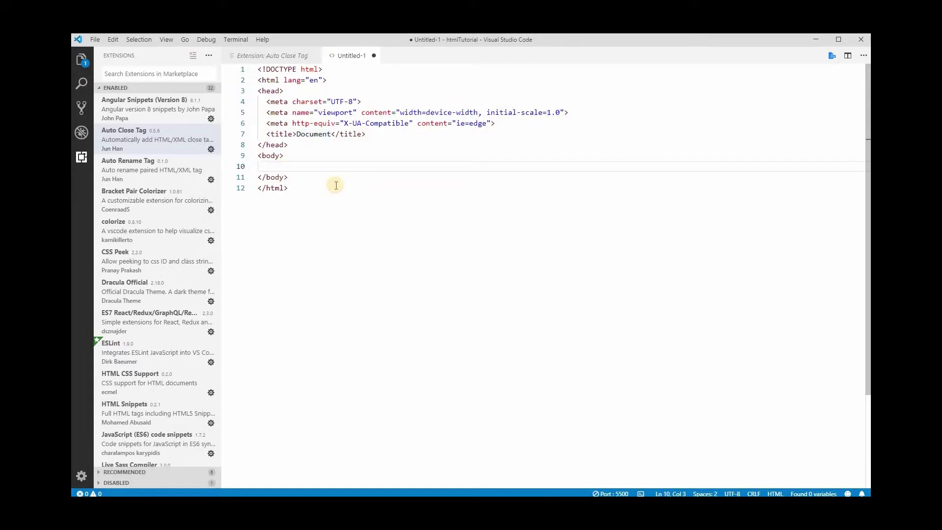
{"action": "type", "text": "ul"}
{"action": "key", "text": "Tab"}
{"action": "key", "text": "Return"}
{"action": "type", "text": "li"}
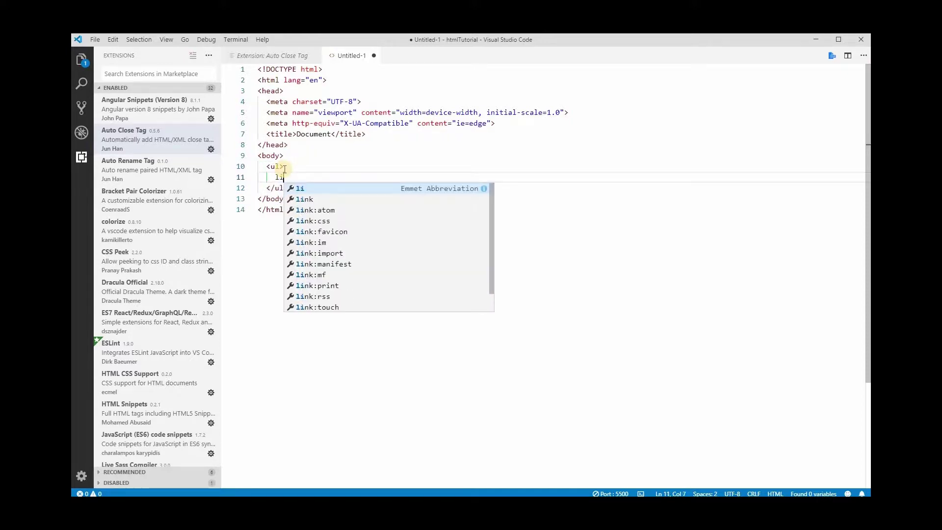
{"action": "key", "text": "Tab"}
{"action": "key", "text": "Return"}
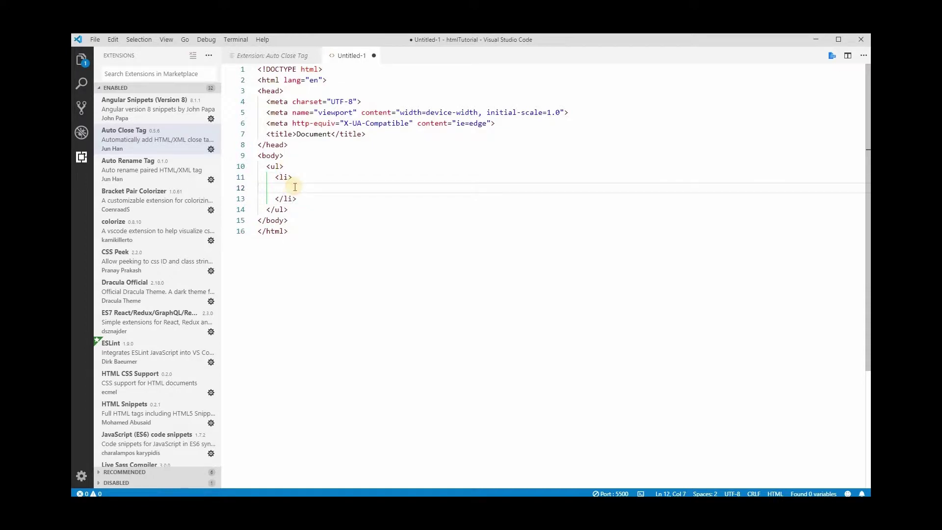
- Add two sample bullet lines, ". dsfsdf" and ". sdfsdf", after a blank line below the closing html tag
{"action": "left_click", "coordinate": [311, 266]}
{"action": "key", "text": "Return"}
{"action": "key", "text": "Return"}
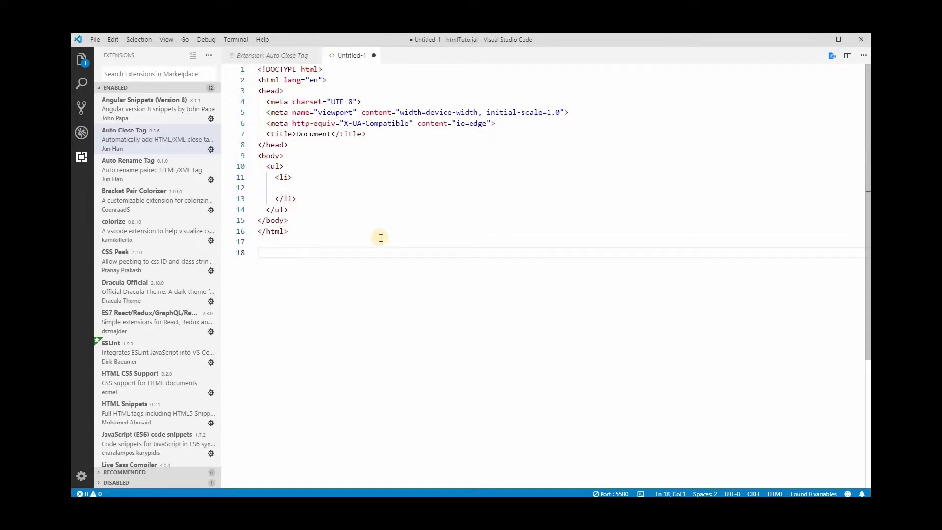
{"action": "type", "text": ". dsfsdf"}
{"action": "key", "text": "Return"}
{"action": "type", "text": "."}
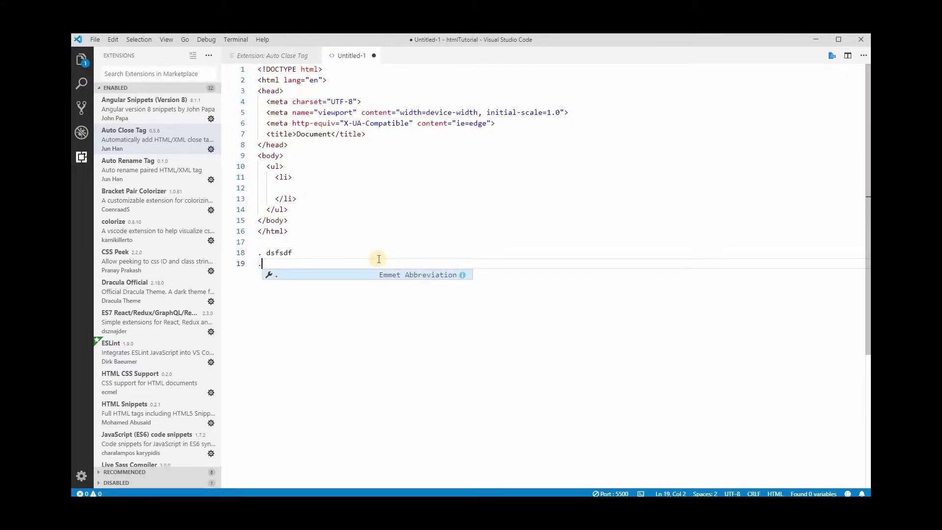
{"action": "type", "text": " sdfsdf"}
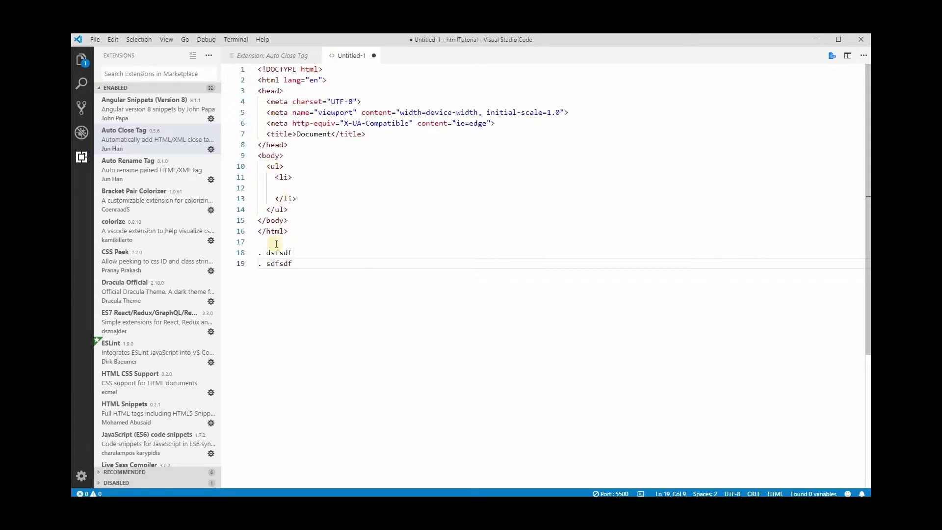
- Rename the list's ul tag to ol so that it becomes an ordered list
{"action": "left_click", "coordinate": [275, 167]}
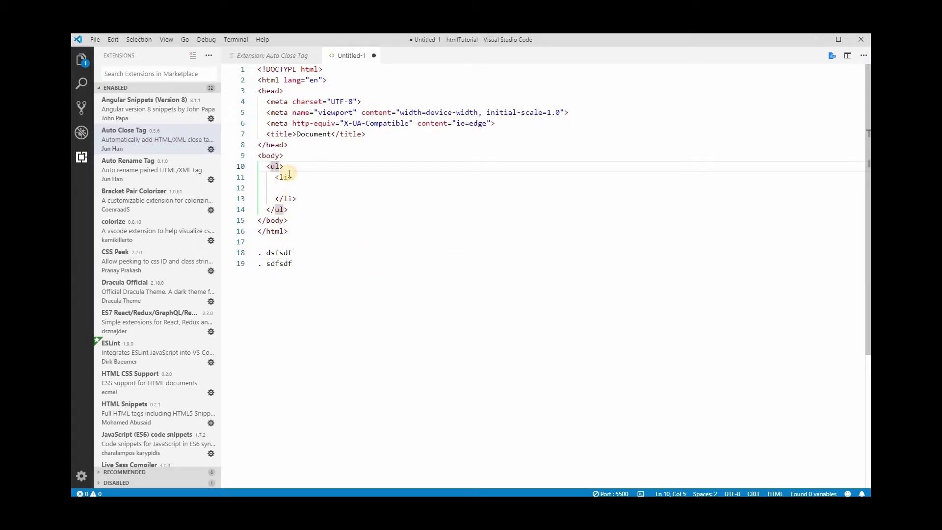
{"action": "key", "text": "BackSpace"}
{"action": "type", "text": "0"}
{"action": "key", "text": "BackSpace"}
{"action": "type", "text": "o"}
{"action": "left_click", "coordinate": [311, 208]}
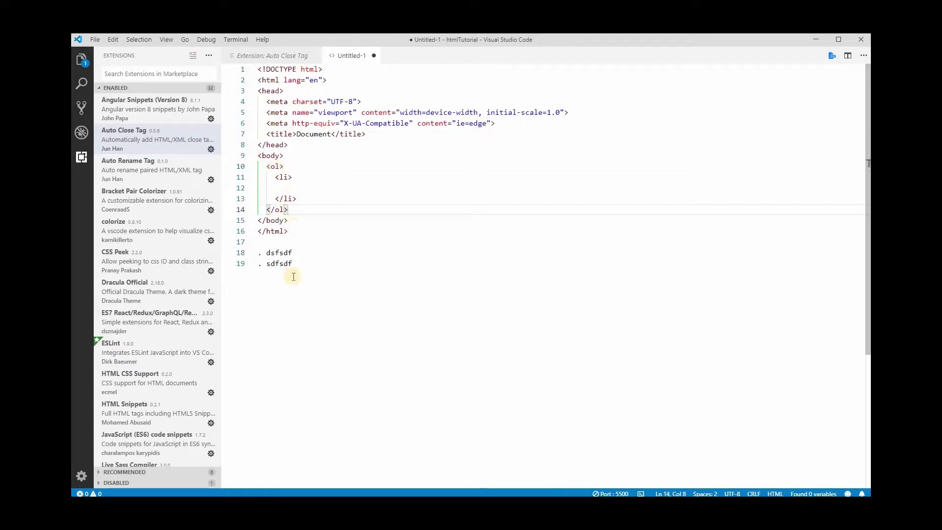
- Number the two sample lines below the closing html tag as "1." and "2." in place of the dots
{"action": "left_click", "coordinate": [261, 254]}
{"action": "key", "text": "BackSpace"}
{"action": "type", "text": "1"}
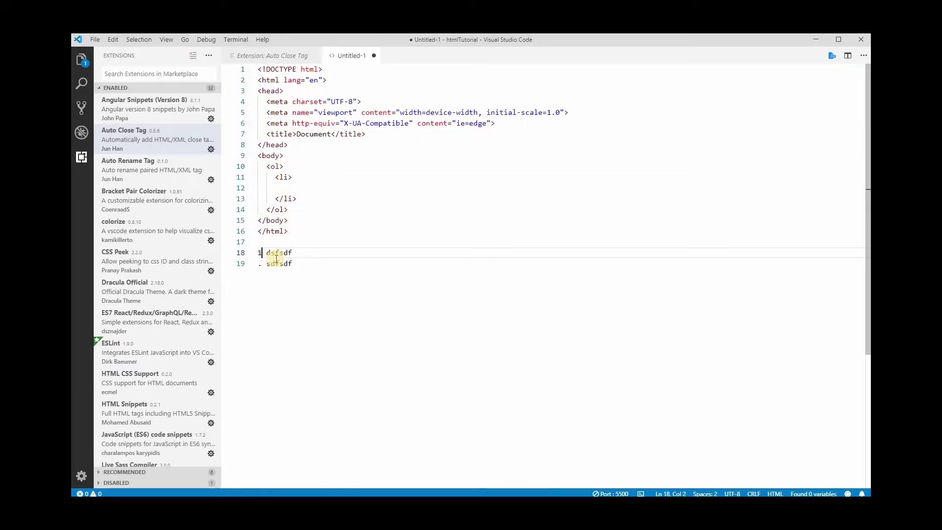
{"action": "key", "text": "Down"}
{"action": "key", "text": "BackSpace"}
{"action": "type", "text": "2"}
{"action": "key", "text": "Up"}
{"action": "type", "text": "."}
{"action": "key", "text": "Down"}
{"action": "key", "text": "Left"}
{"action": "type", "text": "."}
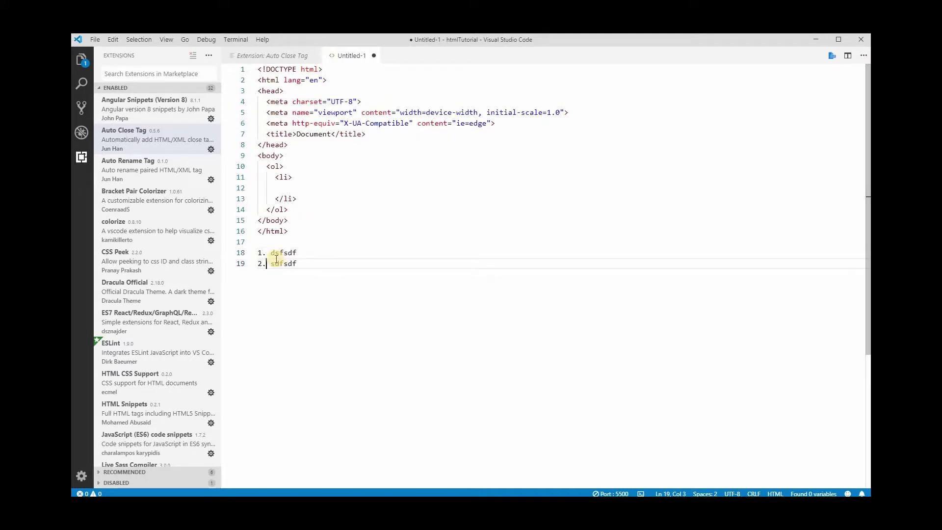
{"action": "left_click", "coordinate": [319, 263]}
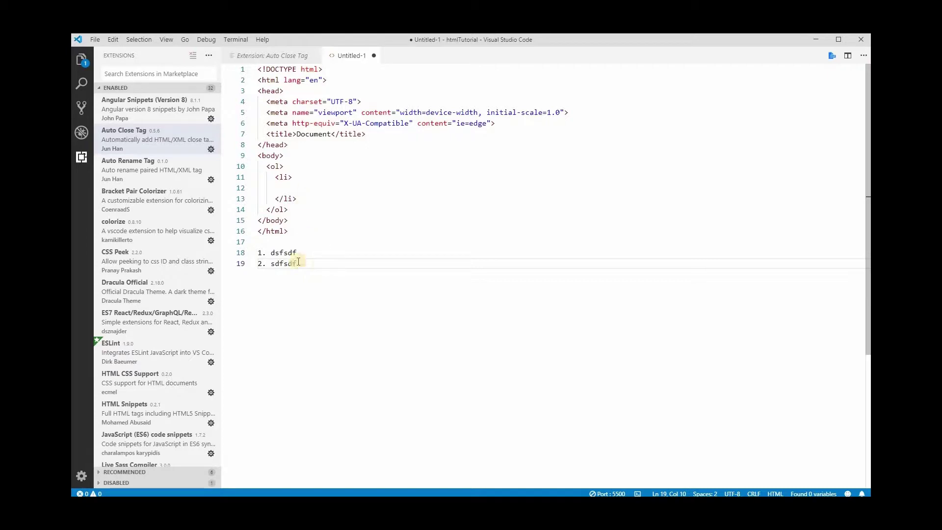
- Add the attribute class="red" to the opening li tag and select its value
{"action": "left_click", "coordinate": [289, 177]}
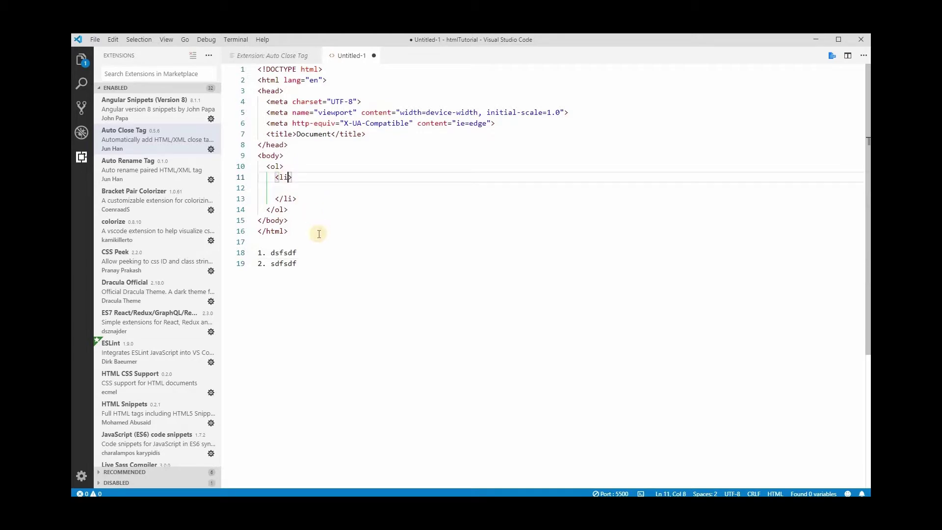
{"action": "key", "text": "Escape"}
{"action": "type", "text": "class"}
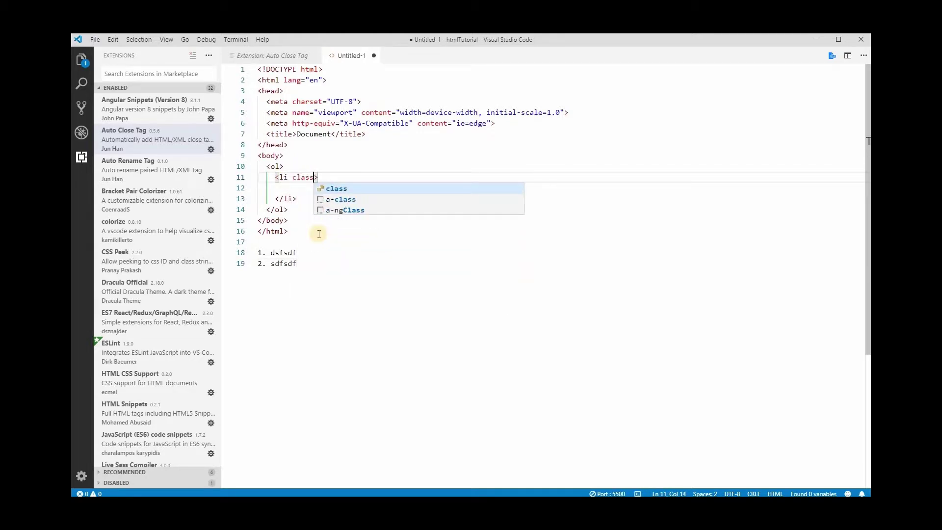
{"action": "type", "text": "="}
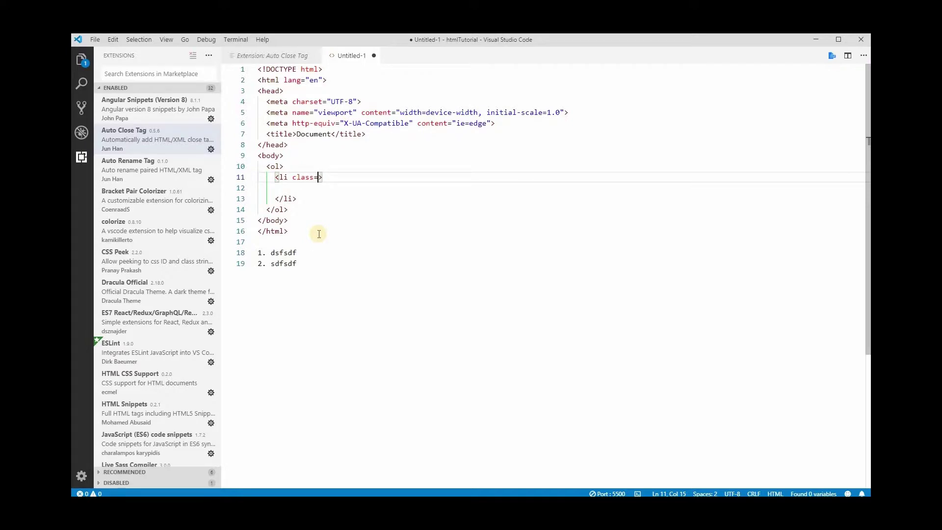
{"action": "type", "text": "\"red"}
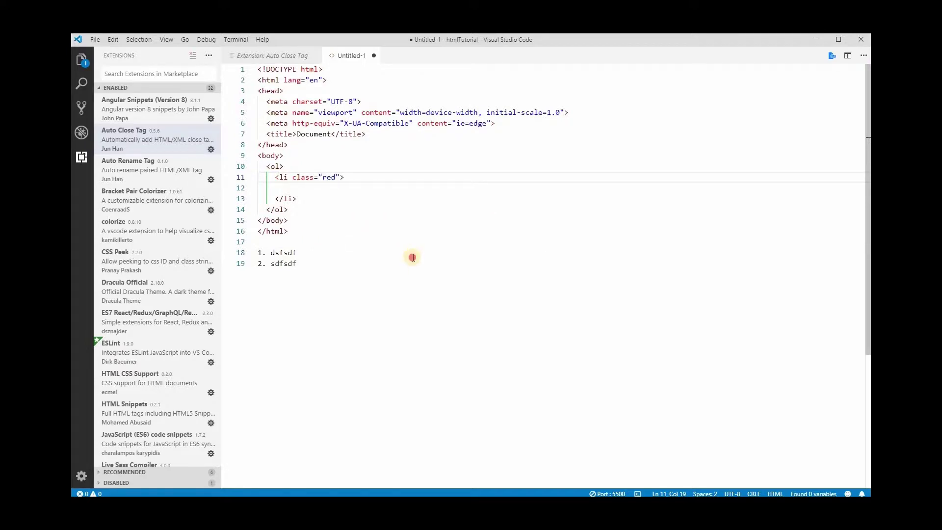
{"action": "left_click", "coordinate": [412, 254]}
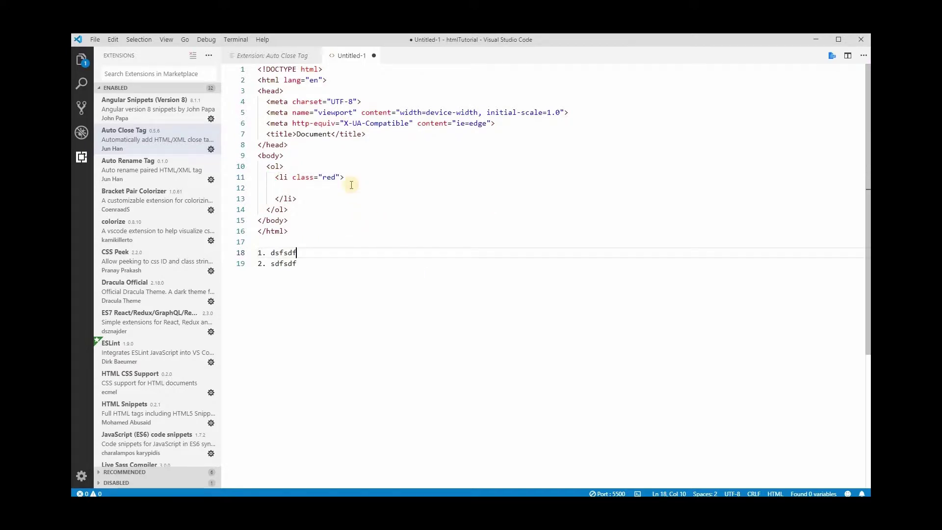
{"action": "double_click", "coordinate": [327, 177]}
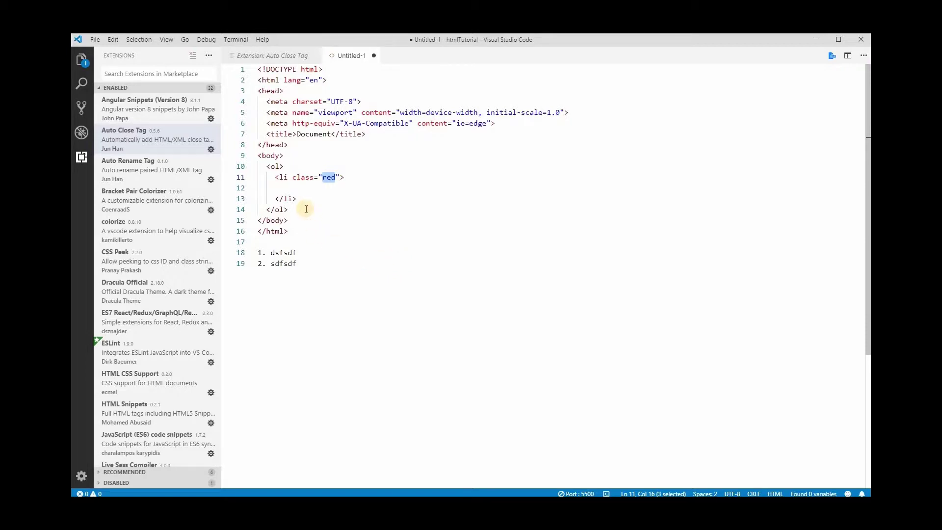
- Replace the closing ol tag with the paragraph <p>dfgdsfg</p>, followed by blank lines
{"action": "left_click_drag", "start_coordinate": [306, 209], "coordinate": [267, 209]}
{"action": "key", "text": "BackSpace"}
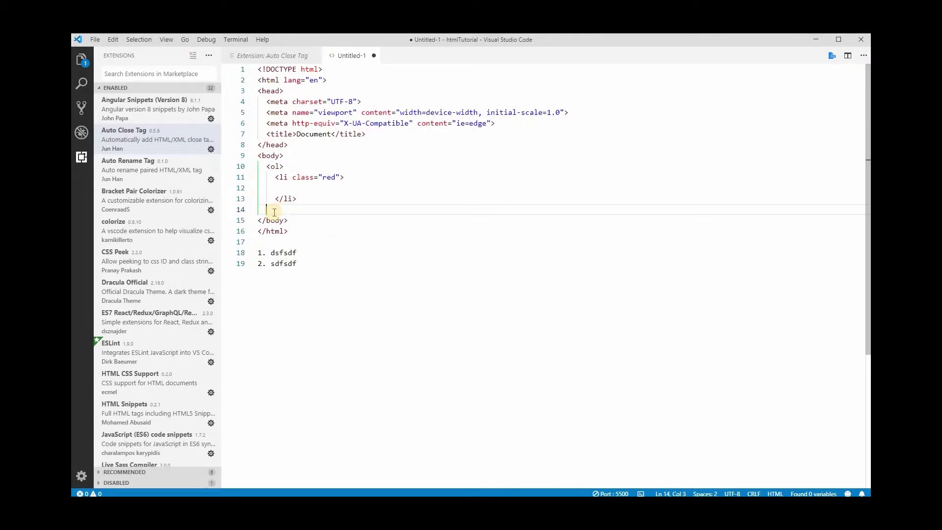
{"action": "type", "text": "<p>"}
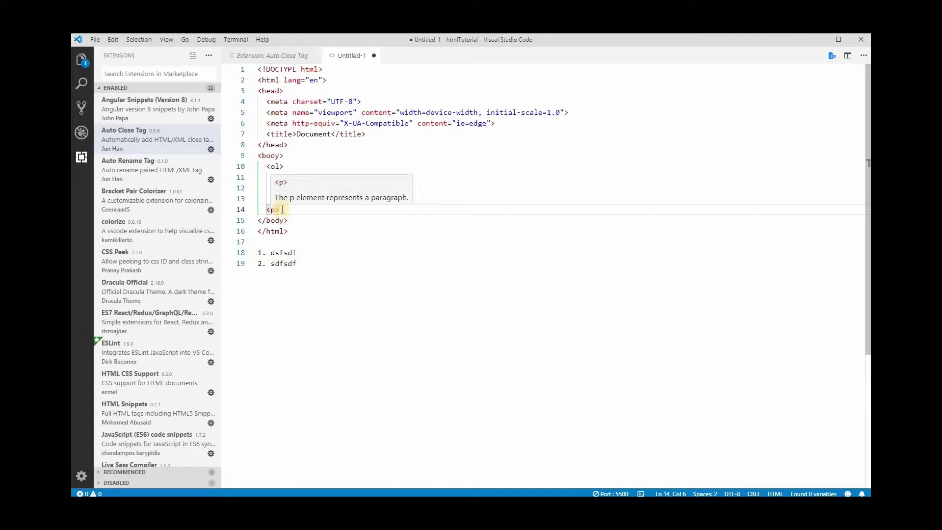
{"action": "type", "text": "dfgdsfg"}
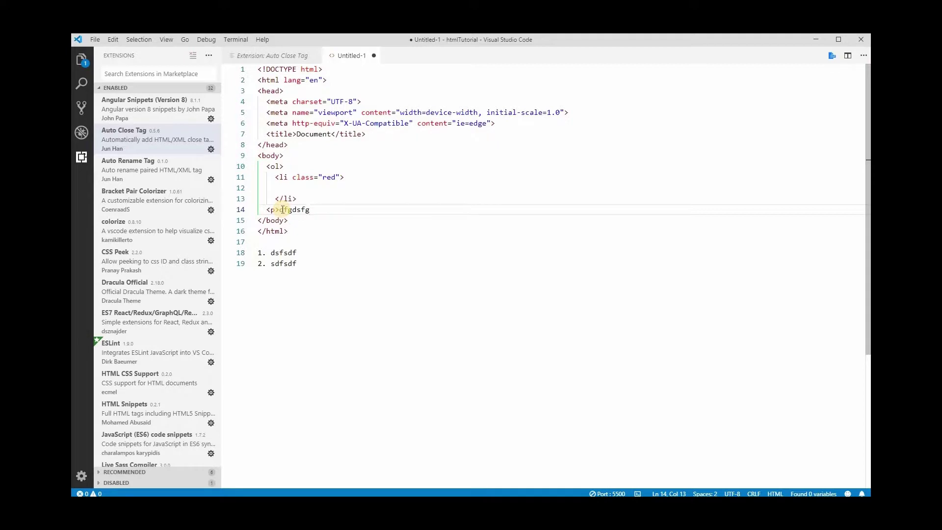
{"action": "type", "text": "</"}
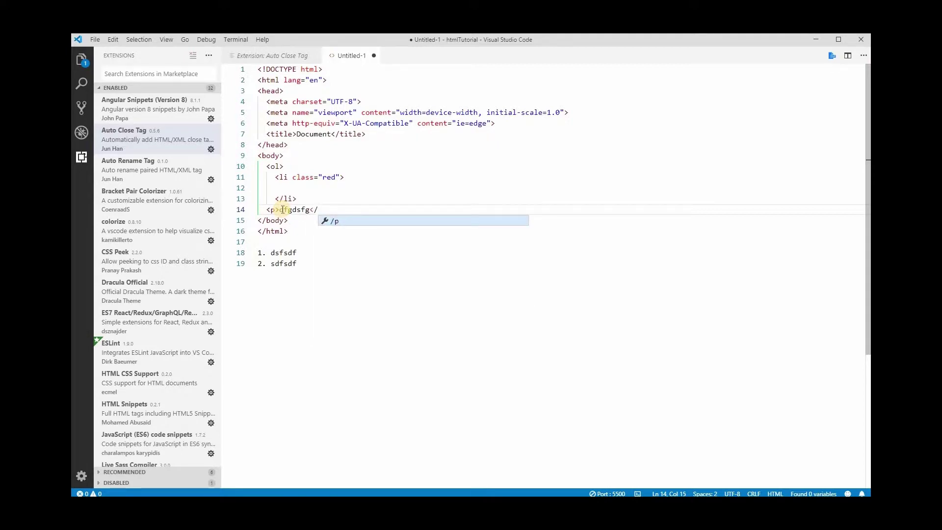
{"action": "type", "text": "p>"}
{"action": "key", "text": "Escape"}
{"action": "key", "text": "Return"}
{"action": "key", "text": "Return"}
{"action": "key", "text": "Return"}
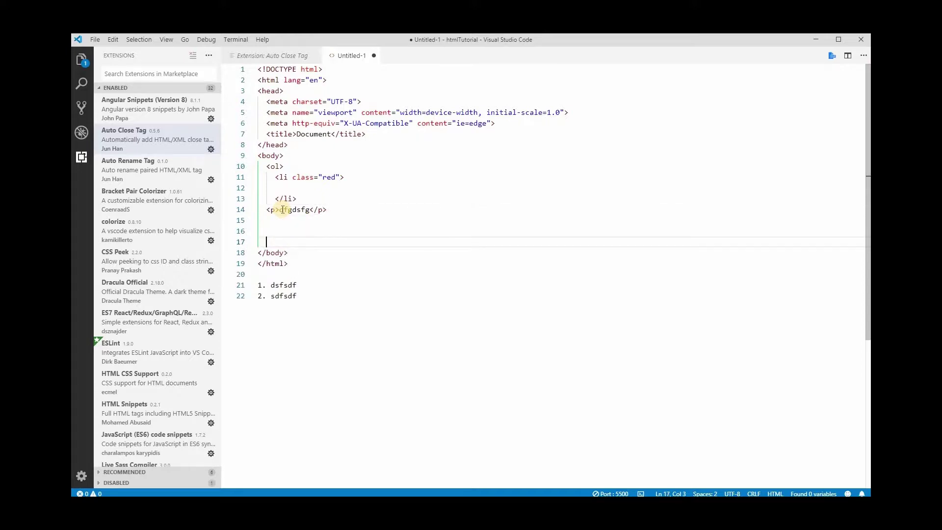
- Add the filler lines "asdf" and "asd" plus a fieldset element containing "sdfsdfas" and "df" below the paragraph
{"action": "type", "text": "asdf"}
{"action": "key", "text": "Return"}
{"action": "key", "text": "Return"}
{"action": "type", "text": "asd"}
{"action": "key", "text": "Return"}
{"action": "type", "text": "fi"}
{"action": "key", "text": "Tab"}
{"action": "type", "text": "sdfsdfas"}
{"action": "key", "text": "Return"}
{"action": "type", "text": "df"}
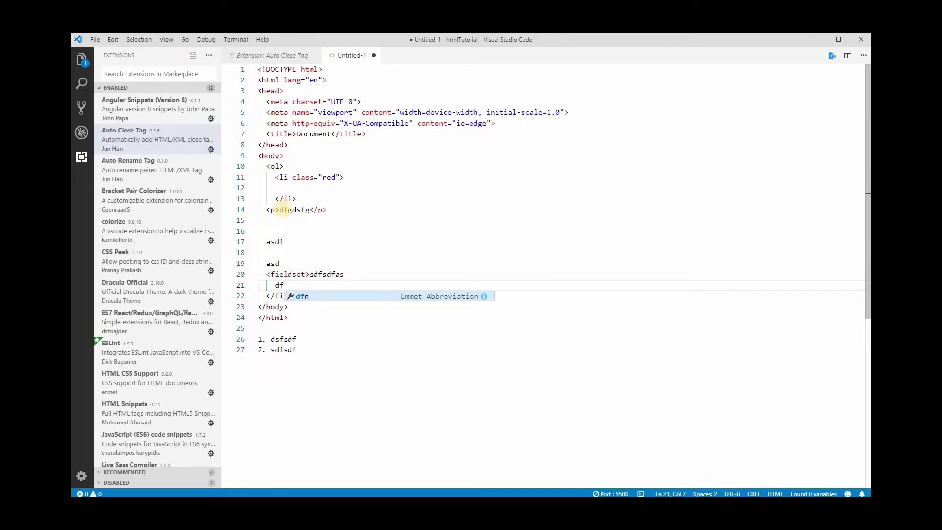
- Highlight the paragraph's text between its tags, and add the plain text "asdfasdf" at the end of the file
{"action": "left_click", "coordinate": [328, 210]}
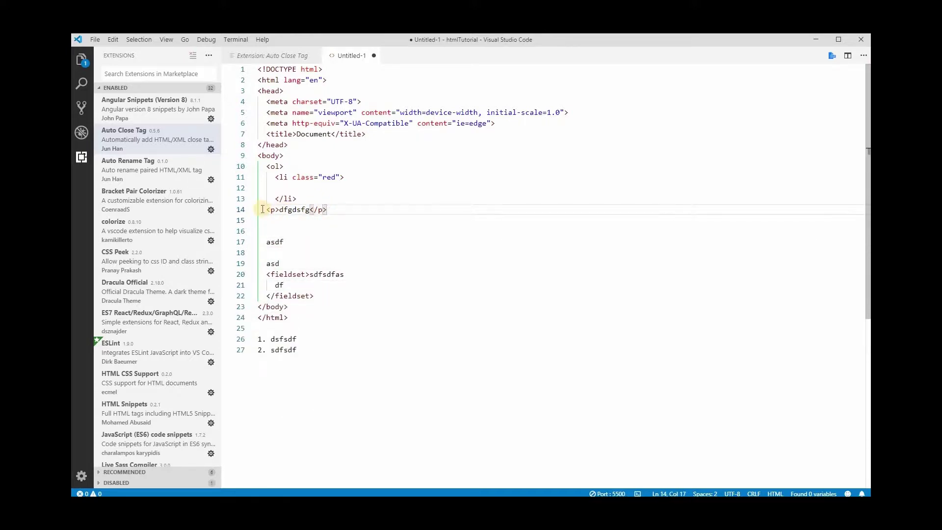
{"action": "left_click_drag", "start_coordinate": [287, 210], "coordinate": [311, 210]}
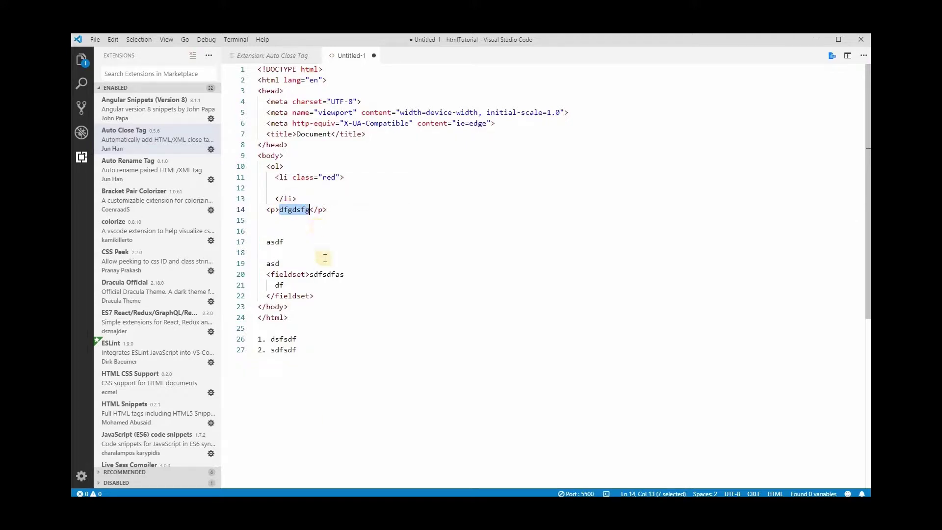
{"action": "left_click", "coordinate": [327, 369]}
{"action": "key", "text": "Return"}
{"action": "key", "text": "Return"}
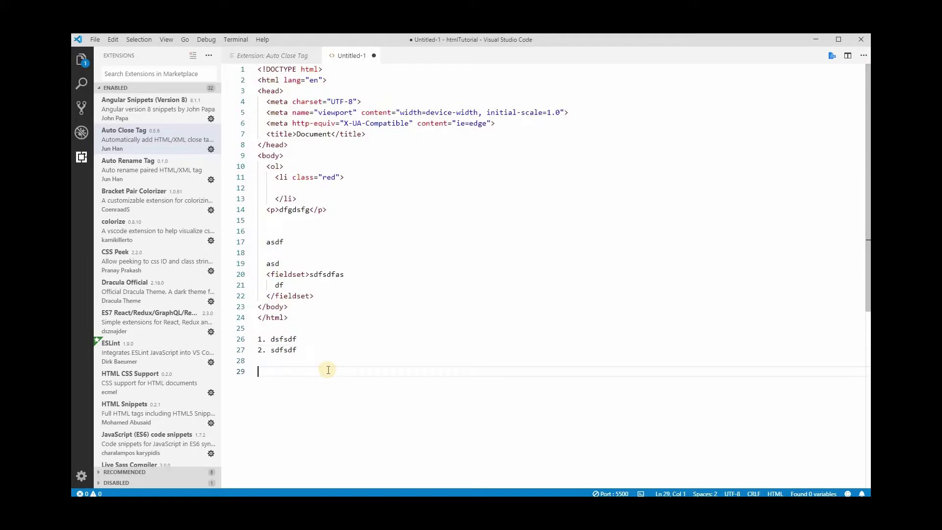
{"action": "type", "text": "asdfasdf"}
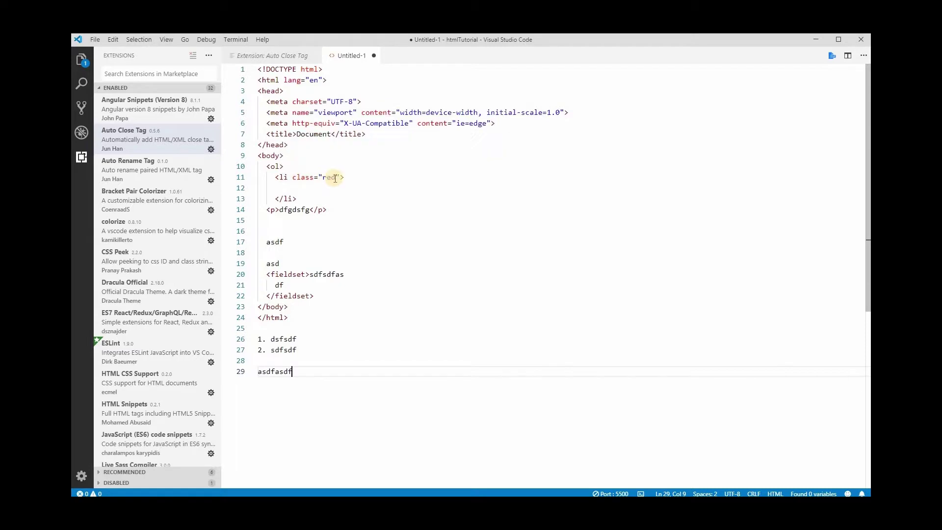
- Move the paragraph above the closing li tag and delete that closing tag
{"action": "mouse_move", "coordinate": [327, 177]}
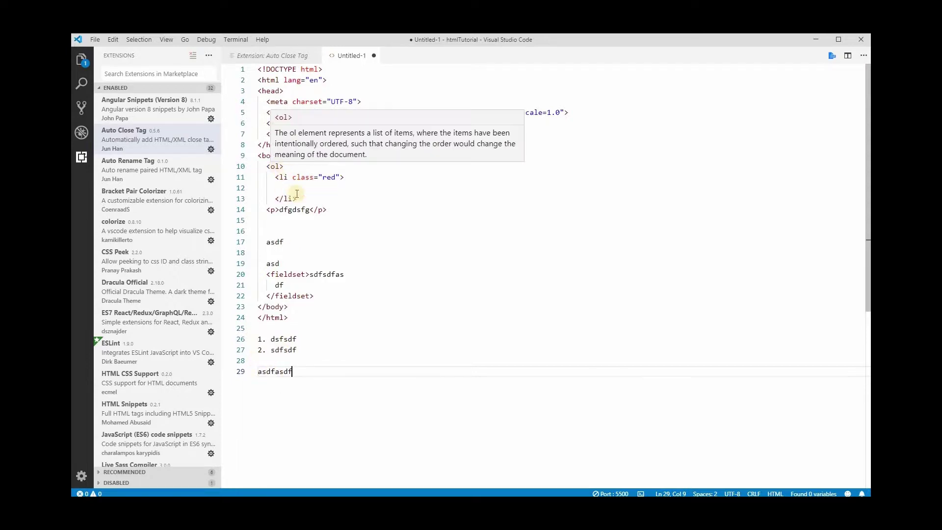
{"action": "left_click", "coordinate": [268, 211]}
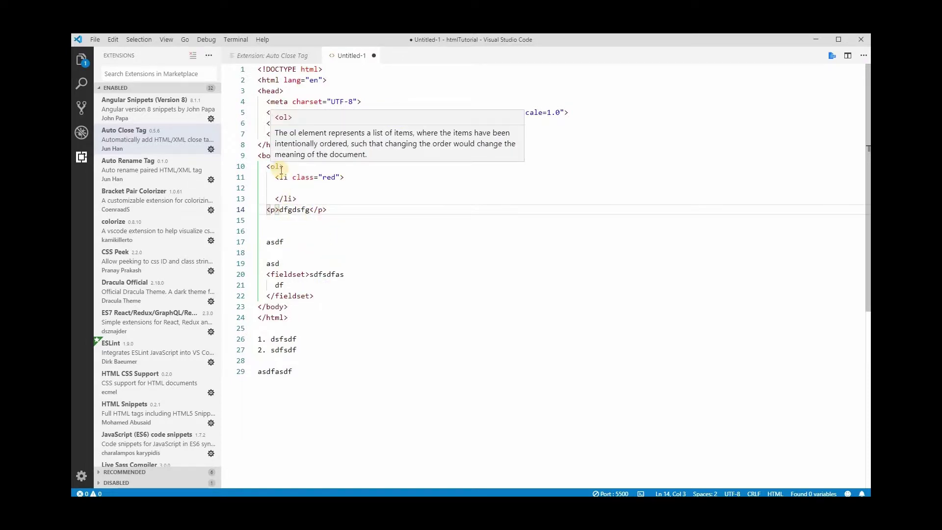
{"action": "left_click", "coordinate": [297, 199]}
{"action": "left_click", "coordinate": [337, 210], "text": "shift"}
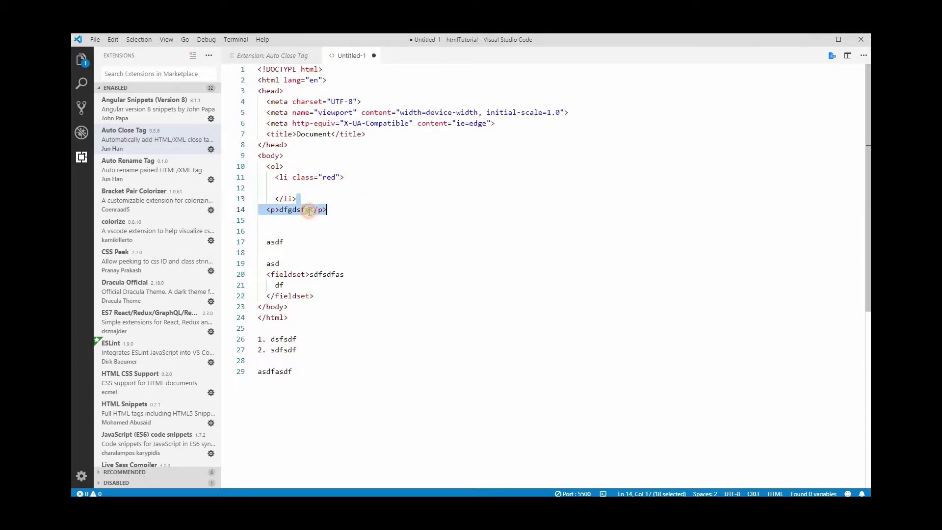
{"action": "left_click_drag", "start_coordinate": [304, 209], "coordinate": [274, 209]}
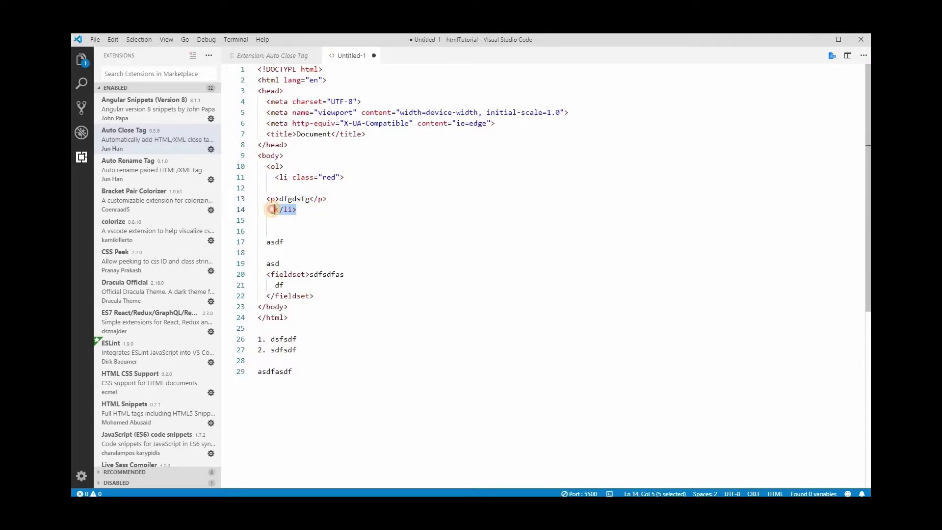
{"action": "key", "text": "BackSpace"}
{"action": "left_click", "coordinate": [403, 232]}
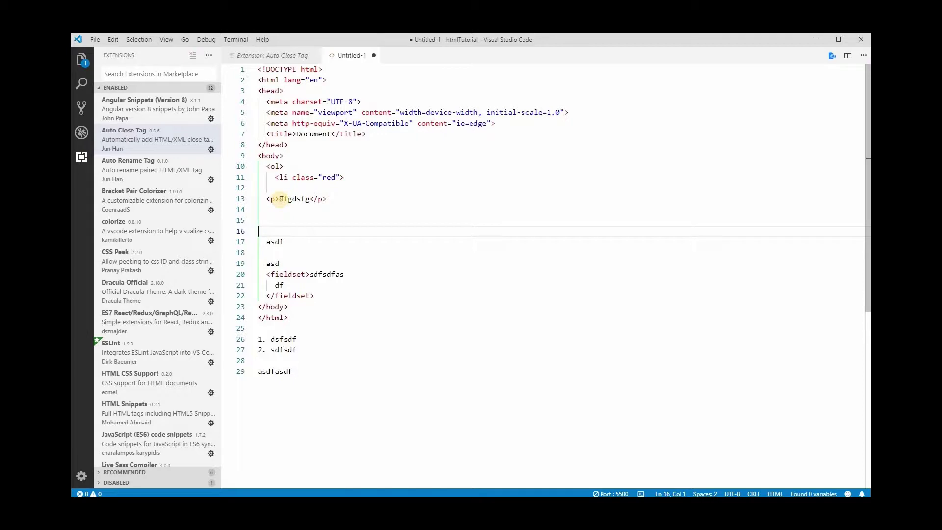
- Delete all sample content inside the body and all the text below the closing html tag
{"action": "left_click_drag", "start_coordinate": [287, 263], "coordinate": [252, 240]}
{"action": "key", "text": "BackSpace"}
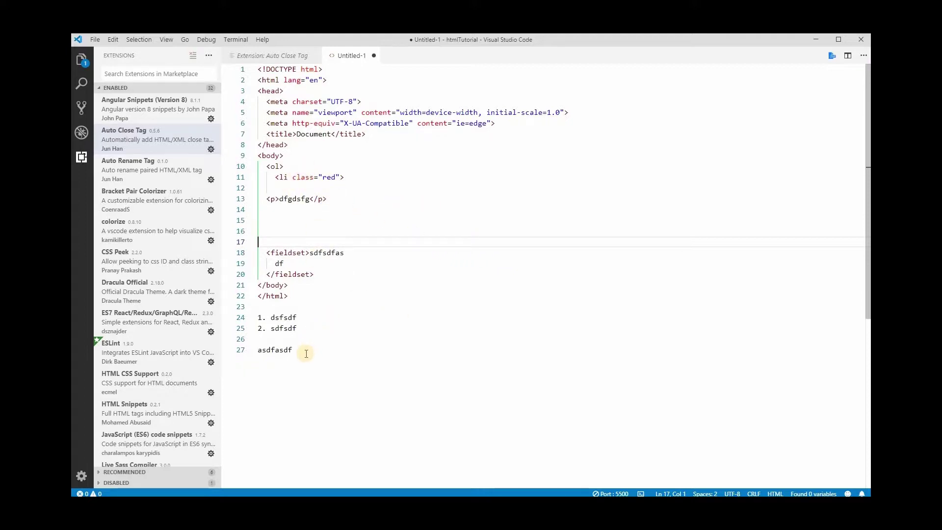
{"action": "left_click_drag", "start_coordinate": [301, 349], "coordinate": [254, 311]}
{"action": "key", "text": "BackSpace"}
{"action": "left_click", "coordinate": [314, 274]}
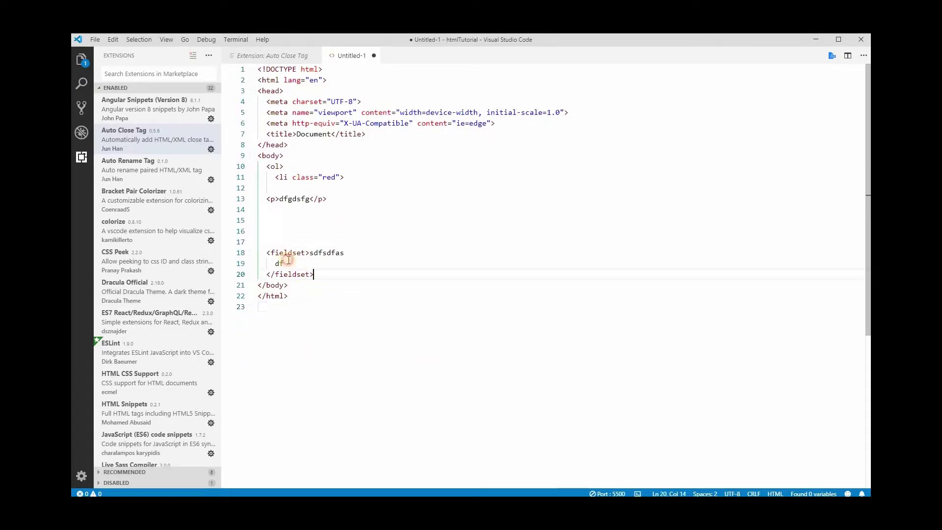
{"action": "left_click_drag", "start_coordinate": [314, 273], "coordinate": [242, 165]}
{"action": "key", "text": "BackSpace"}
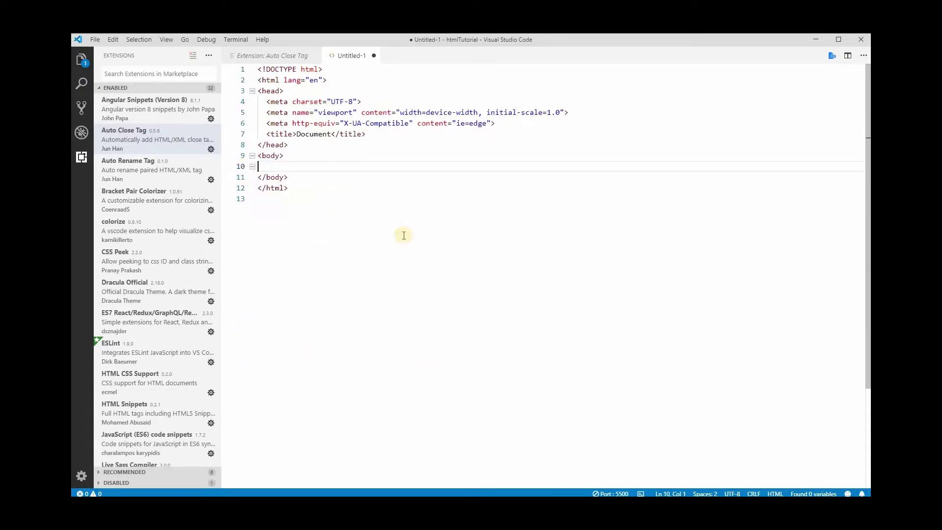
- Review the Auto Close Tag extension's usage demo, and add an empty ul element on the blank line inside Untitled-1's body
{"action": "left_click", "coordinate": [272, 55]}
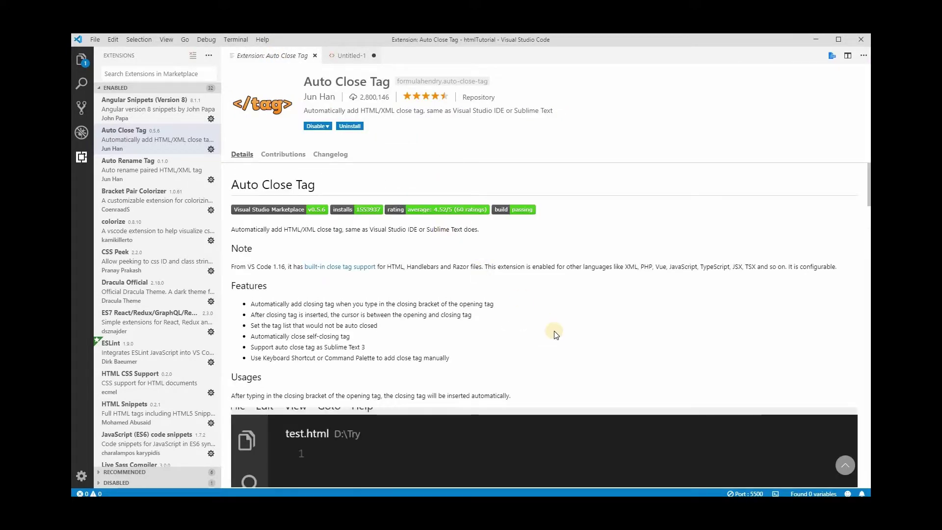
{"action": "scroll", "coordinate": [556, 334], "scroll_direction": "down", "scroll_amount": 4}
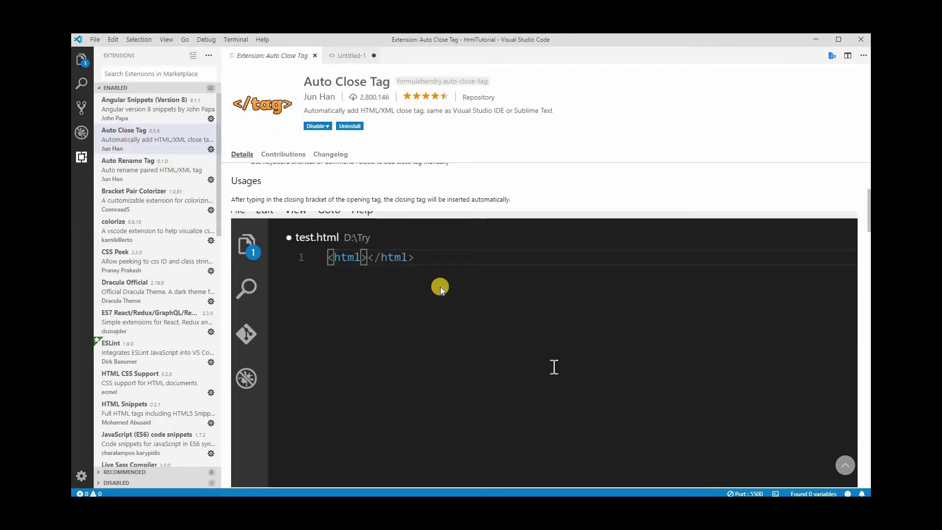
{"action": "left_click", "coordinate": [352, 55]}
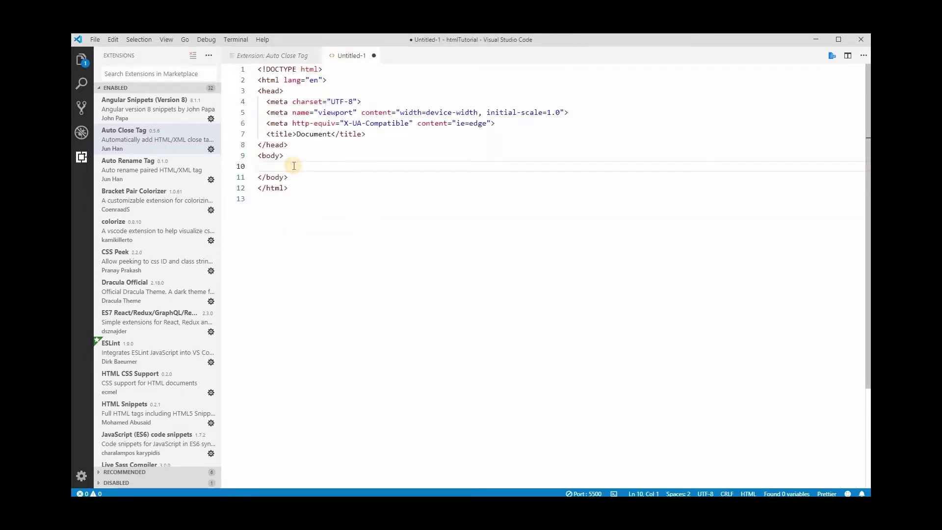
{"action": "type", "text": "<"}
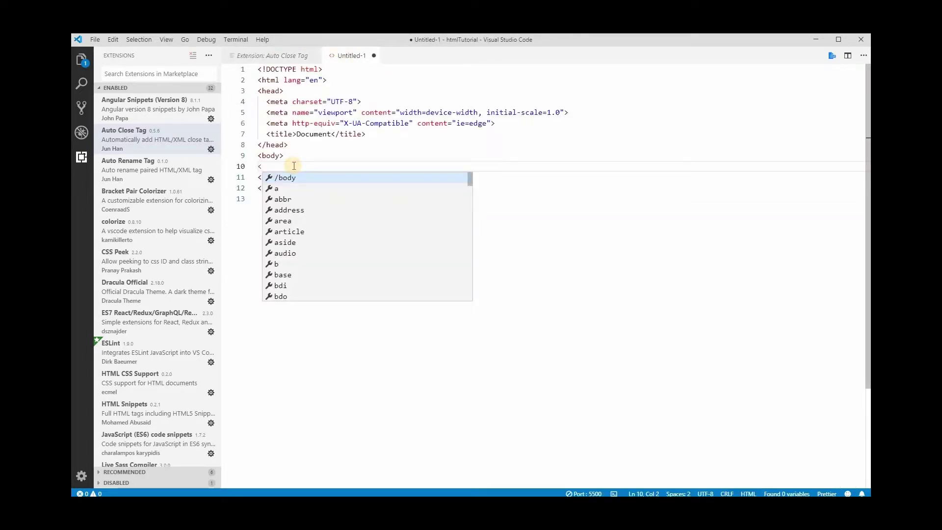
{"action": "type", "text": "ul></ul>"}
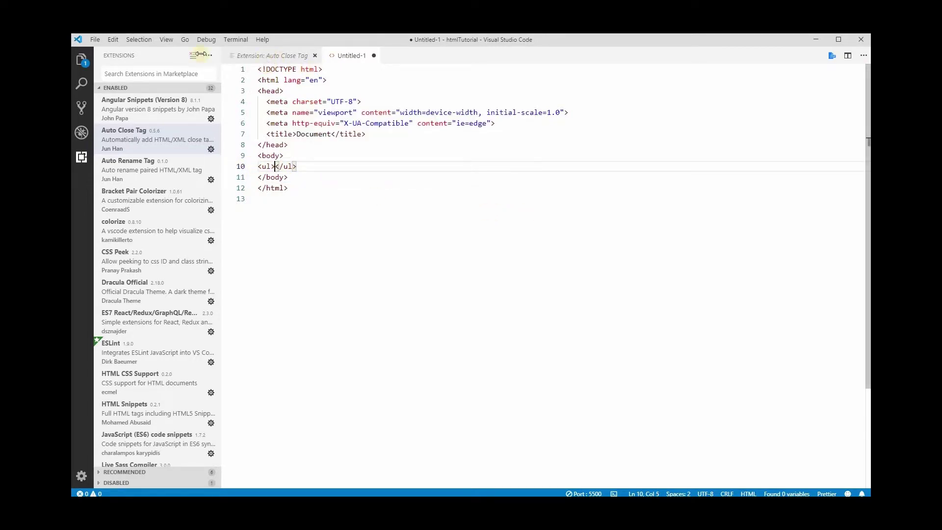
- Cut the ul element from the body and add two blank lines in its place
{"action": "left_click_drag", "start_coordinate": [296, 167], "coordinate": [251, 168]}
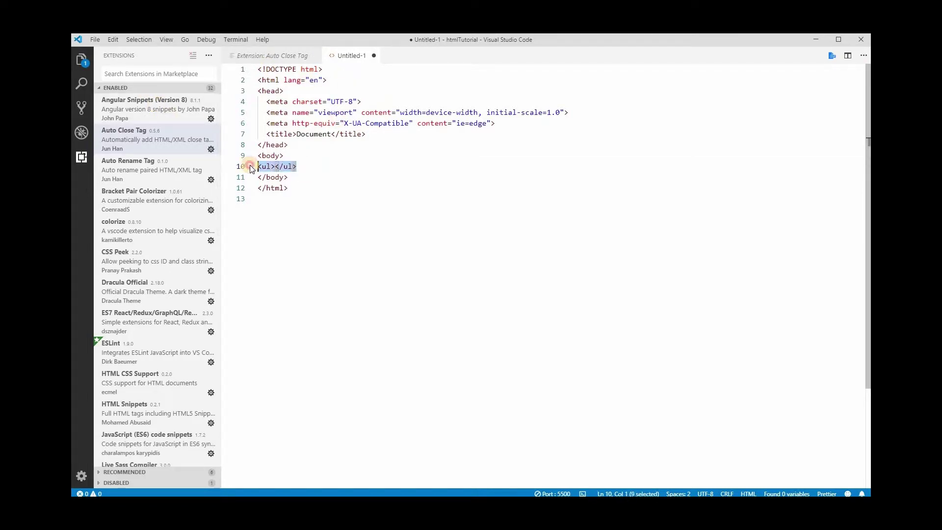
{"action": "key", "text": "ctrl+x"}
{"action": "key", "text": "Return"}
{"action": "key", "text": "Return"}
{"action": "key", "text": "Up"}
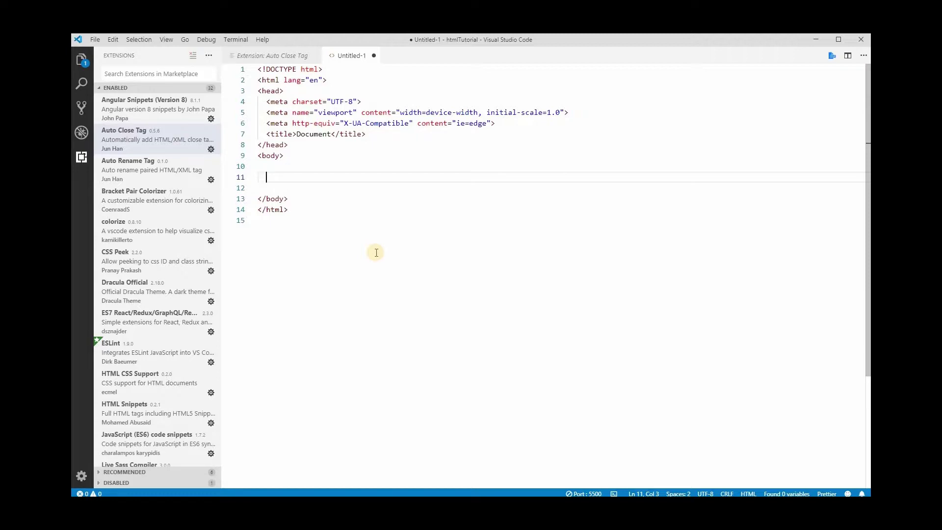
- Expand the Emmet abbreviation ul into an empty list element on the indented body line, and delete it together with the blank line above
{"action": "type", "text": "<ul>"}
{"action": "key", "text": "End"}
{"action": "key", "text": "BackSpace"}
{"action": "key", "text": "BackSpace"}
{"action": "key", "text": "BackSpace"}
{"action": "key", "text": "BackSpace"}
{"action": "type", "text": "l"}
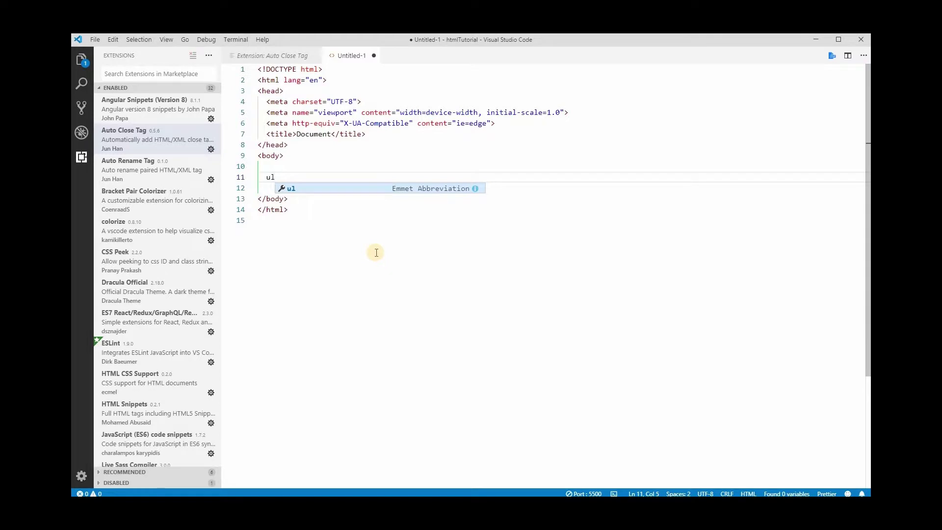
{"action": "key", "text": "Tab"}
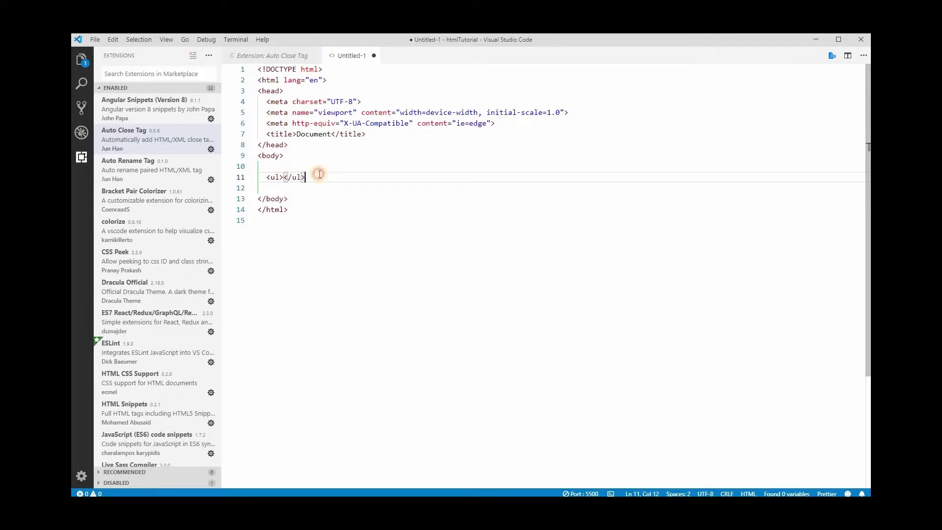
{"action": "left_click_drag", "start_coordinate": [319, 177], "coordinate": [318, 170]}
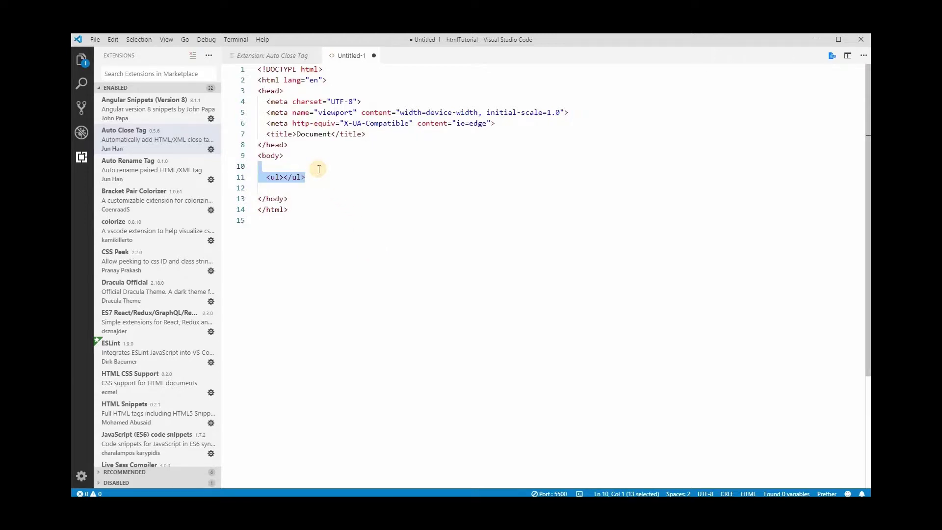
{"action": "key", "text": "BackSpace"}
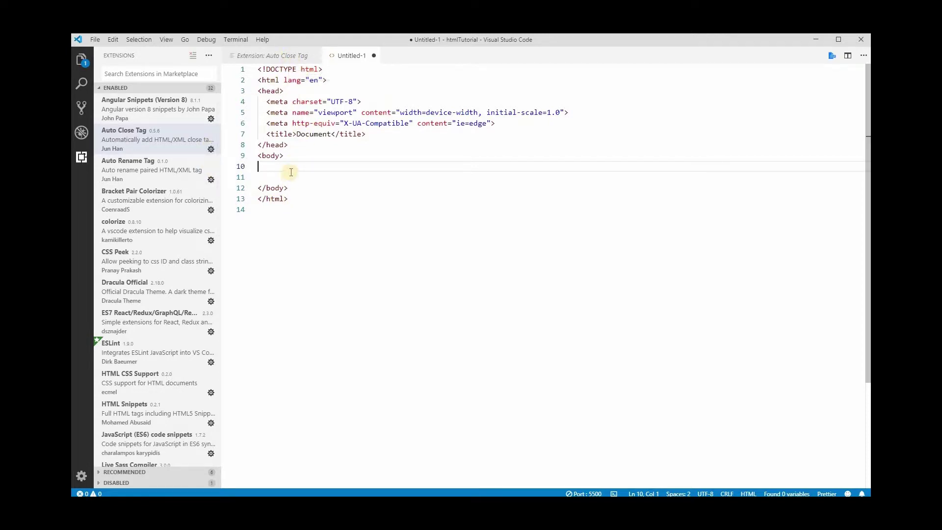
- Open the Auto Rename Tag extension's details from the installed extensions and examine its usage demo
{"action": "left_click", "coordinate": [267, 58]}
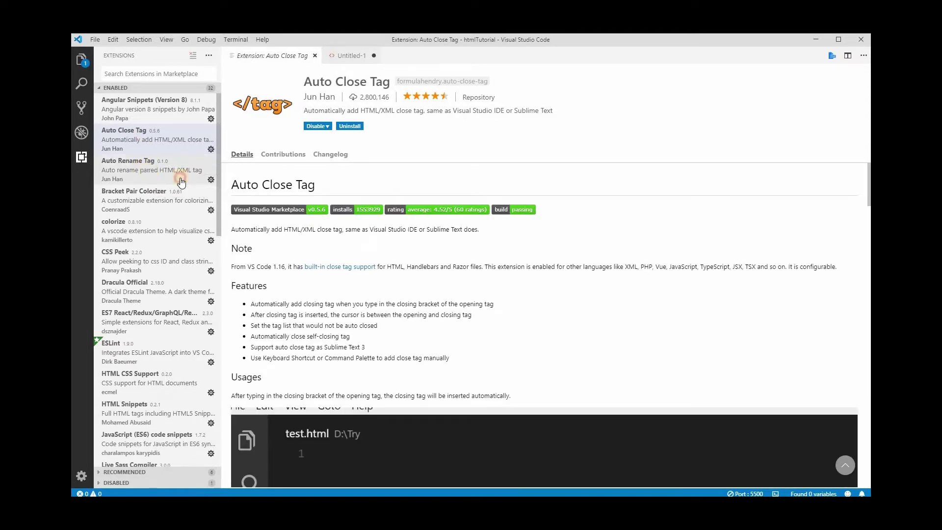
{"action": "left_click", "coordinate": [140, 169]}
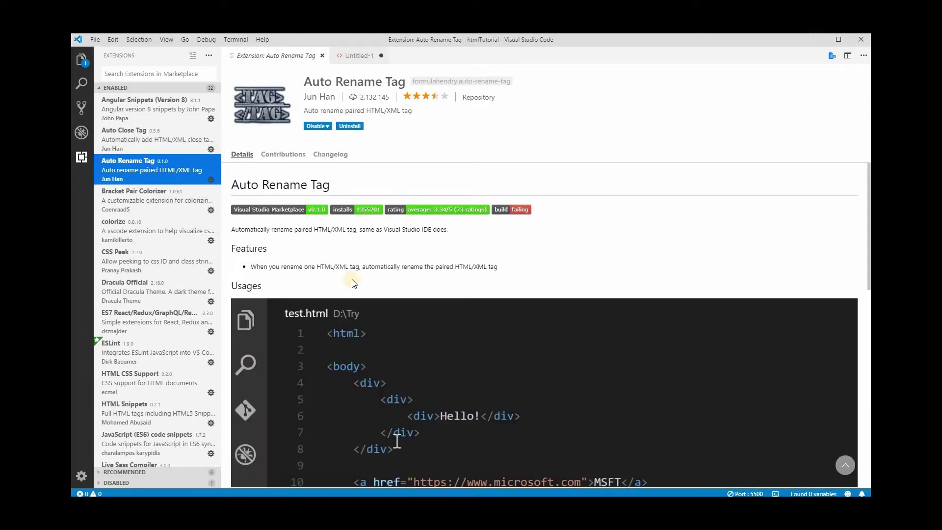
{"action": "scroll", "coordinate": [417, 441], "scroll_direction": "down", "scroll_amount": 2}
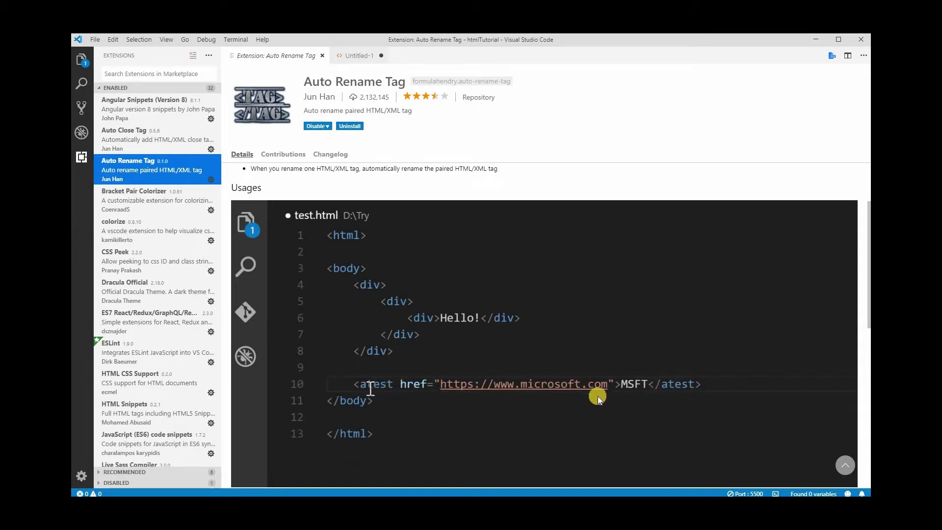
- Add an h1 heading with the text "Welcome" on the first blank line inside Untitled-1's body
{"action": "left_click", "coordinate": [358, 56]}
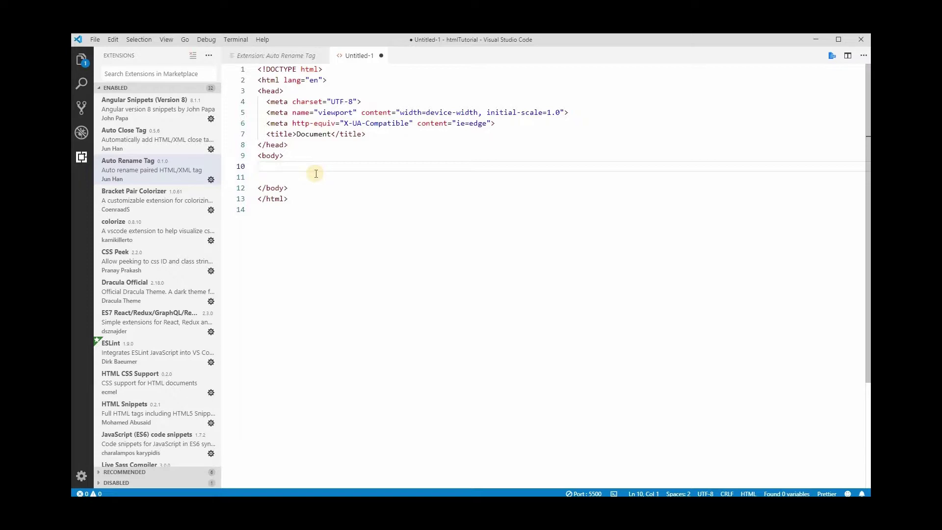
{"action": "type", "text": "h1"}
{"action": "key", "text": "Tab"}
{"action": "type", "text": "Welcome"}
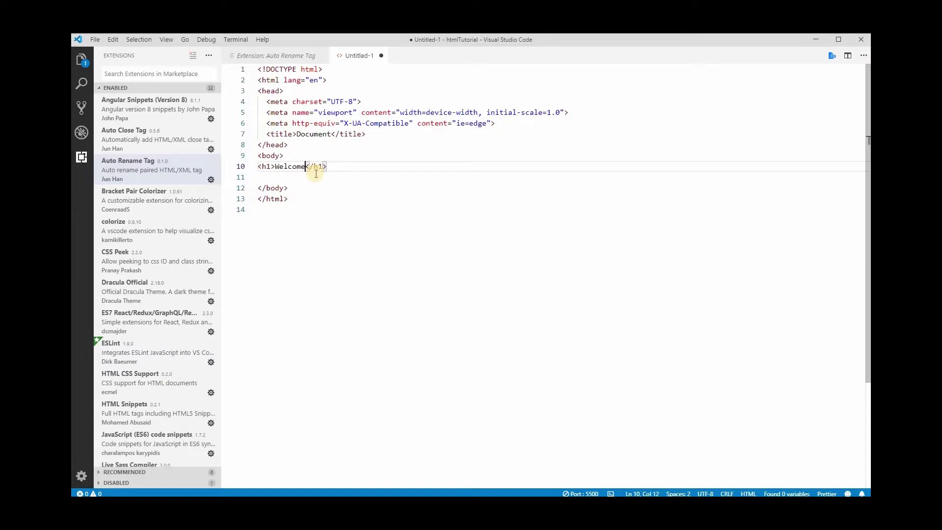
{"action": "key", "text": "End"}
- Change the Welcome heading's opening tag to h2
{"action": "left_click", "coordinate": [272, 167]}
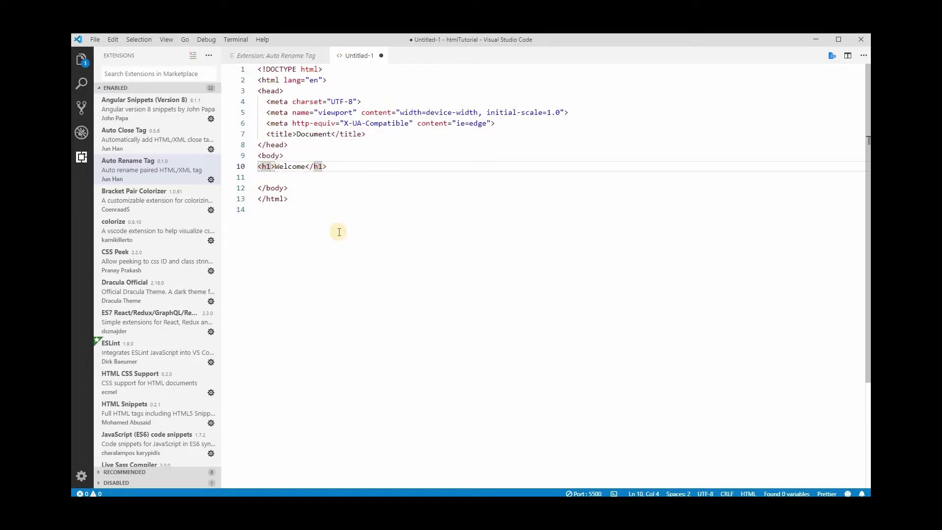
{"action": "key", "text": "BackSpace"}
{"action": "type", "text": "2"}
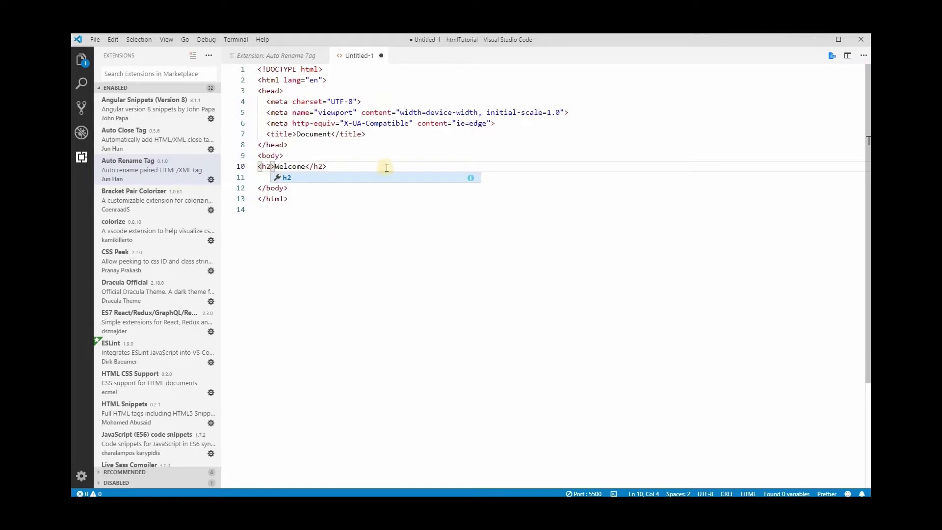
{"action": "key", "text": "End"}
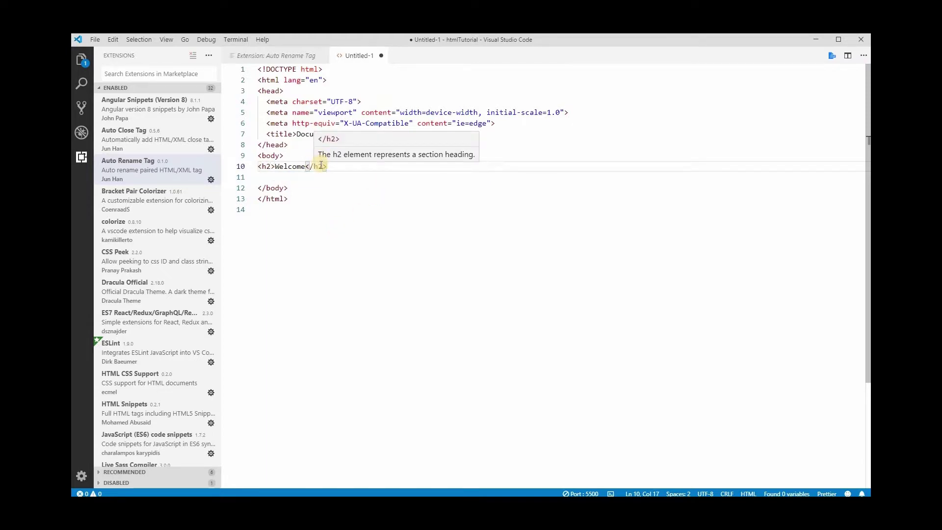
- Fill the h2 heading after "Welcome" with filler such as "sdf" and "asdf" plus nested dfn, aside and fieldset elements
{"action": "left_click", "coordinate": [305, 167]}
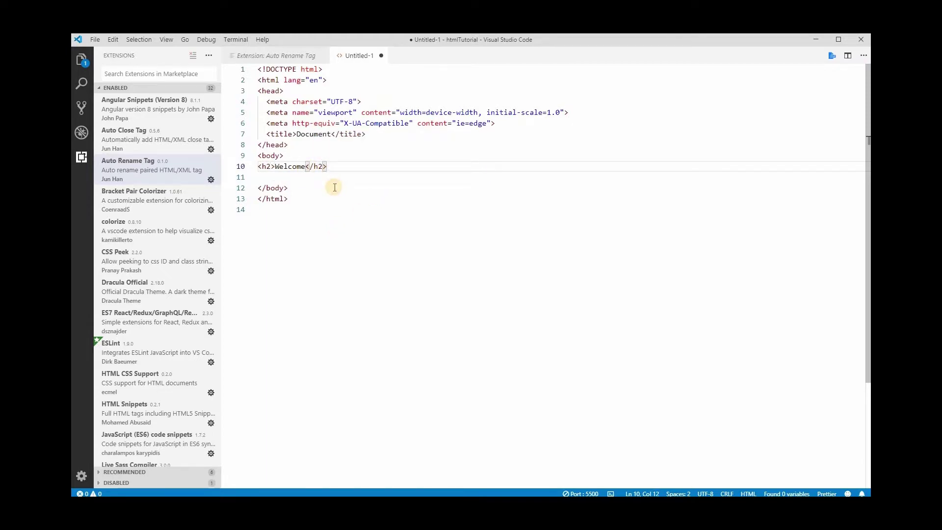
{"action": "type", "text": "sdf sdf s dfn"}
{"action": "key", "text": "Tab"}
{"action": "type", "text": "asdf a sdf aside"}
{"action": "key", "text": "Tab"}
{"action": "type", "text": "f"}
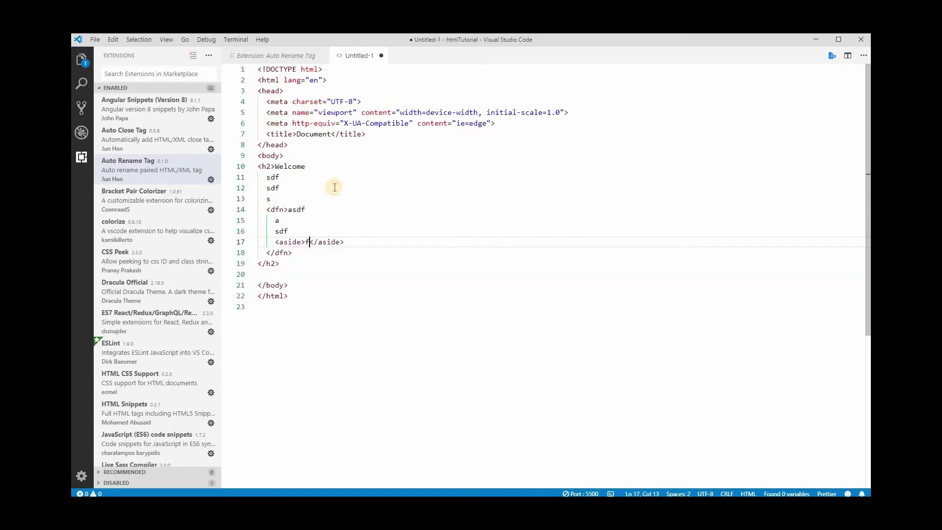
{"action": "type", "text": "ieldset"}
{"action": "key", "text": "Tab"}
{"action": "type", "text": "asdf aside>dfn"}
{"action": "key", "text": "Tab"}
{"action": "type", "text": "asdf aside>dfn"}
{"action": "key", "text": "Tab"}
{"action": "type", "text": "df"}
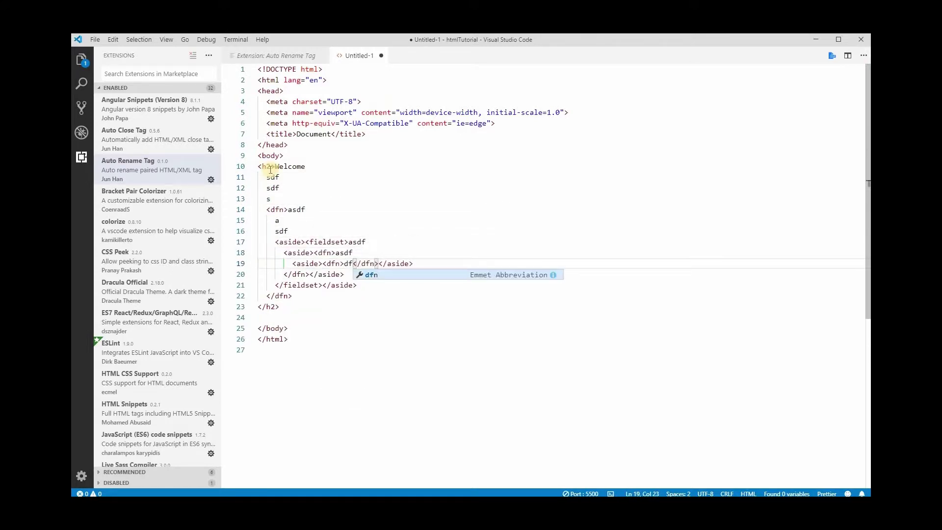
- Rename the Welcome heading to h4 by editing only its opening tag
{"action": "left_click_drag", "start_coordinate": [266, 166], "coordinate": [271, 166]}
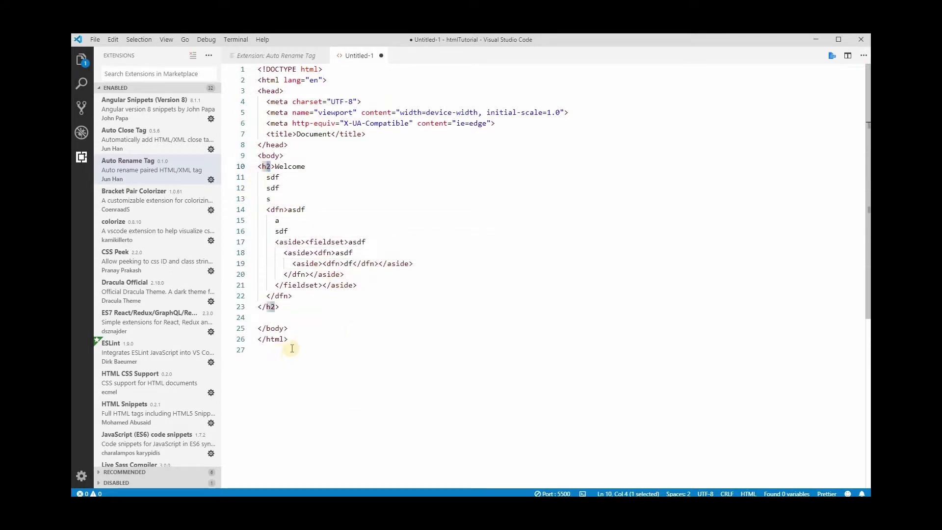
{"action": "type", "text": "4"}
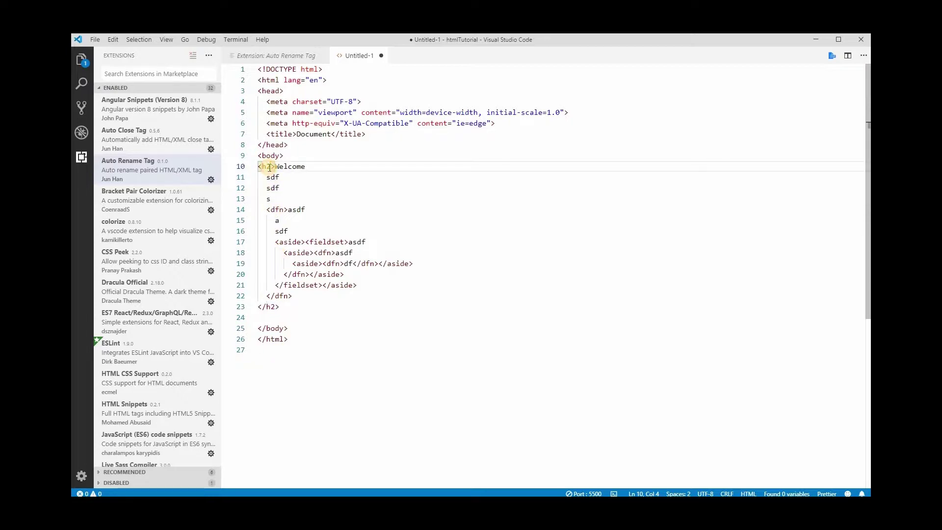
{"action": "left_click", "coordinate": [455, 252]}
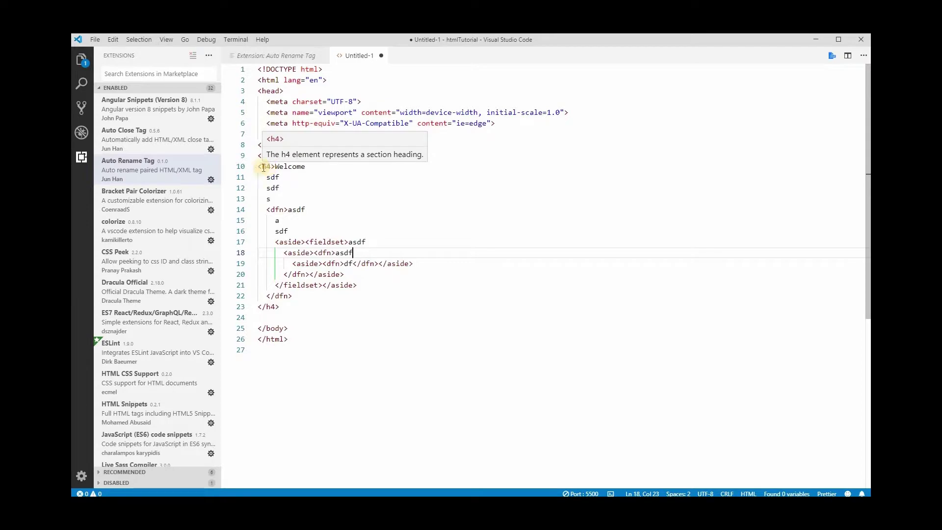
- Compare the h4 heading's opening and closing tags, and delete the whole heading with its nested content
{"action": "mouse_move", "coordinate": [267, 167]}
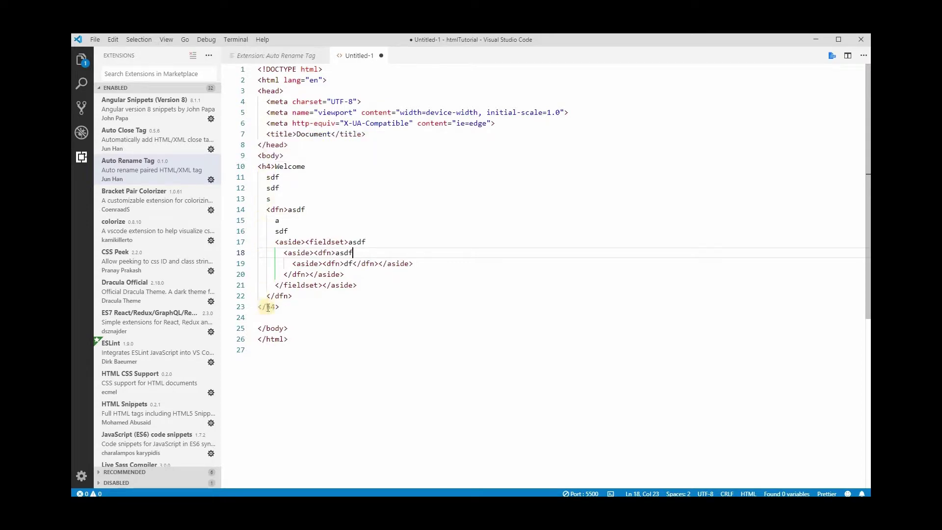
{"action": "mouse_move", "coordinate": [273, 307]}
{"action": "left_click_drag", "start_coordinate": [283, 310], "coordinate": [255, 172]}
{"action": "key", "text": "BackSpace"}
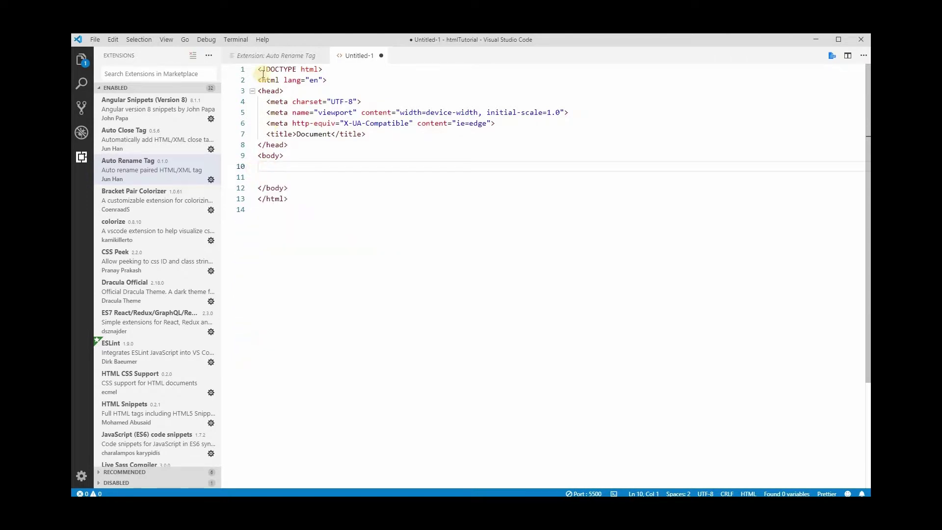
- Revisit the Auto Rename Tag details, browse the enabled extensions, and open the details of Bracket Pair Colorizer
{"action": "left_click", "coordinate": [273, 55]}
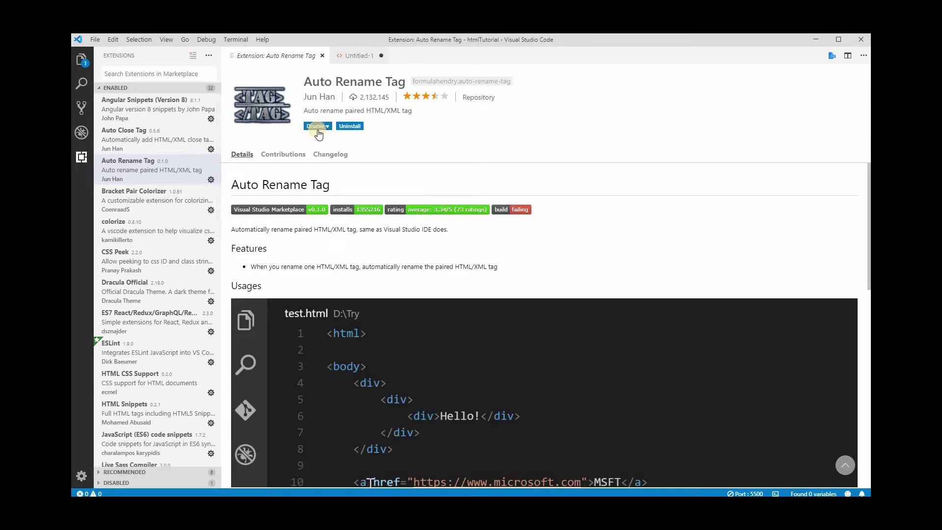
{"action": "scroll", "coordinate": [177, 322], "scroll_direction": "down", "scroll_amount": 2}
{"action": "scroll", "coordinate": [174, 347], "scroll_direction": "up", "scroll_amount": 2}
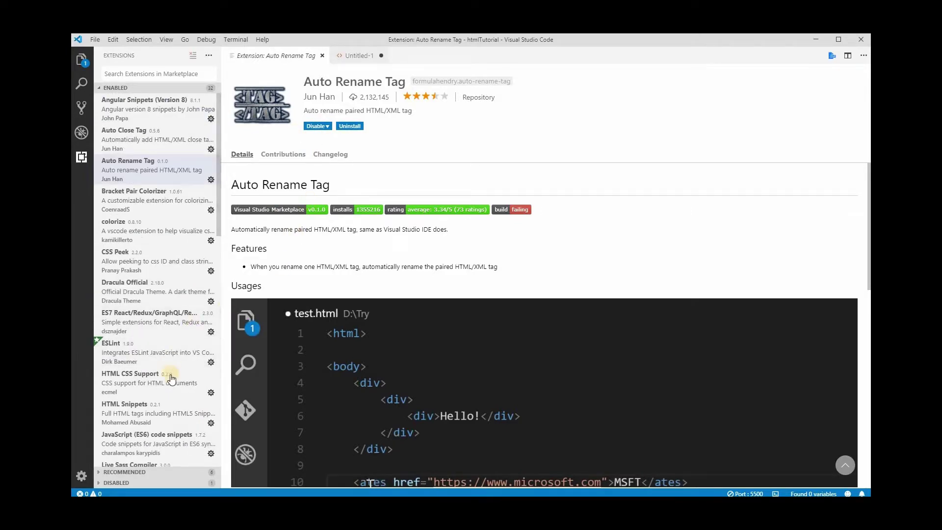
{"action": "scroll", "coordinate": [203, 445], "scroll_direction": "down", "scroll_amount": 3}
{"action": "scroll", "coordinate": [201, 436], "scroll_direction": "down", "scroll_amount": 2}
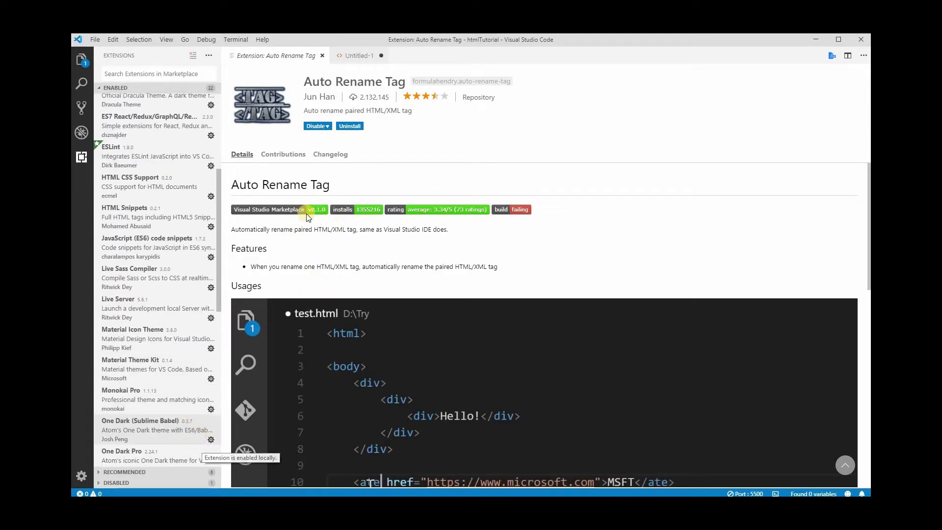
{"action": "scroll", "coordinate": [202, 445], "scroll_direction": "up", "scroll_amount": 10}
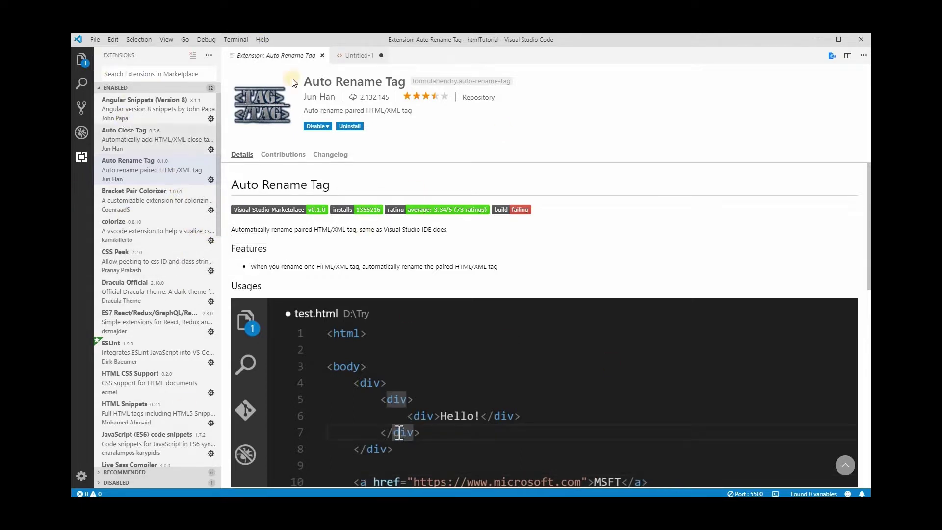
{"action": "left_click", "coordinate": [140, 202]}
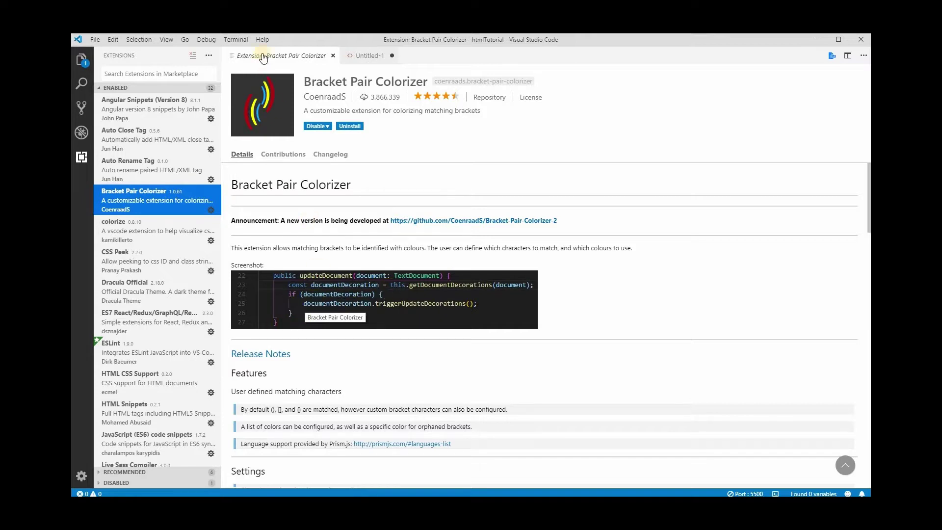
- Return to the Untitled-1 file and show the files and folders of the htmlTutorial project
{"action": "left_click", "coordinate": [363, 56]}
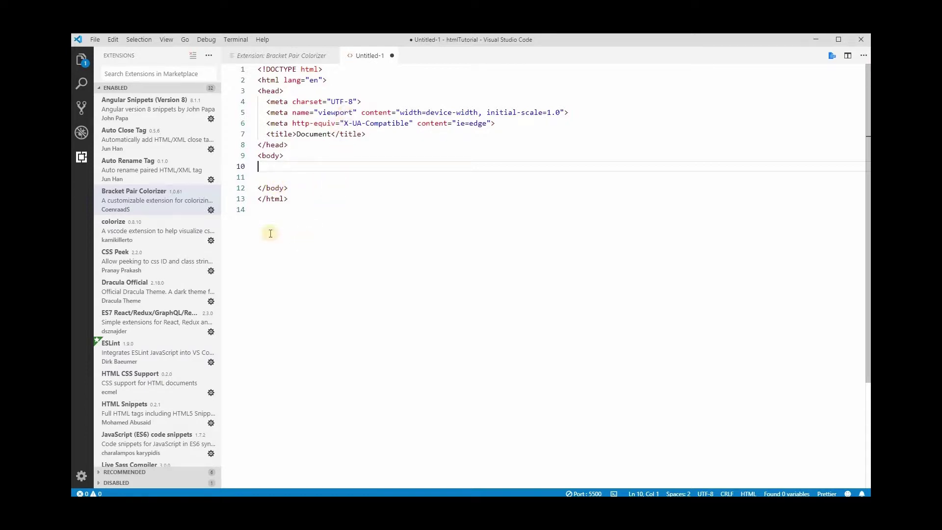
{"action": "left_click", "coordinate": [82, 59]}
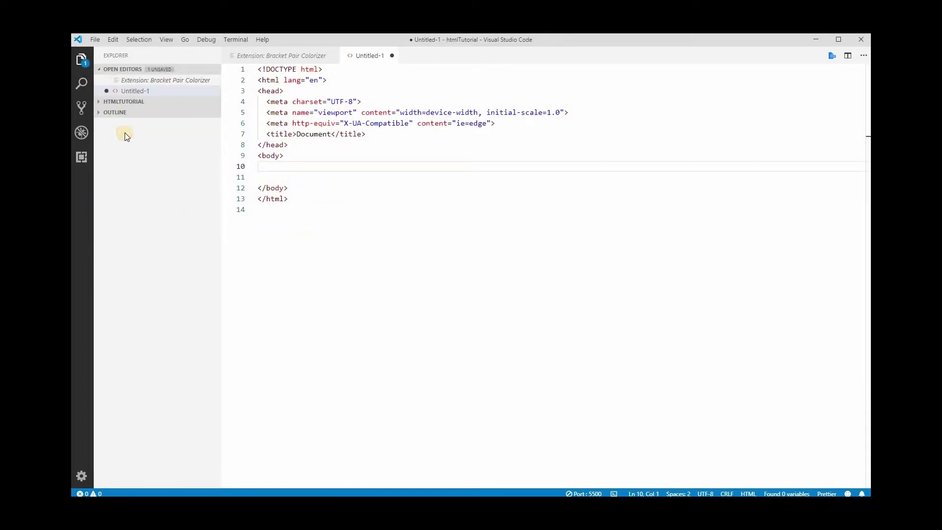
{"action": "left_click", "coordinate": [110, 102]}
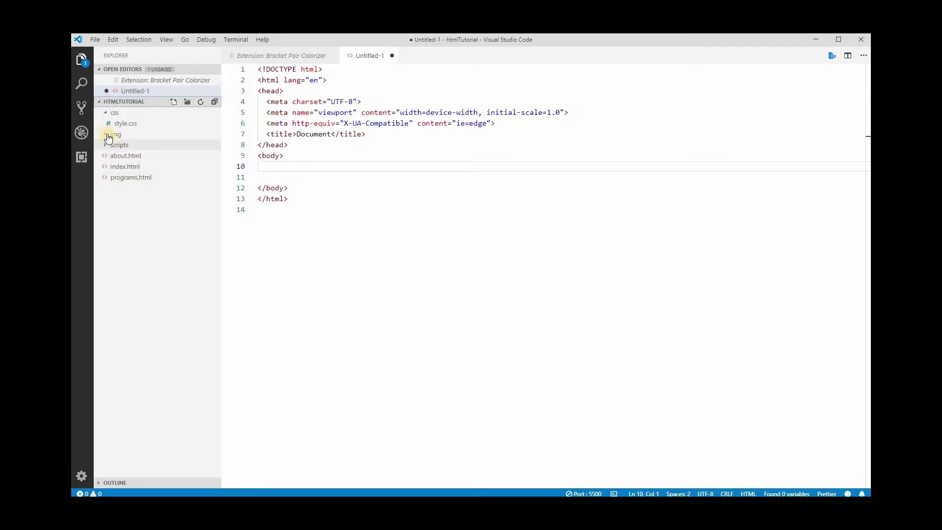
- Create a new file named main.js inside the project's scripts folder
{"action": "left_click", "coordinate": [111, 145]}
{"action": "left_click", "coordinate": [116, 146]}
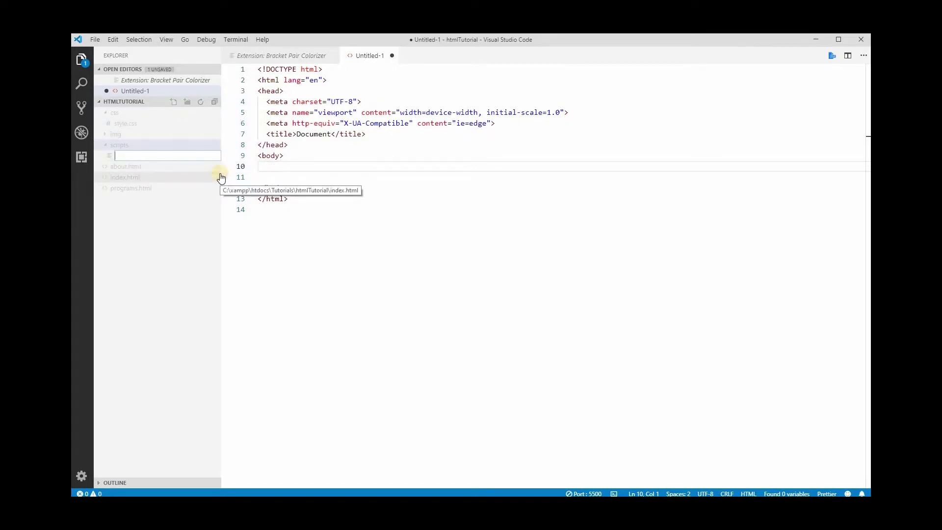
{"action": "type", "text": "main.js"}
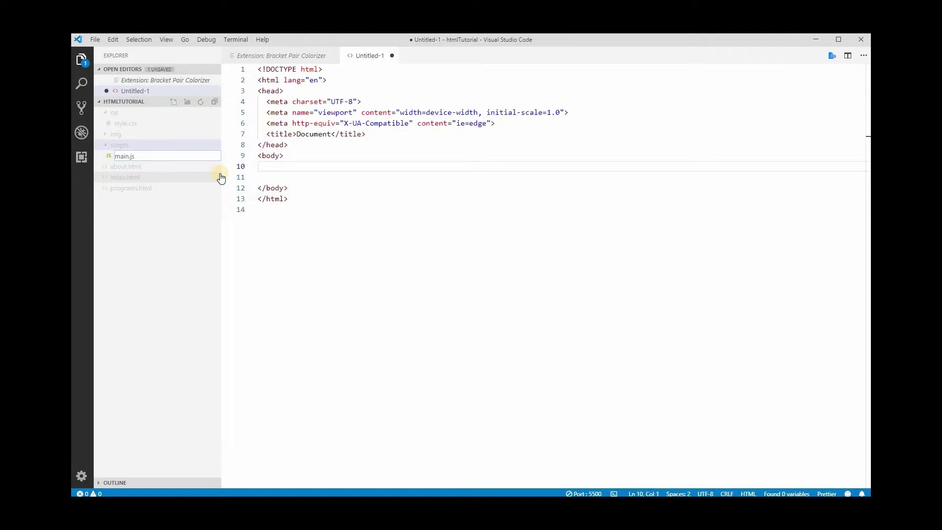
{"action": "key", "text": "Return"}
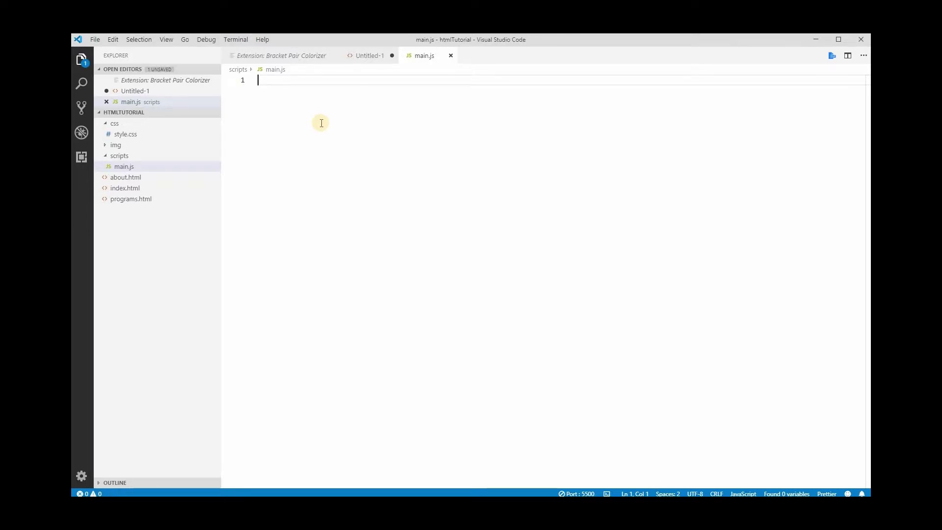
- Write a console.log call in main.js with an empty pair of curly braces as its argument
{"action": "type", "text": "con"}
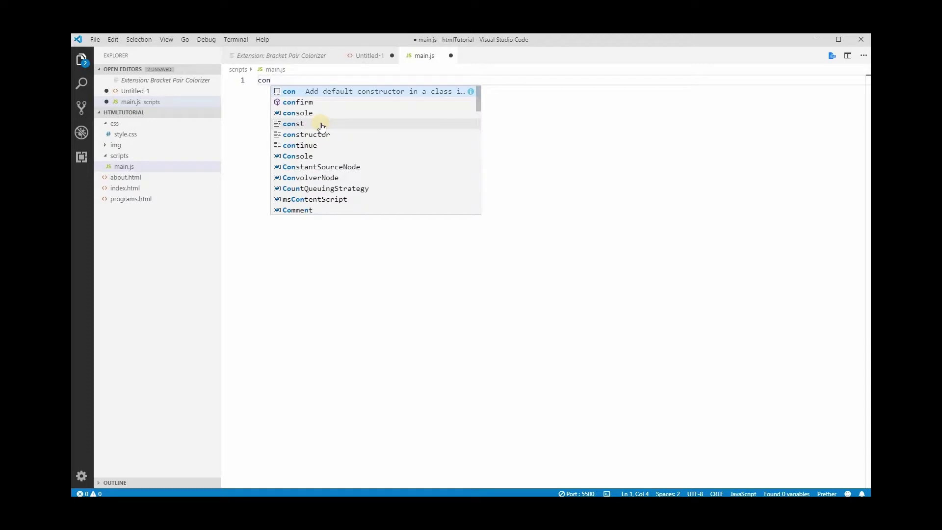
{"action": "type", "text": "sole"}
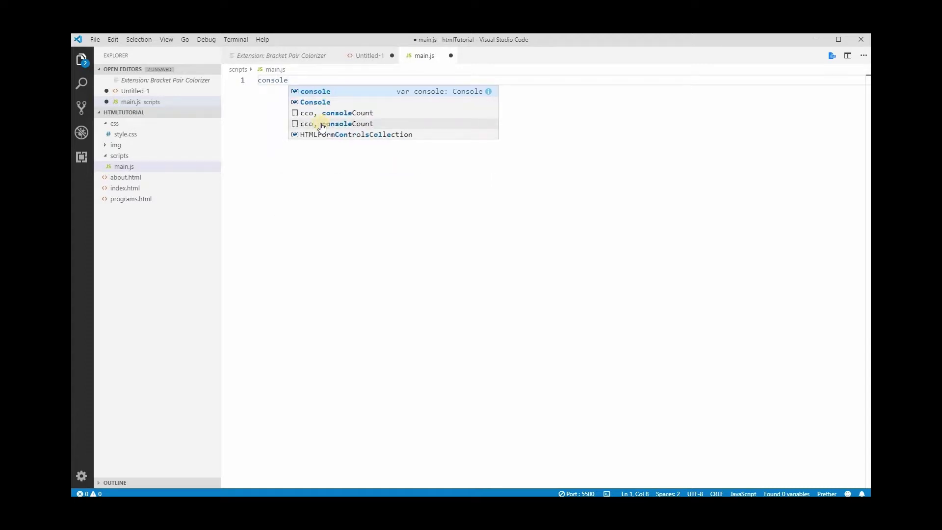
{"action": "type", "text": ".log"}
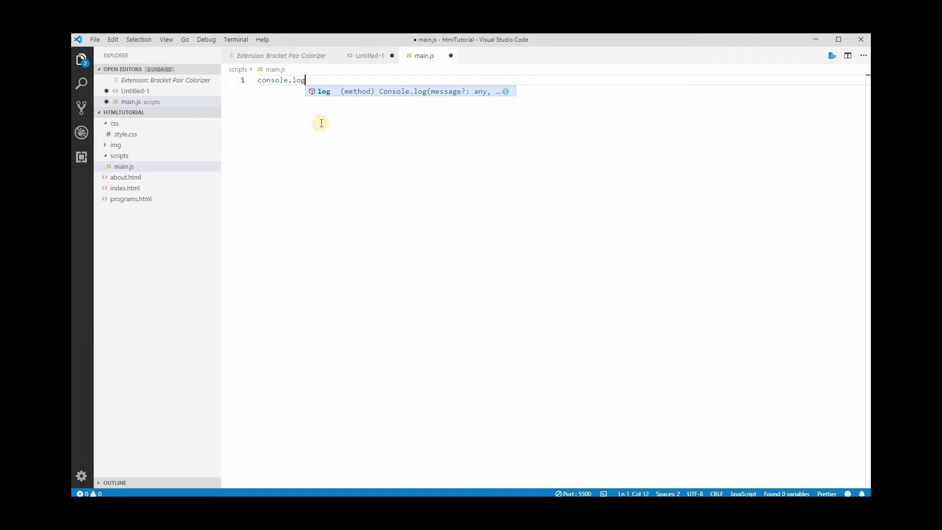
{"action": "type", "text": "("}
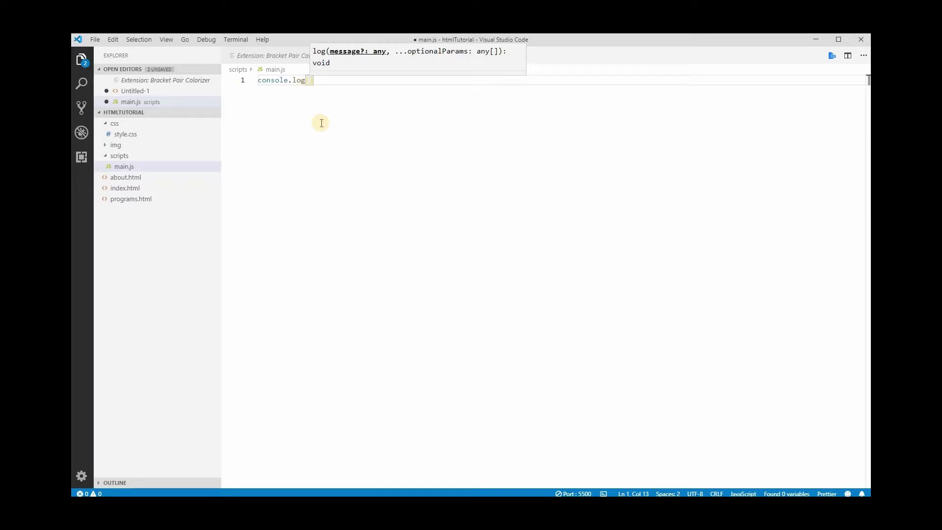
{"action": "type", "text": "{"}
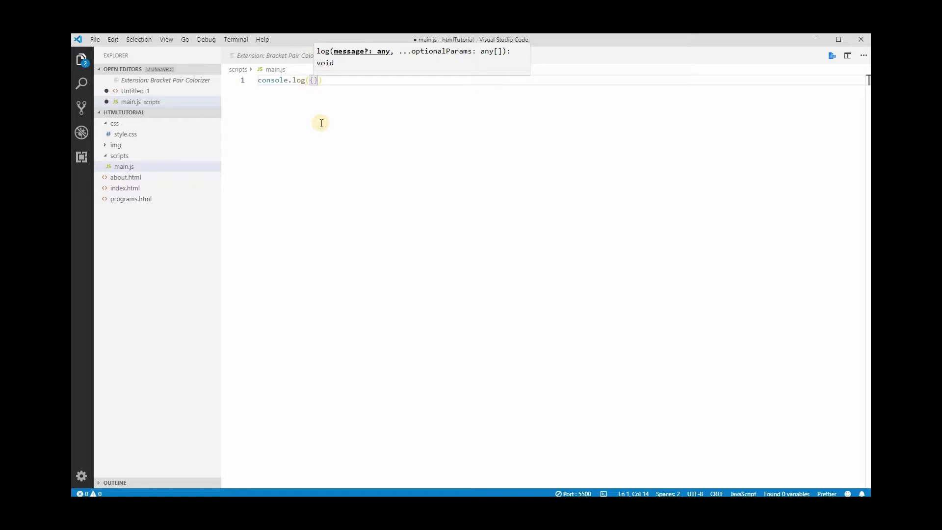
- Fill the object inside the console.log call with a name property holding a lowercase first name in double quotes
{"action": "type", "text": "name"}
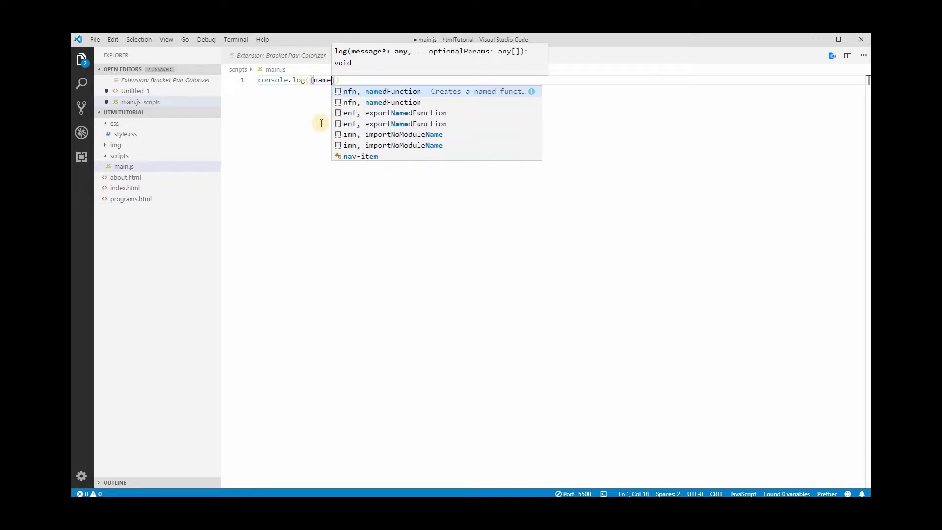
{"action": "type", "text": ":"}
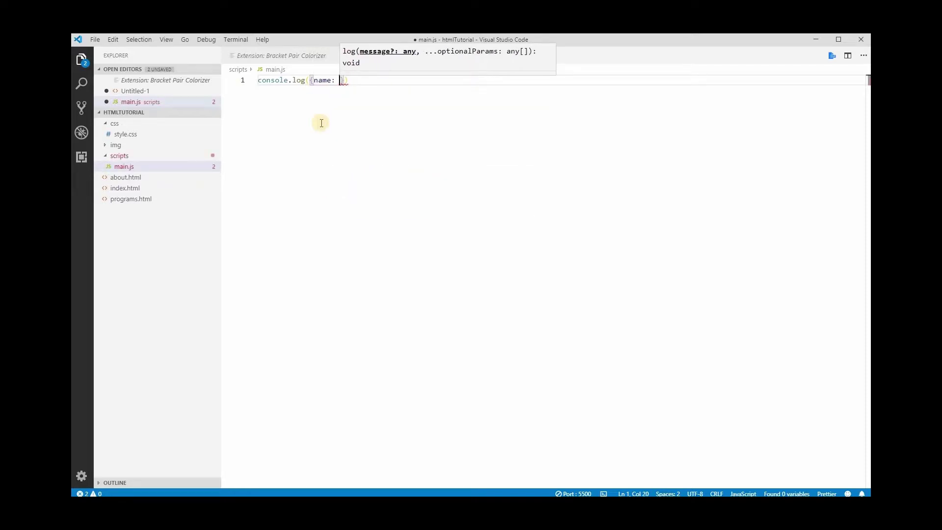
{"action": "key", "text": "BackSpace"}
{"action": "key", "text": "BackSpace"}
{"action": "type", "text": "="}
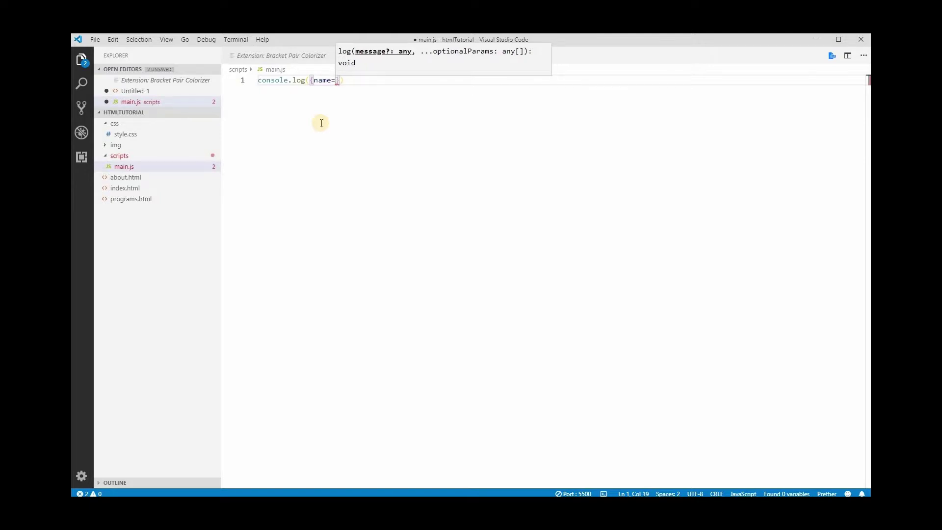
{"action": "type", "text": "\"luis"}
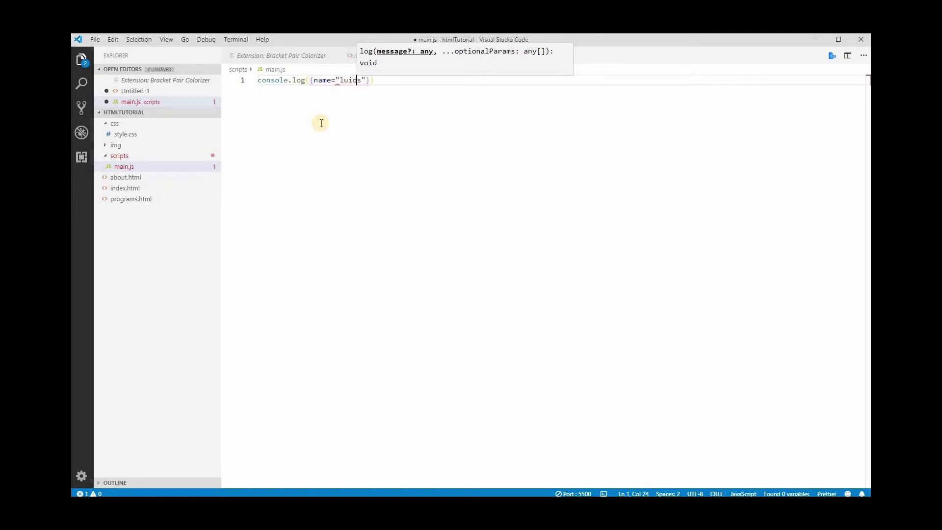
{"action": "key", "text": "BackSpace"}
{"action": "key", "text": "Left"}
{"action": "key", "text": "Left"}
{"action": "key", "text": "Left"}
{"action": "key", "text": "Left"}
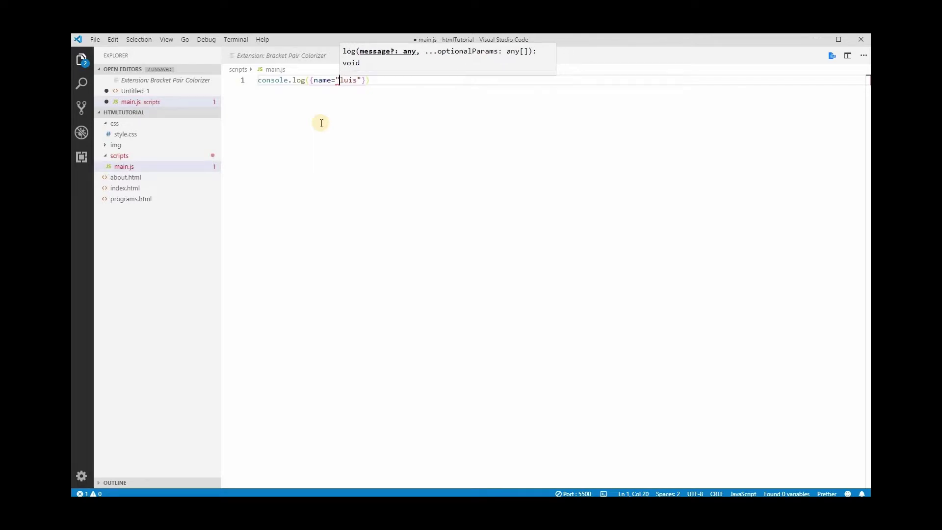
{"action": "key", "text": "BackSpace"}
{"action": "type", "text": ":"}
{"action": "key", "text": "End"}
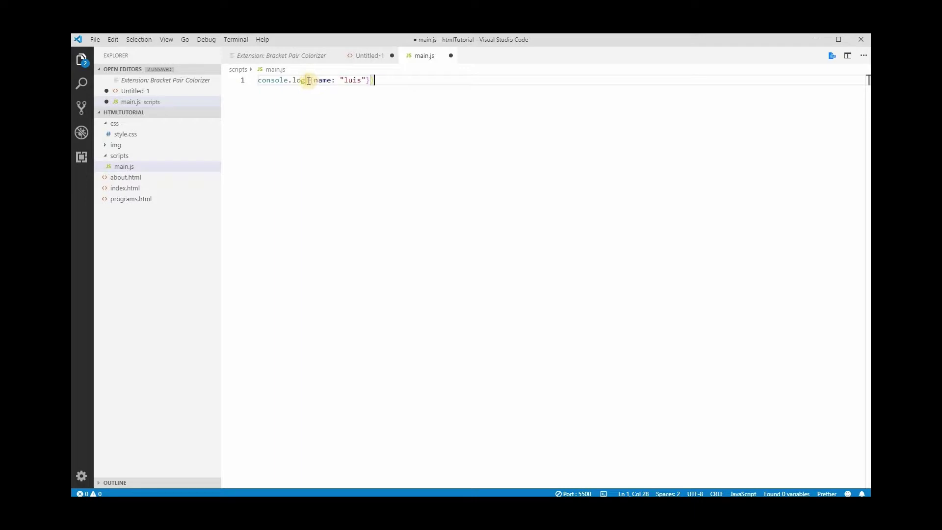
- Set the editor font size to 20 pixels in the user settings and return to main.js
{"action": "mouse_move", "coordinate": [304, 82]}
{"action": "left_click", "coordinate": [81, 476]}
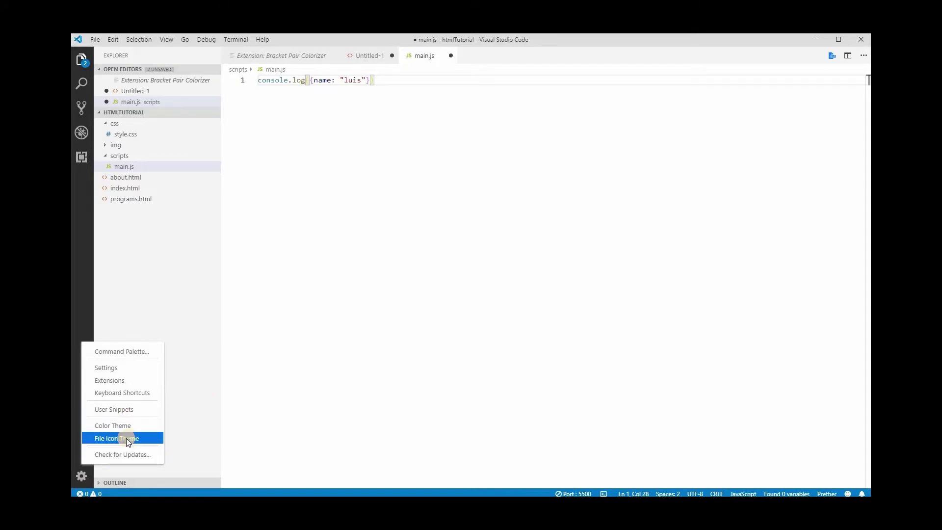
{"action": "left_click", "coordinate": [114, 369]}
{"action": "left_click_drag", "start_coordinate": [430, 267], "coordinate": [400, 270]}
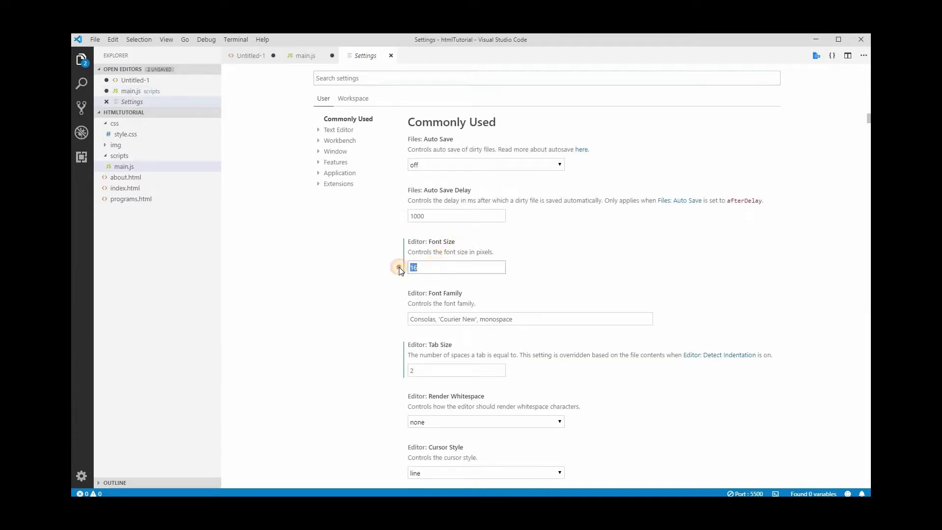
{"action": "type", "text": "20"}
{"action": "left_click", "coordinate": [305, 55]}
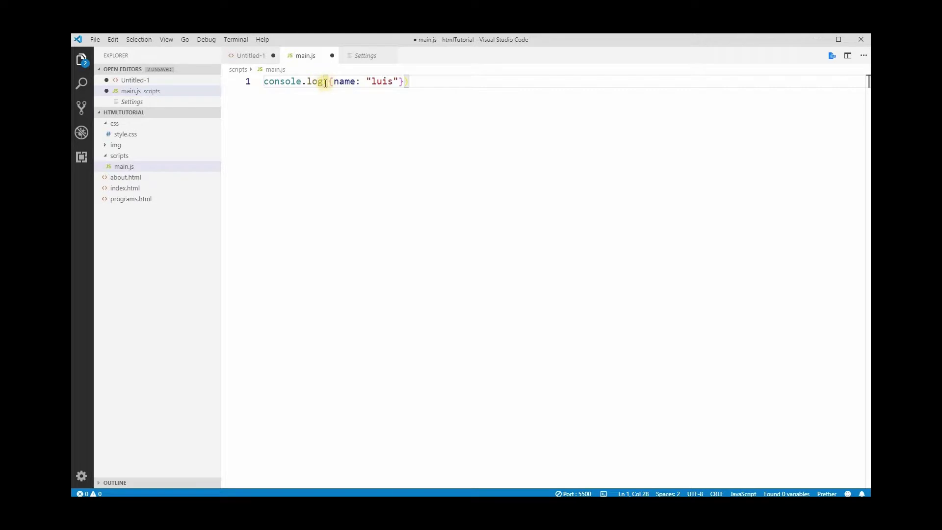
- Add , (job:'dev') after the name property, before the object's closing brace in the console.log call
{"action": "mouse_move", "coordinate": [325, 82]}
{"action": "left_click", "coordinate": [399, 81]}
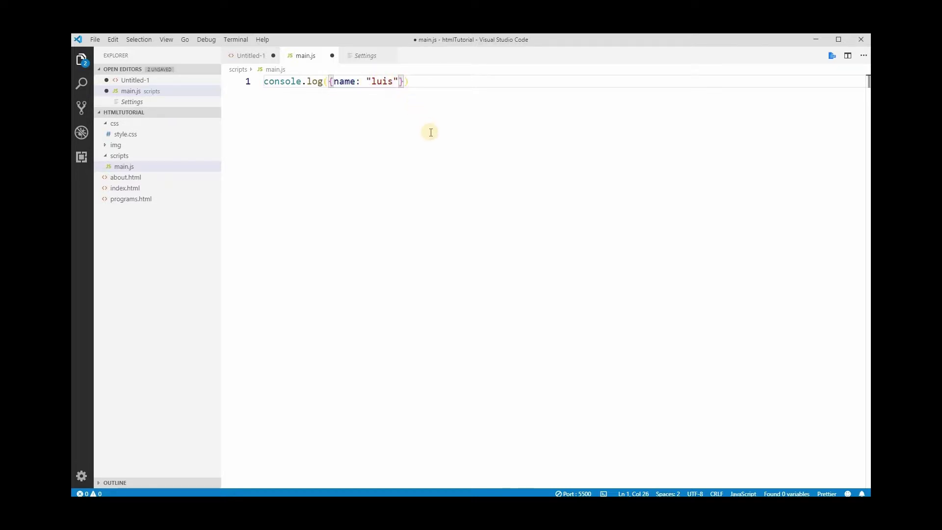
{"action": "type", "text": ", ()"}
{"action": "key", "text": "Left"}
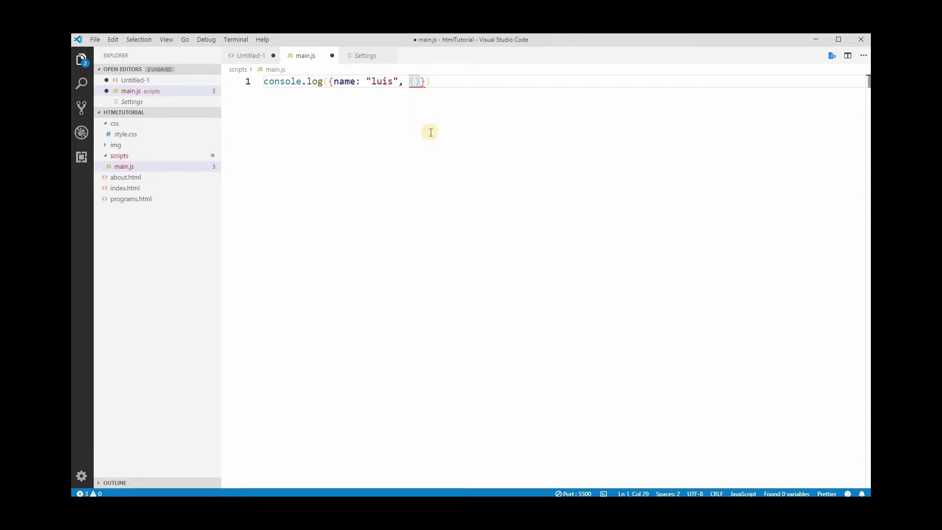
{"action": "type", "text": "job"}
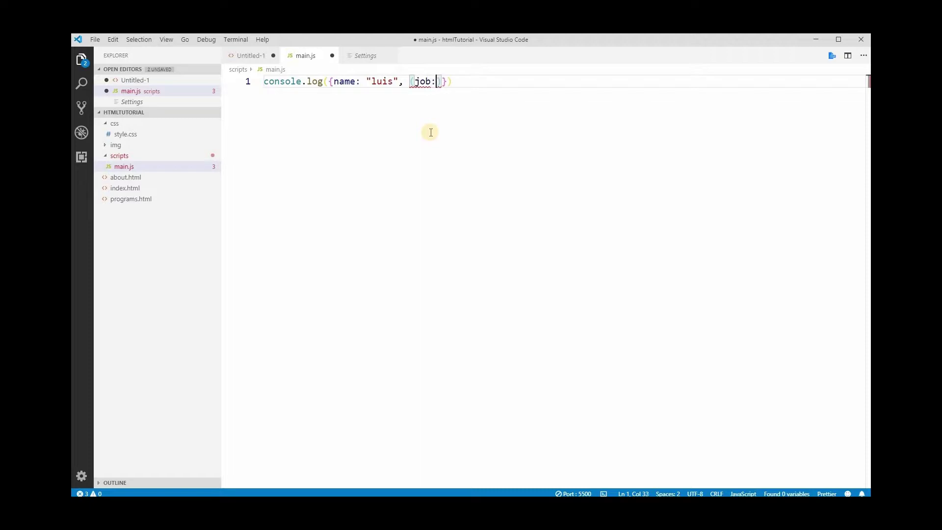
{"action": "type", "text": ":'dev"}
{"action": "key", "text": "End"}
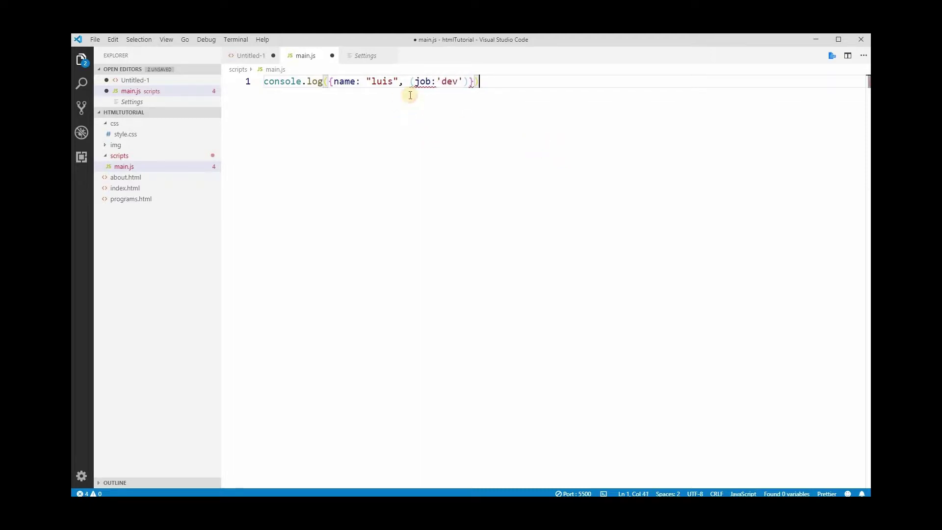
- Switch to the angularapp project window and examine the bracket colors in user.service.ts up to its import lines
{"action": "mouse_move", "coordinate": [416, 83]}
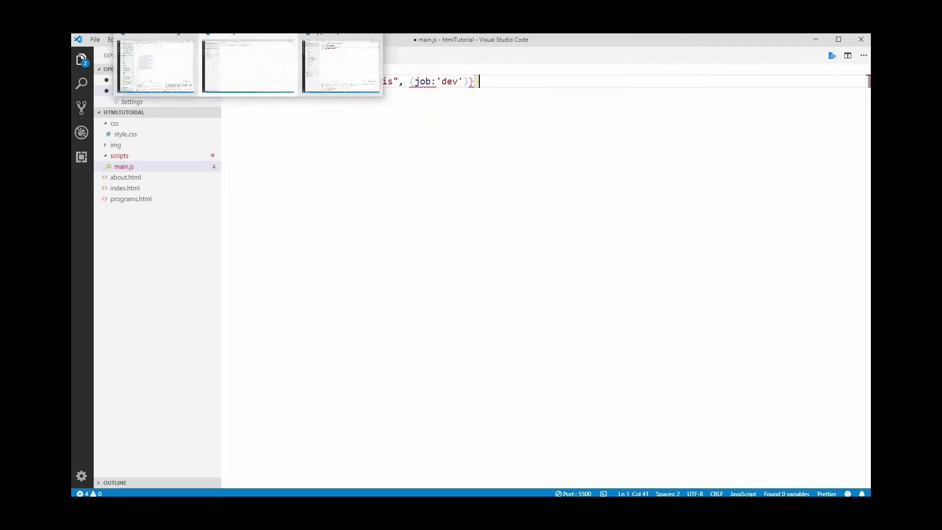
{"action": "left_click", "coordinate": [156, 59]}
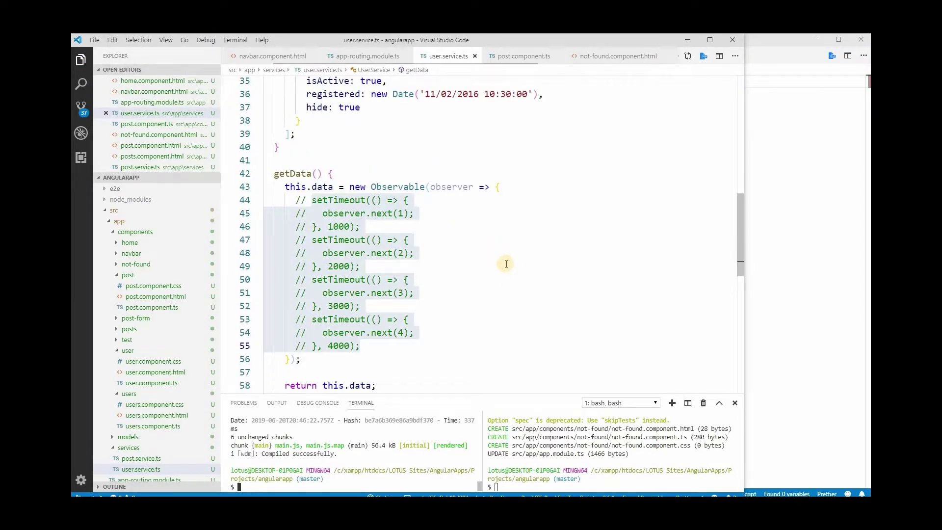
{"action": "scroll", "coordinate": [506, 253], "scroll_direction": "up", "scroll_amount": 2}
{"action": "scroll", "coordinate": [506, 253], "scroll_direction": "up", "scroll_amount": 5}
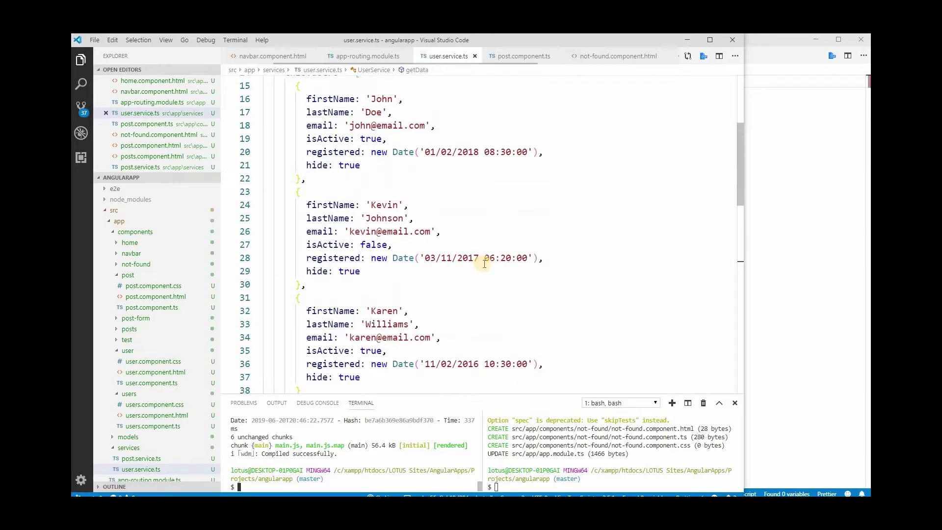
{"action": "scroll", "coordinate": [484, 264], "scroll_direction": "up", "scroll_amount": 5}
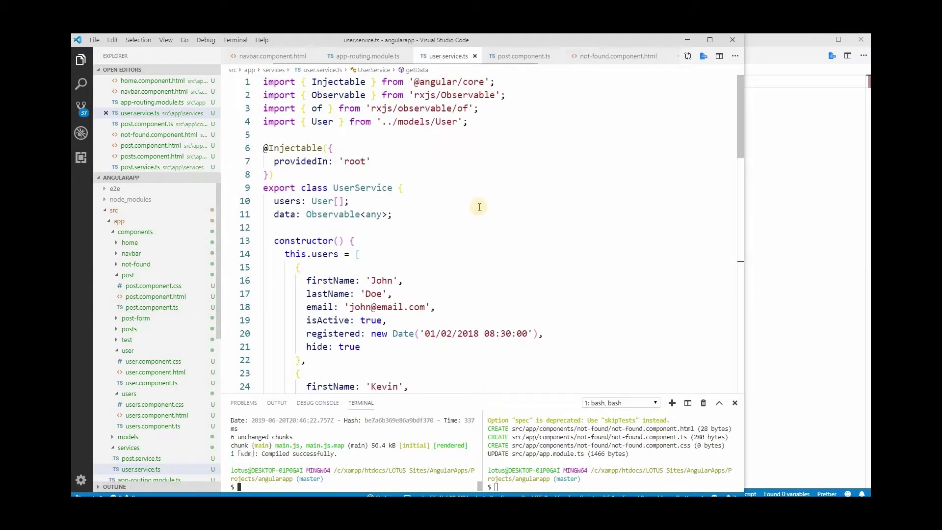
- Open post.component.ts and user.component.ts in the angularapp project and examine how their nested brackets are colored
{"action": "left_click", "coordinate": [524, 56]}
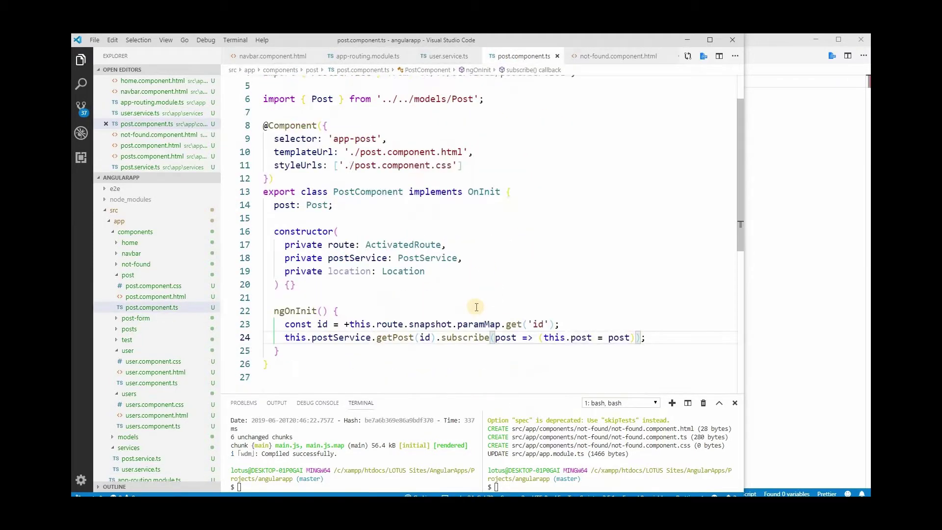
{"action": "scroll", "coordinate": [476, 307], "scroll_direction": "down", "scroll_amount": 2}
{"action": "scroll", "coordinate": [477, 305], "scroll_direction": "up", "scroll_amount": 1}
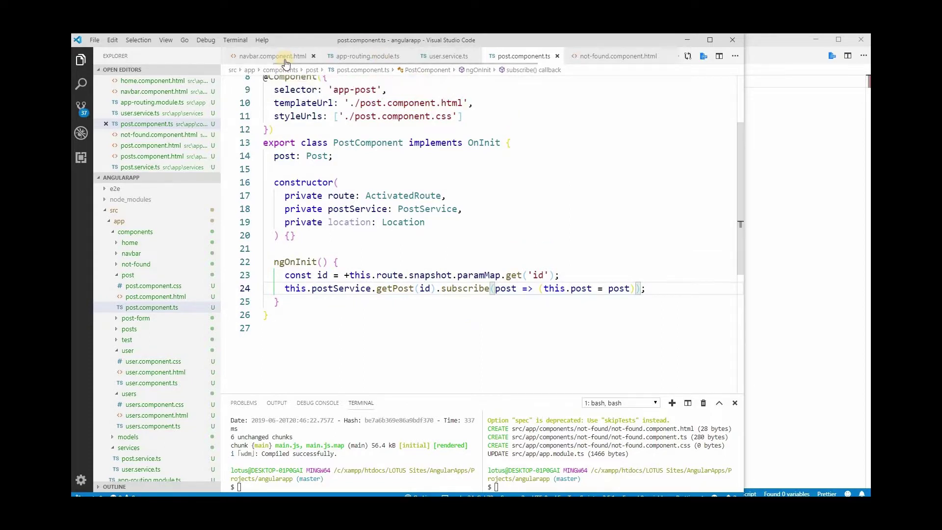
{"action": "scroll", "coordinate": [157, 295], "scroll_direction": "down", "scroll_amount": 3}
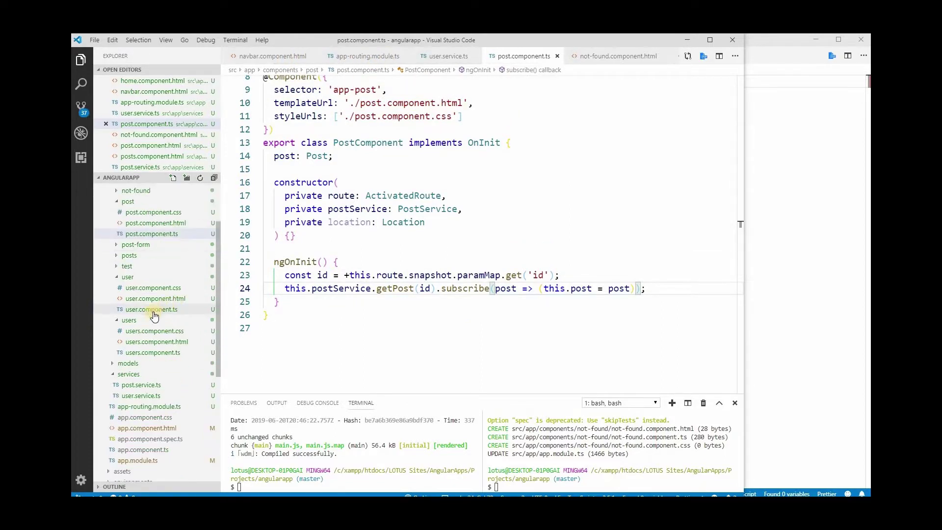
{"action": "left_click", "coordinate": [157, 309]}
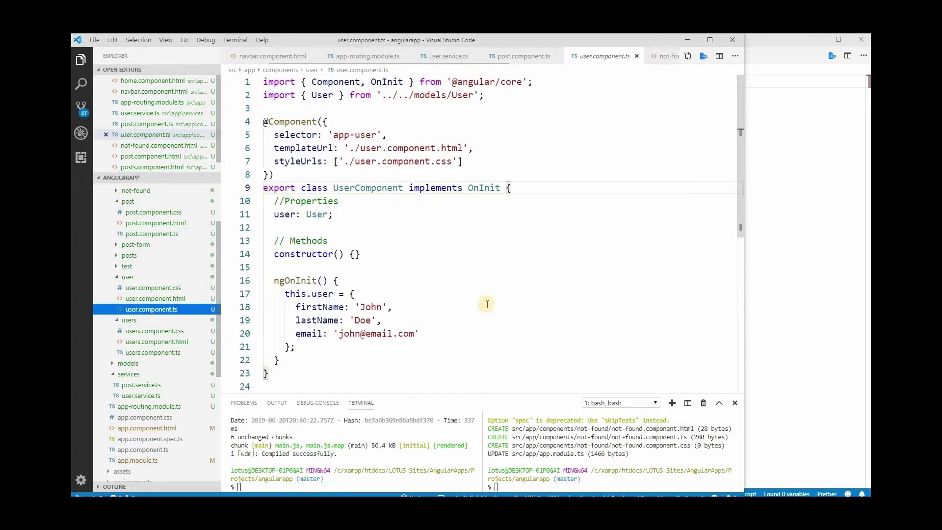
{"action": "scroll", "coordinate": [485, 304], "scroll_direction": "down", "scroll_amount": 3}
{"action": "scroll", "coordinate": [491, 298], "scroll_direction": "up", "scroll_amount": 2}
{"action": "scroll", "coordinate": [493, 297], "scroll_direction": "up", "scroll_amount": 1}
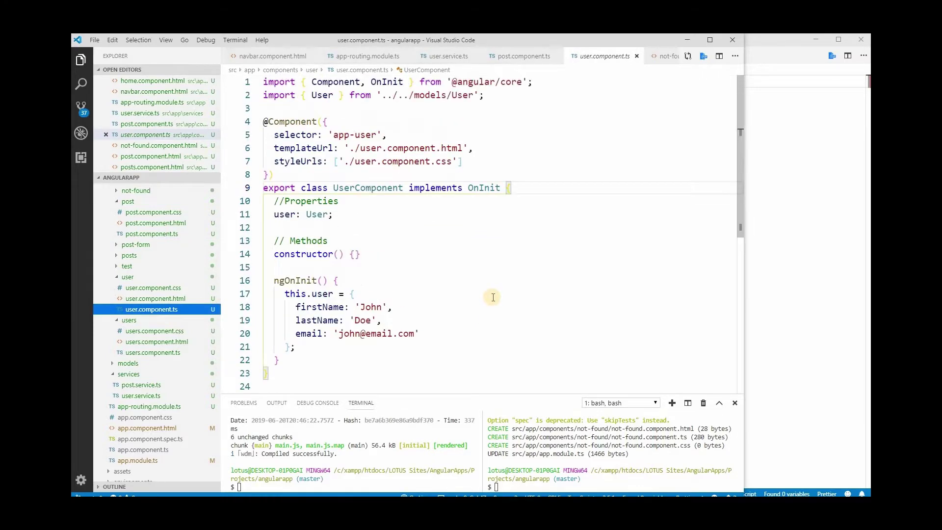
- Open users.component.ts and match the opening and closing brackets of the getData subscribe call inside ngOnInit
{"action": "left_click", "coordinate": [151, 352]}
{"action": "scroll", "coordinate": [505, 296], "scroll_direction": "down", "scroll_amount": 4}
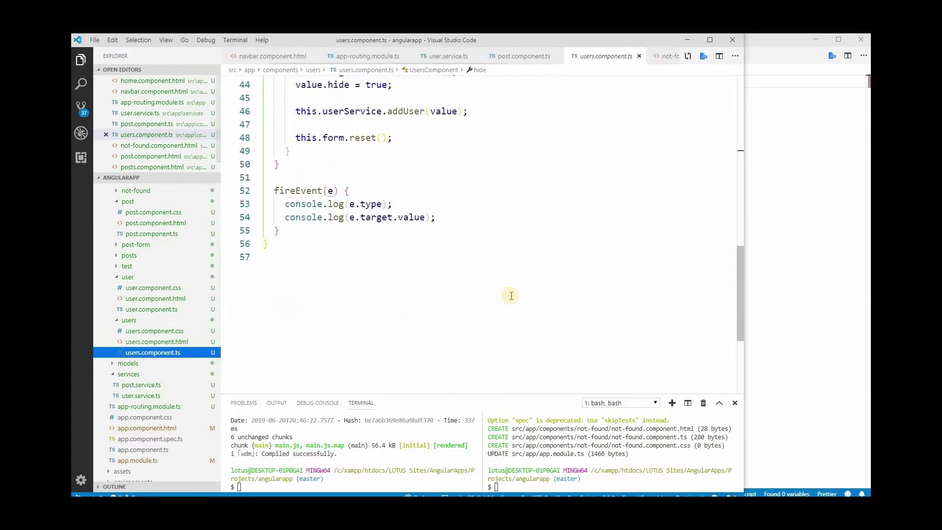
{"action": "scroll", "coordinate": [508, 296], "scroll_direction": "up", "scroll_amount": 10}
{"action": "scroll", "coordinate": [512, 295], "scroll_direction": "up", "scroll_amount": 1}
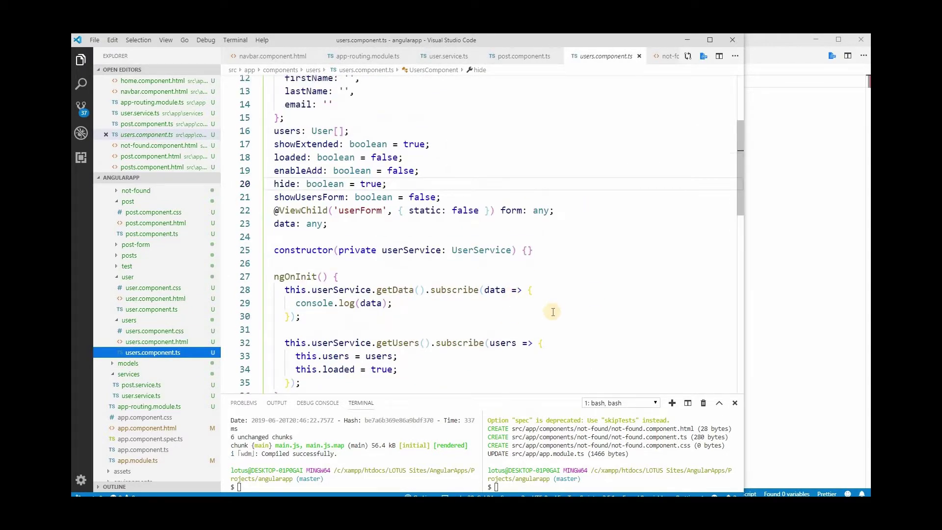
{"action": "scroll", "coordinate": [553, 307], "scroll_direction": "down", "scroll_amount": 2}
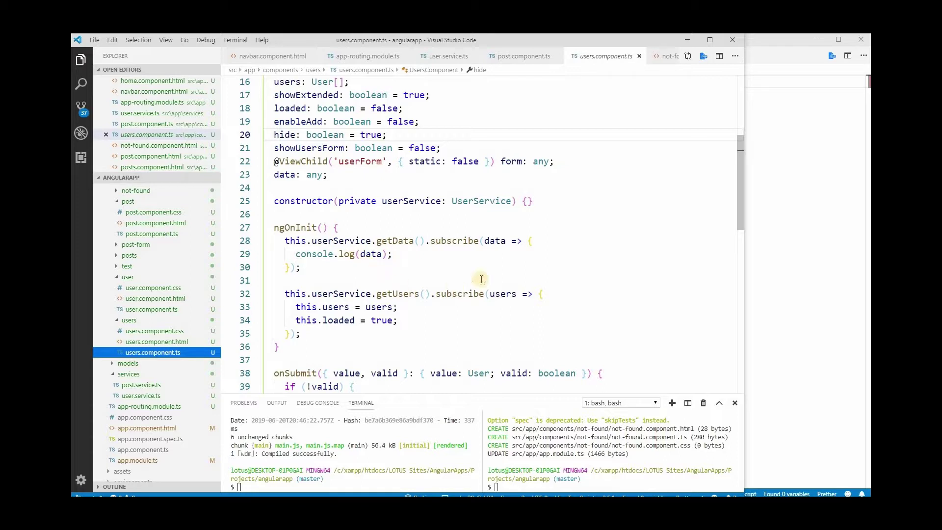
{"action": "left_click", "coordinate": [292, 269]}
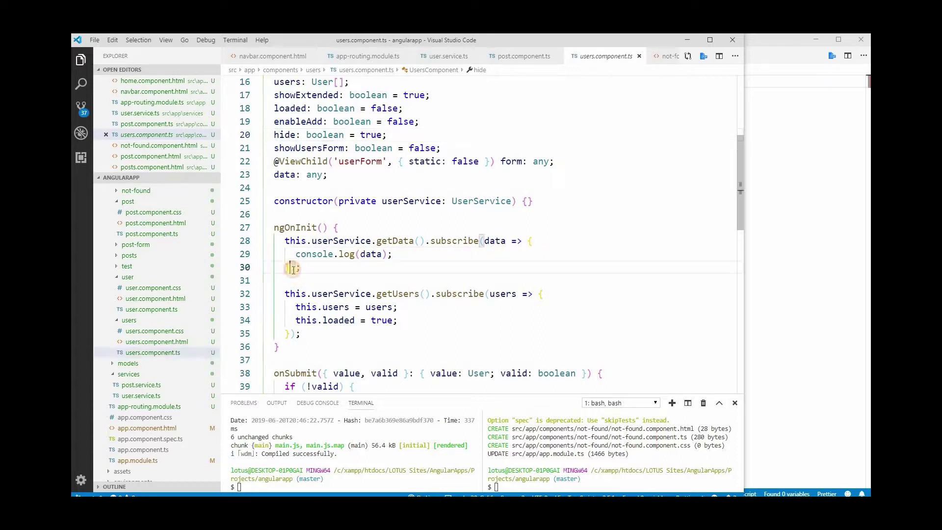
{"action": "left_click", "coordinate": [481, 241]}
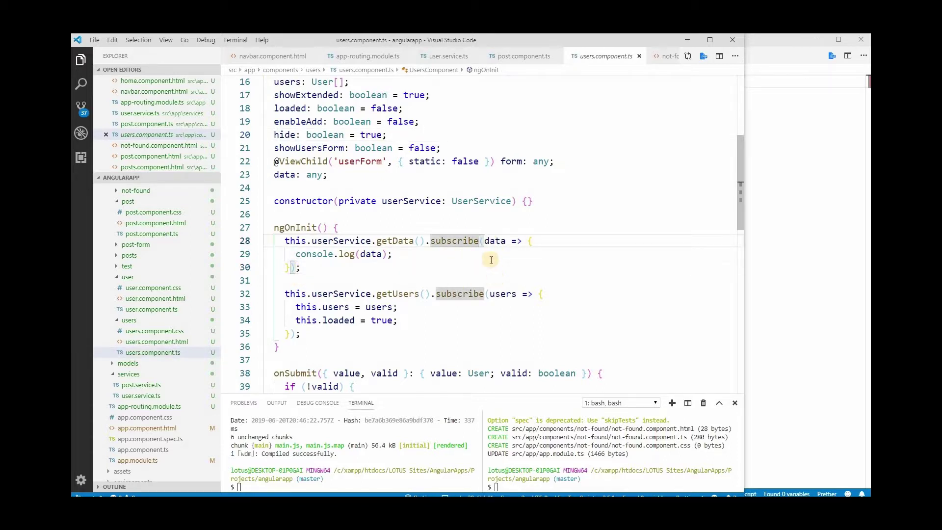
- Match the opening and closing brackets of the getData subscribe callback and of the ngOnInit body in users.component.ts
{"action": "left_click", "coordinate": [485, 241]}
{"action": "left_click", "coordinate": [282, 269]}
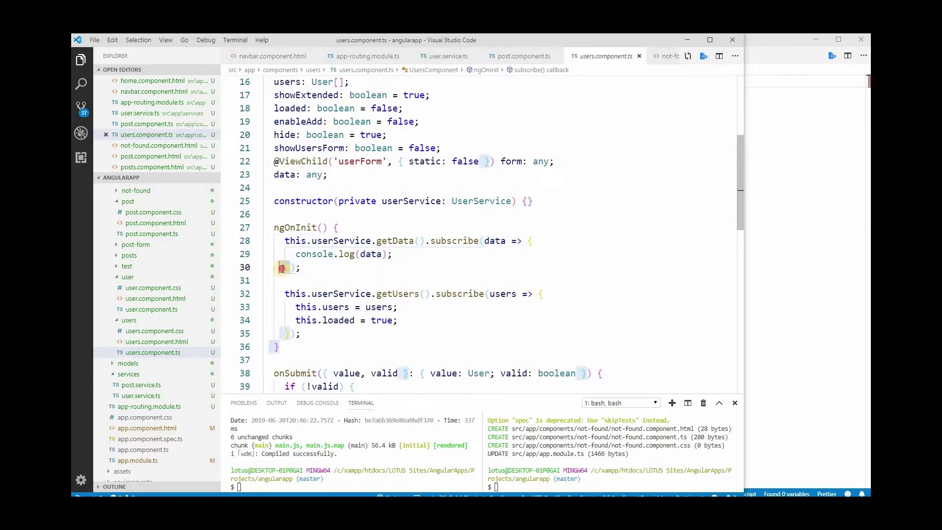
{"action": "left_click", "coordinate": [532, 241]}
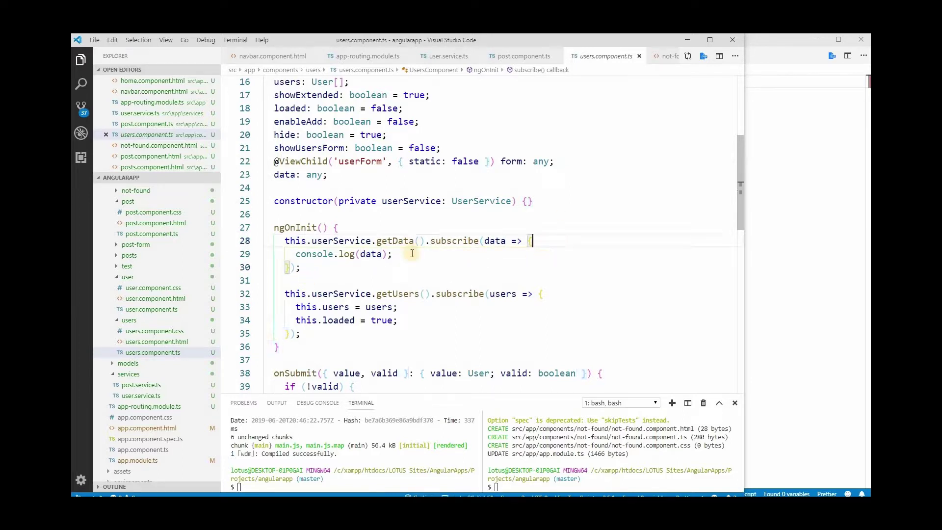
{"action": "left_click", "coordinate": [338, 228]}
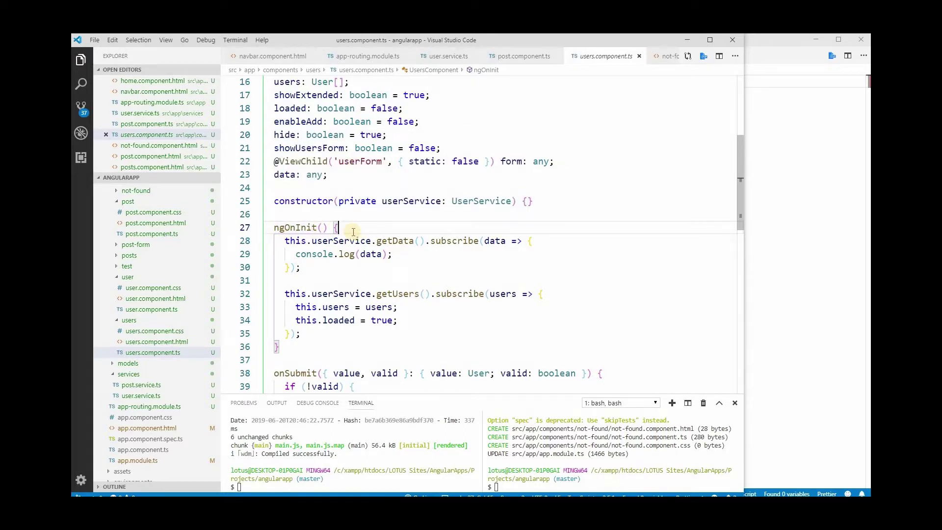
{"action": "left_click", "coordinate": [298, 360]}
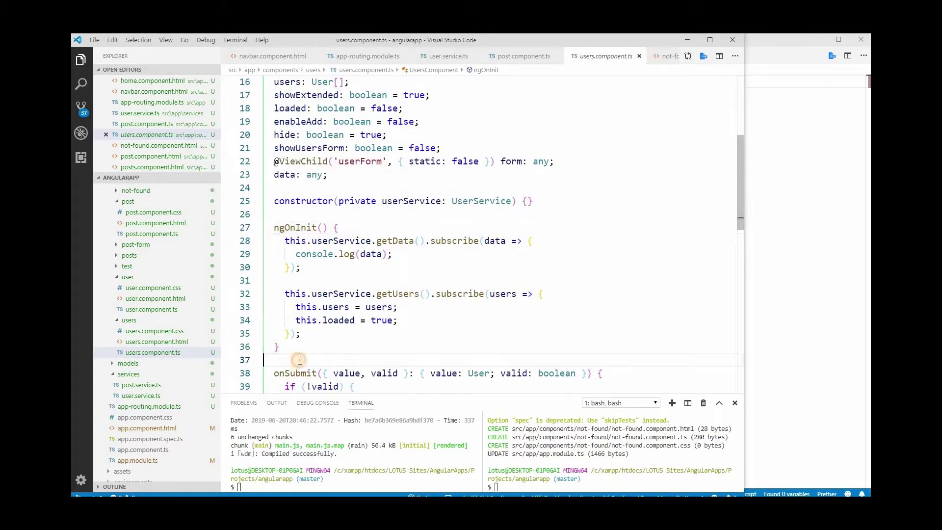
{"action": "left_click", "coordinate": [324, 282]}
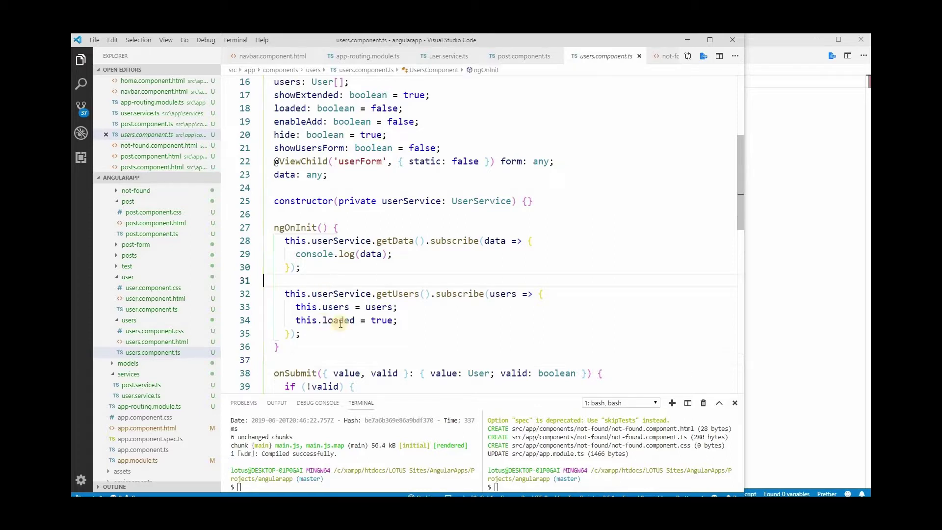
{"action": "left_click", "coordinate": [336, 228]}
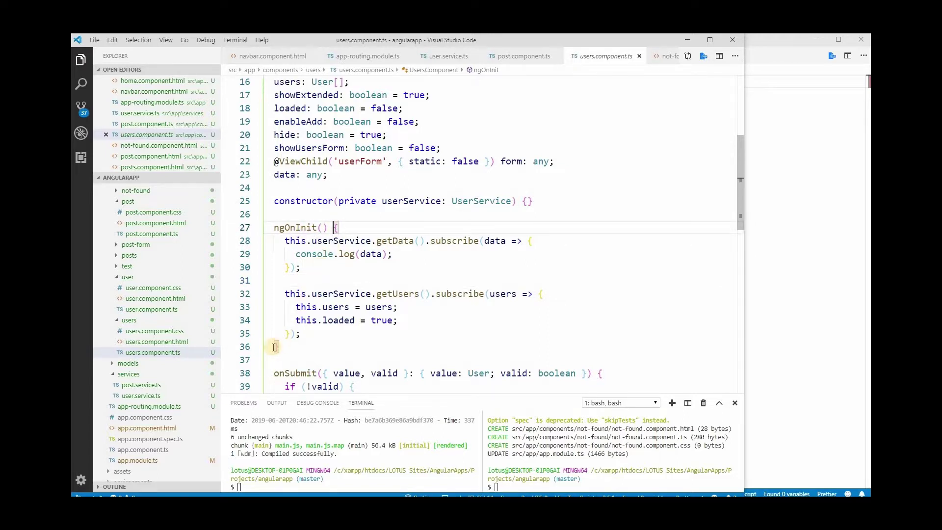
- Insert the placeholder text ASDFASD inside ngOnInit below the getUsers call, delete it again and save users.component.ts
{"action": "left_click", "coordinate": [313, 333]}
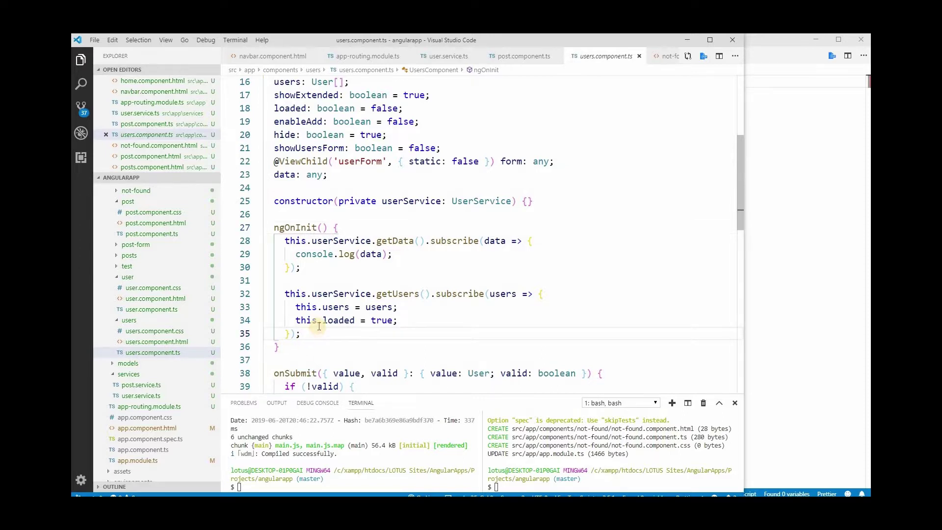
{"action": "key", "text": "Return"}
{"action": "key", "text": "Return"}
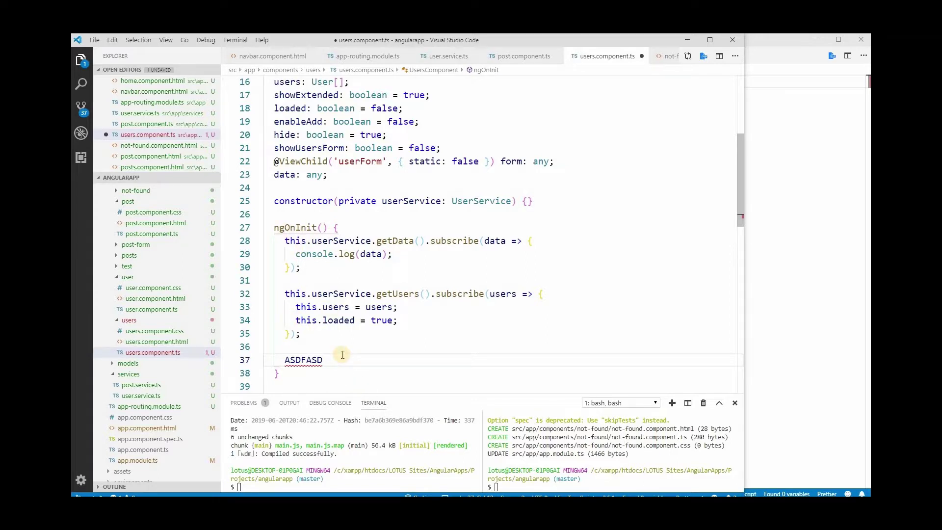
{"action": "key", "text": "BackSpace"}
{"action": "key", "text": "BackSpace"}
{"action": "key", "text": "BackSpace"}
{"action": "key", "text": "BackSpace"}
{"action": "key", "text": "BackSpace"}
{"action": "key", "text": "BackSpace"}
{"action": "key", "text": "BackSpace"}
{"action": "key", "text": "BackSpace"}
{"action": "key", "text": "BackSpace"}
{"action": "key", "text": "BackSpace"}
{"action": "key", "text": "BackSpace"}
{"action": "key", "text": "ctrl+s"}
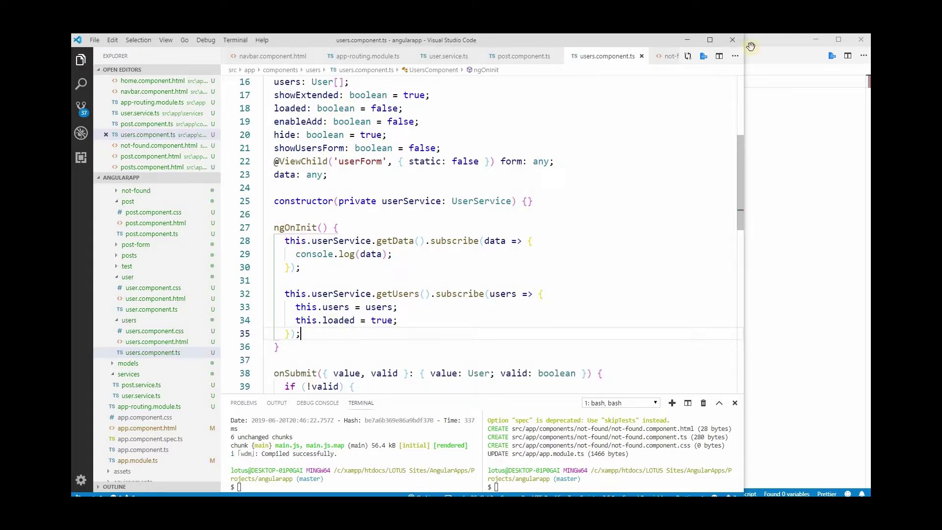
- Return to the htmlTutorial project window and close main.js without saving its changes
{"action": "left_click", "coordinate": [687, 39]}
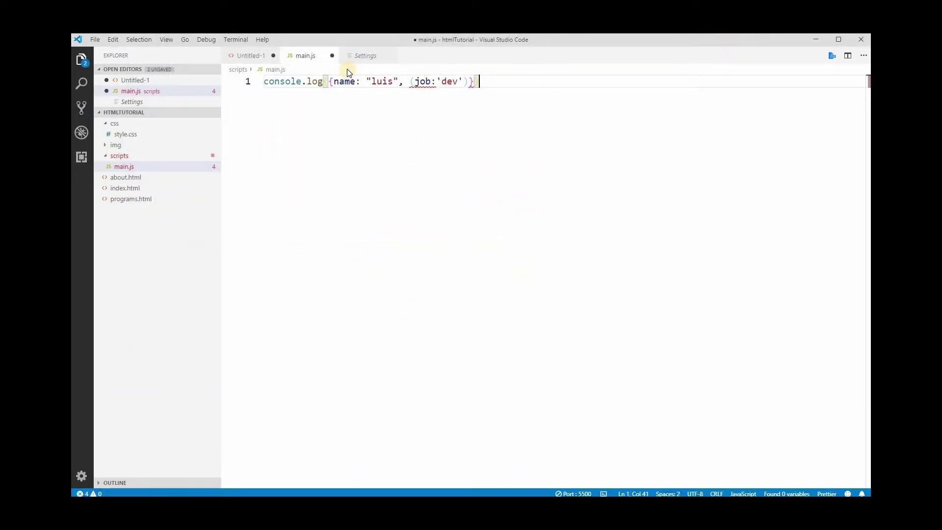
{"action": "left_click", "coordinate": [318, 58]}
{"action": "left_click", "coordinate": [552, 296]}
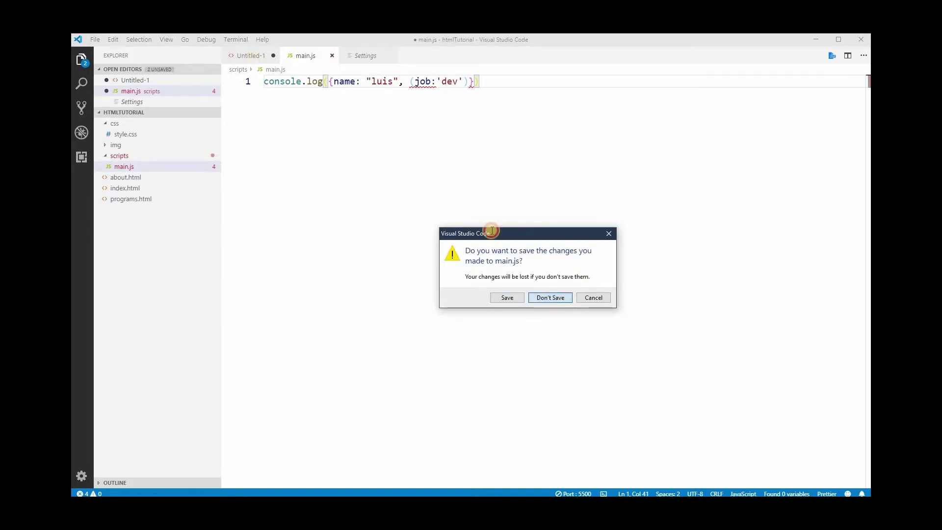
{"action": "left_click", "coordinate": [245, 57]}
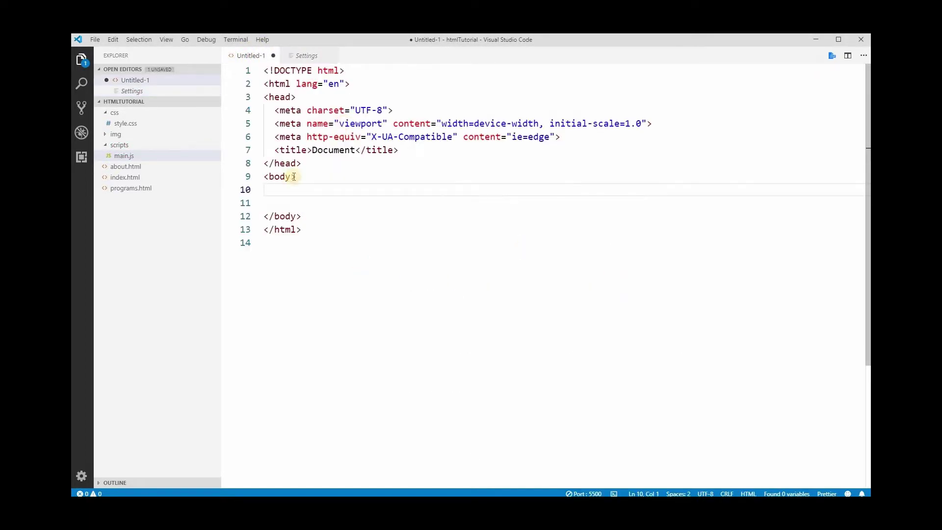
- Close the Settings page and review the details of the installed Bracket Pair Colorizer and colorize extensions
{"action": "left_click", "coordinate": [308, 57]}
{"action": "left_click", "coordinate": [81, 157]}
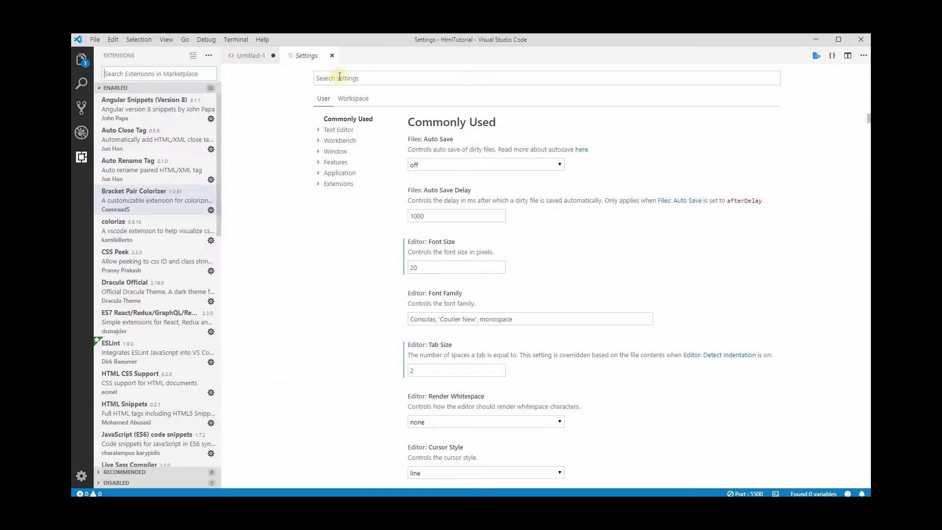
{"action": "left_click", "coordinate": [255, 56]}
{"action": "left_click", "coordinate": [308, 56]}
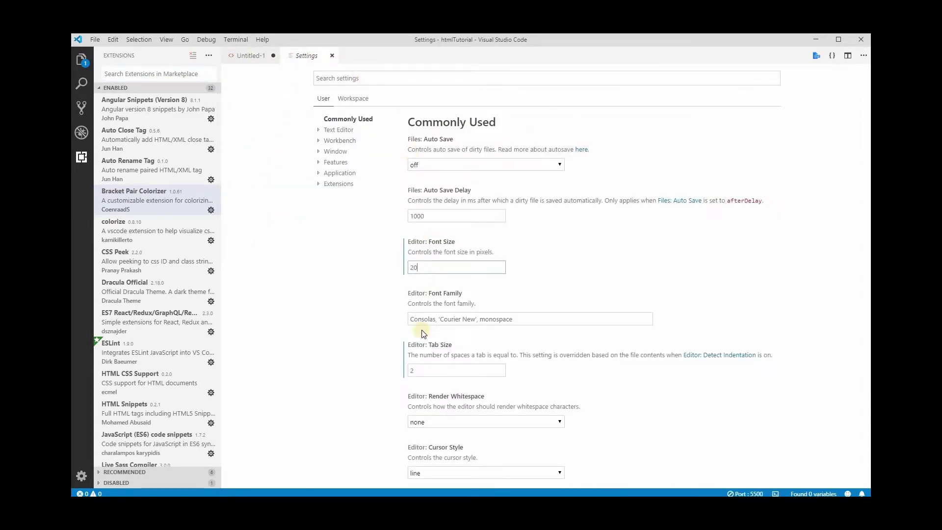
{"action": "left_click", "coordinate": [332, 56]}
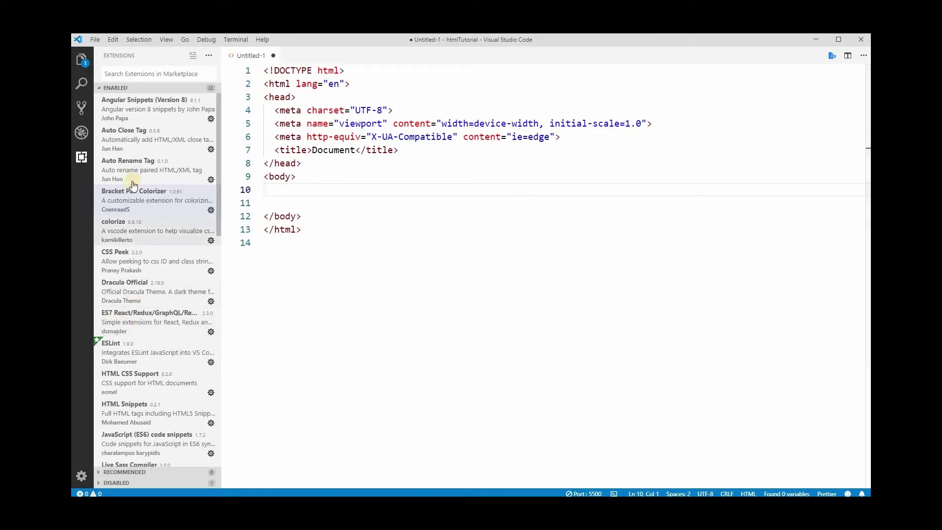
{"action": "left_click", "coordinate": [136, 202]}
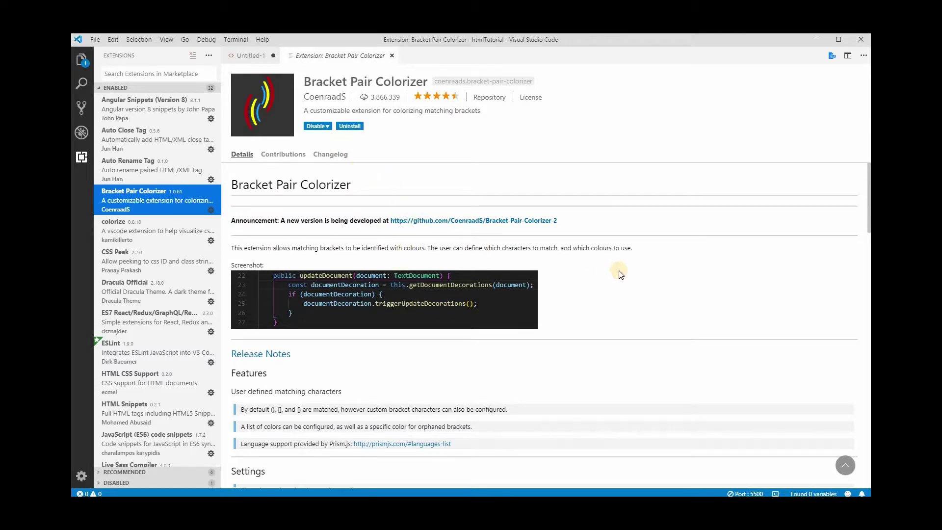
{"action": "left_click", "coordinate": [142, 231]}
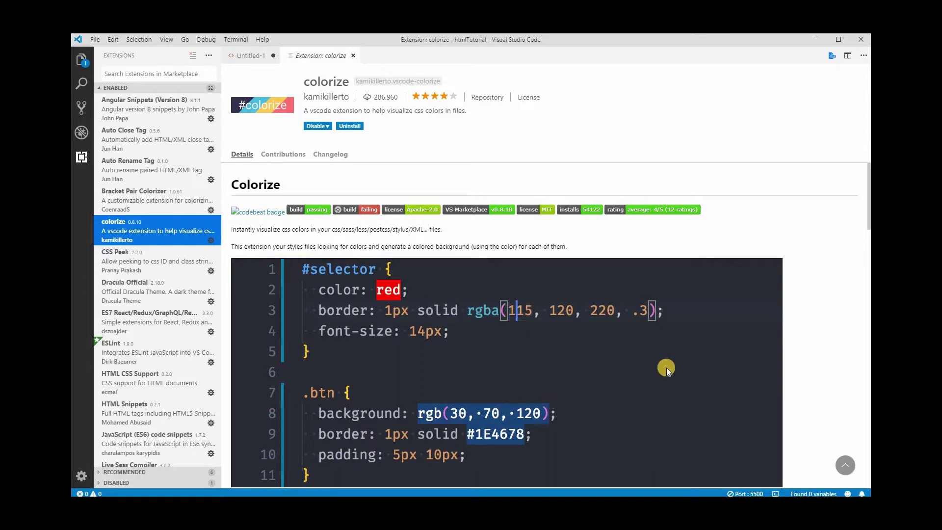
- Open style.css from the css folder and examine the highlighted color values in the ul#programs li and footer rules
{"action": "left_click", "coordinate": [257, 58]}
{"action": "key", "text": "ctrl+shift+e"}
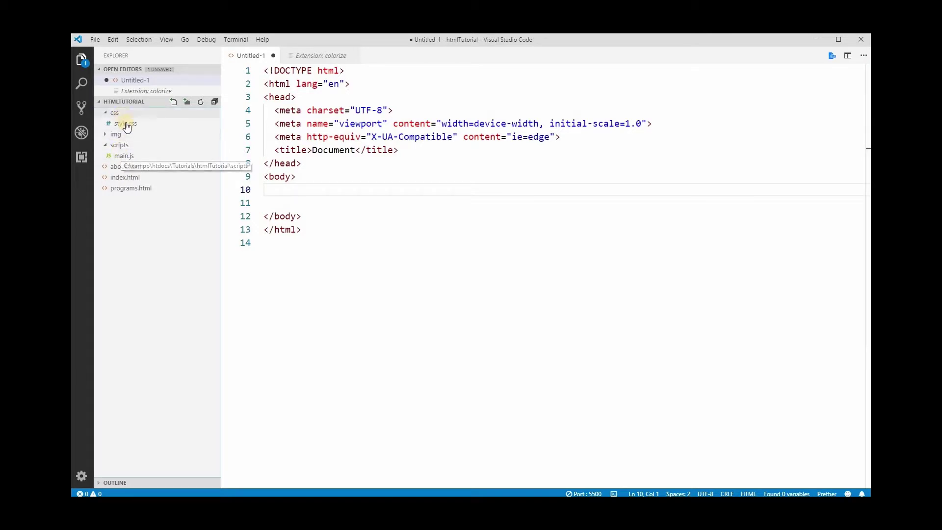
{"action": "left_click", "coordinate": [285, 189]}
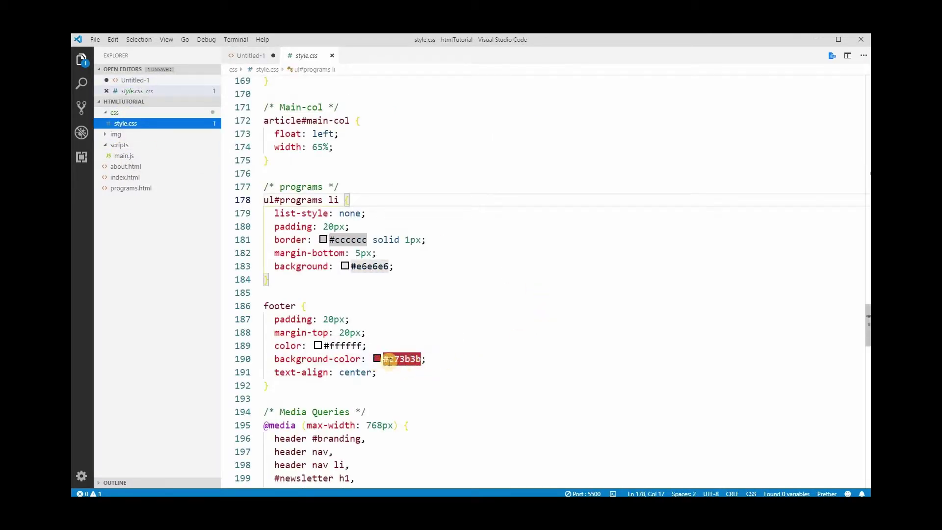
{"action": "mouse_move", "coordinate": [398, 360]}
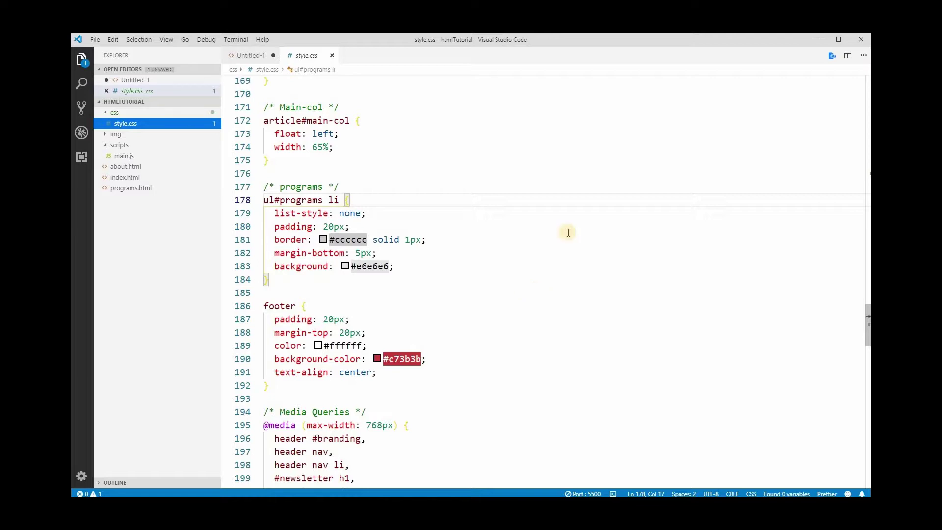
{"action": "mouse_move", "coordinate": [356, 347]}
{"action": "mouse_move", "coordinate": [335, 238]}
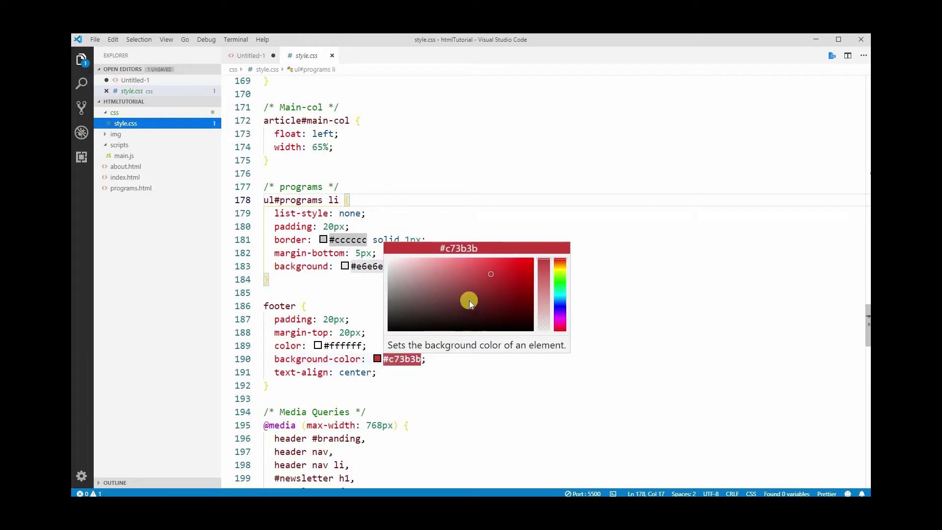
- Change the footer's background-color in style.css to the blue #5171a1 with the color picker
{"action": "left_click", "coordinate": [518, 300]}
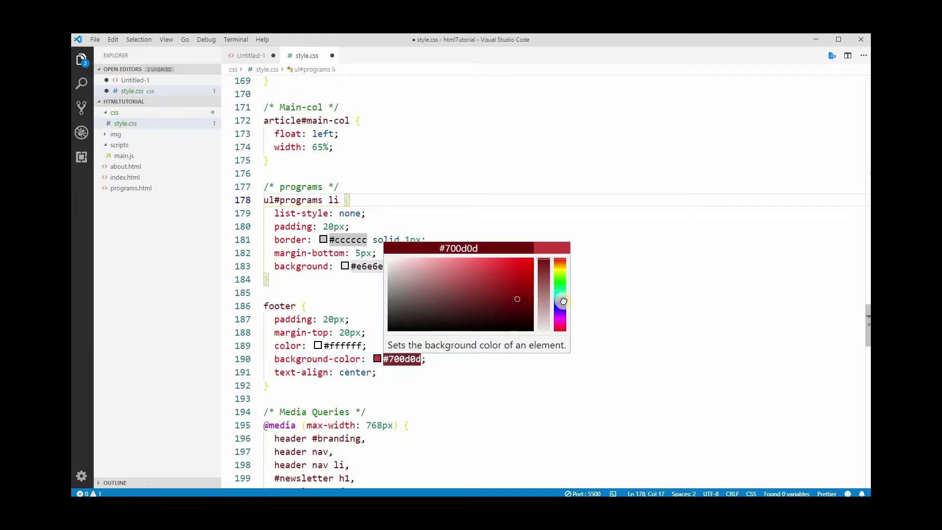
{"action": "left_click", "coordinate": [560, 300]}
{"action": "left_click", "coordinate": [461, 285]}
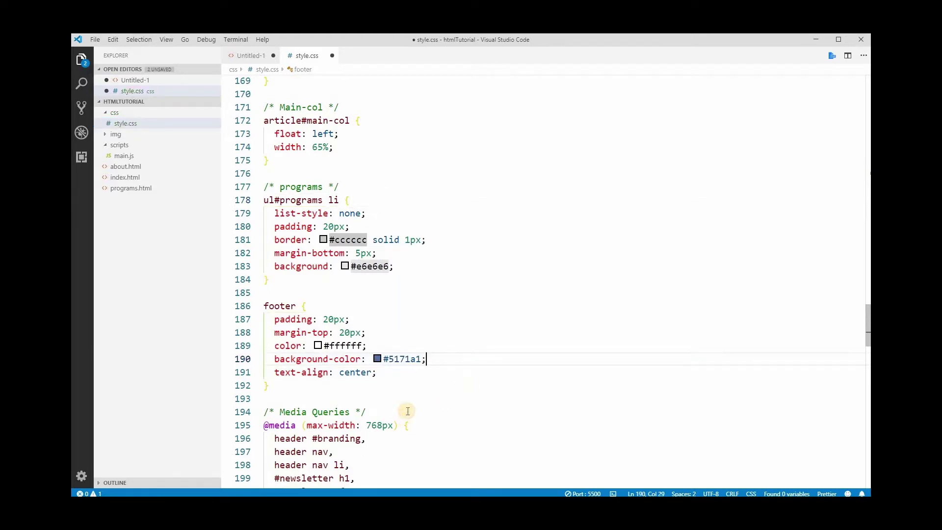
{"action": "left_click", "coordinate": [531, 405]}
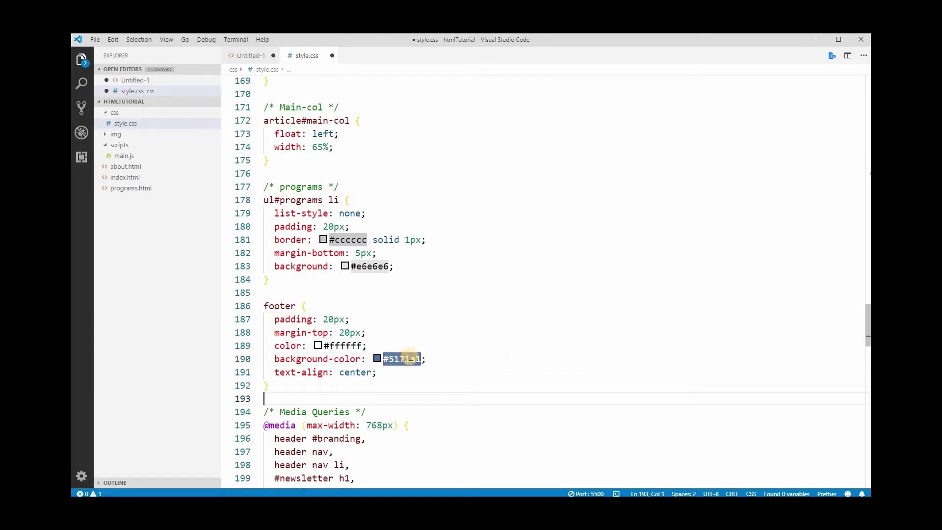
- Undo the footer background-color changes and save style.css
{"action": "mouse_move", "coordinate": [410, 358]}
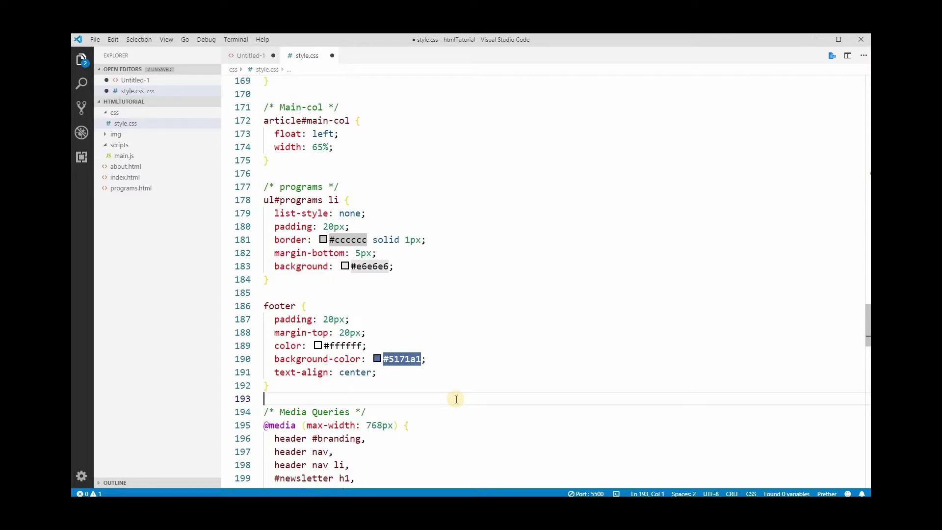
{"action": "key", "text": "ctrl+z"}
{"action": "key", "text": "ctrl+z"}
{"action": "key", "text": "ctrl+z"}
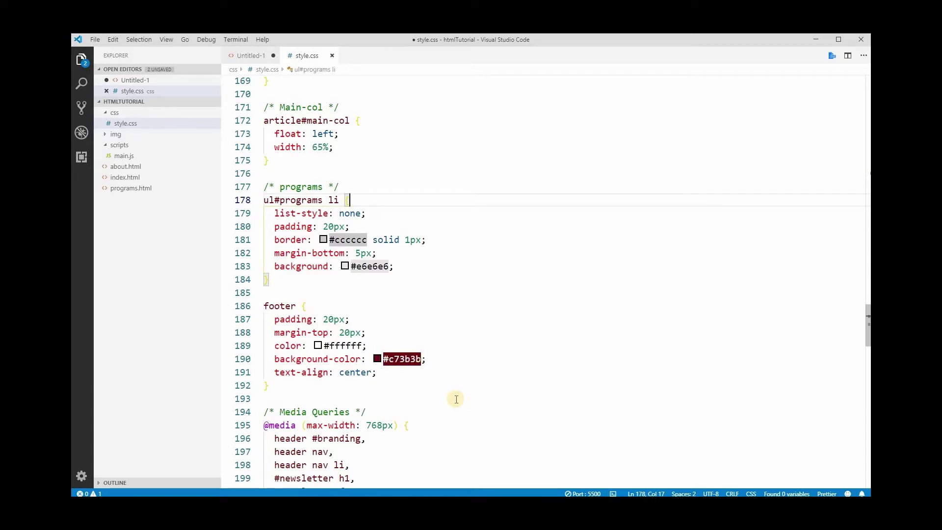
{"action": "key", "text": "ctrl+s"}
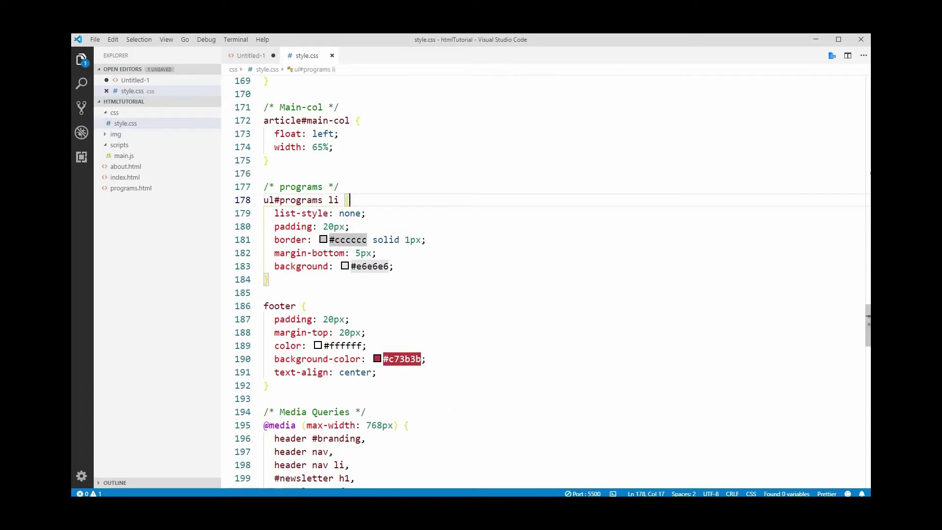
- Review the details of the colorize and CSS Peek extensions, then return to style.css
{"action": "left_click", "coordinate": [81, 157]}
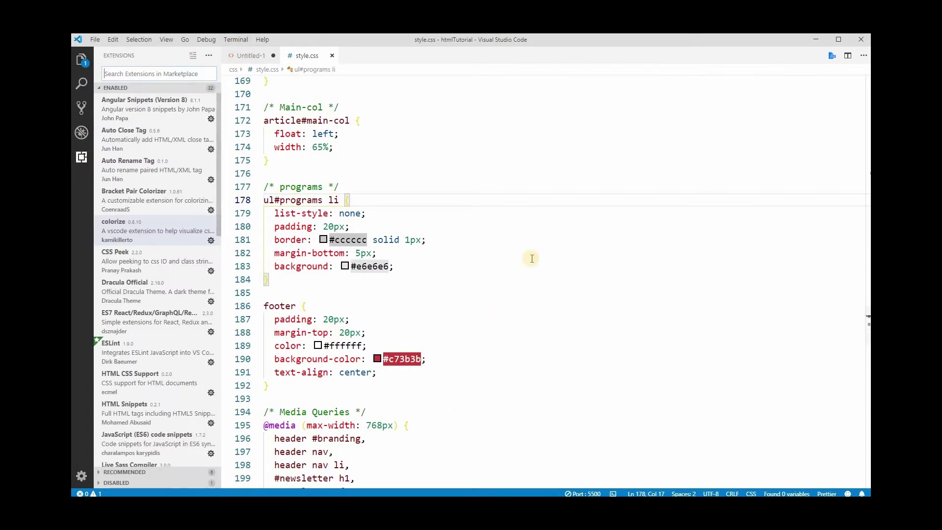
{"action": "left_click", "coordinate": [152, 229]}
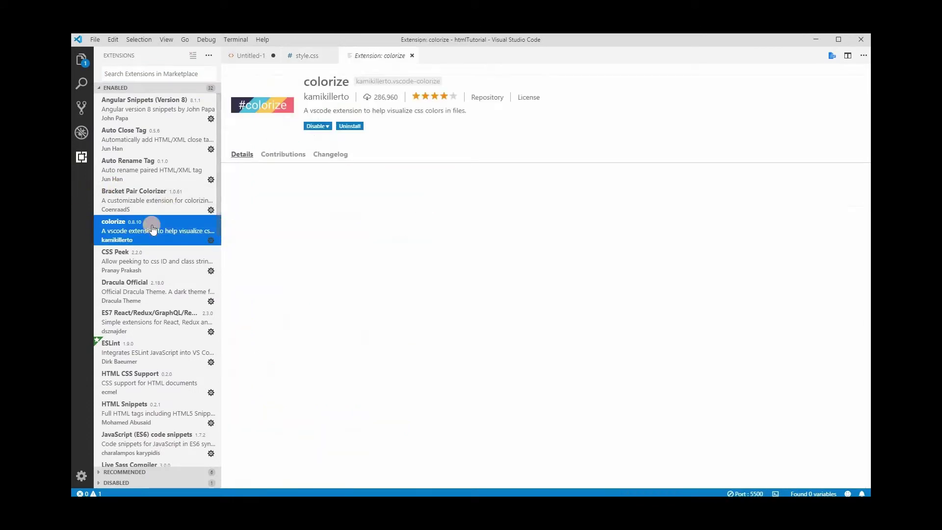
{"action": "left_click", "coordinate": [139, 263]}
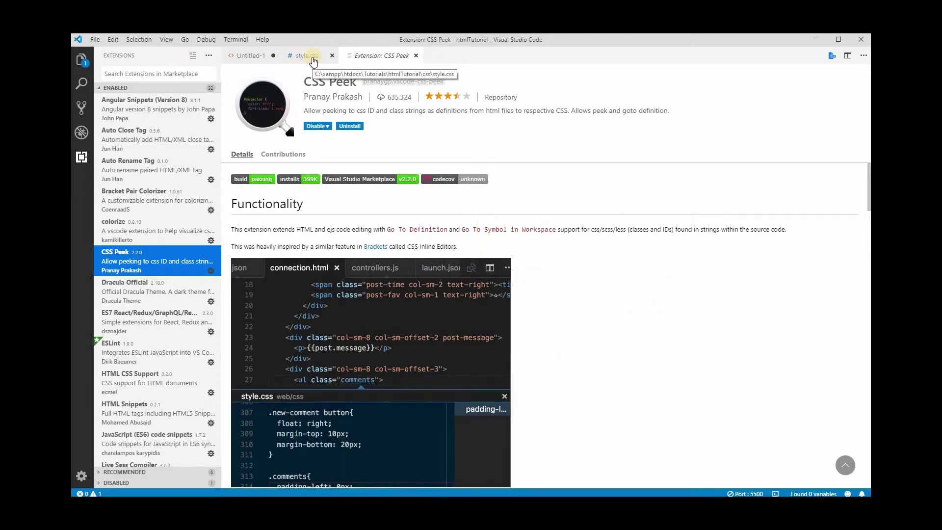
{"action": "left_click", "coordinate": [314, 57]}
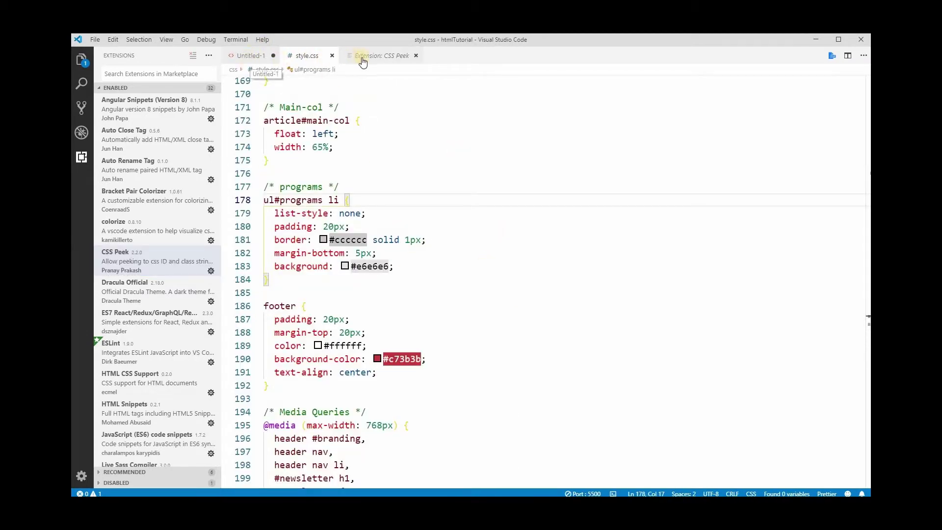
- Insert an empty ul element on line 10 inside the body of Untitled-1 using the Emmet abbreviation ul
{"action": "left_click", "coordinate": [262, 52]}
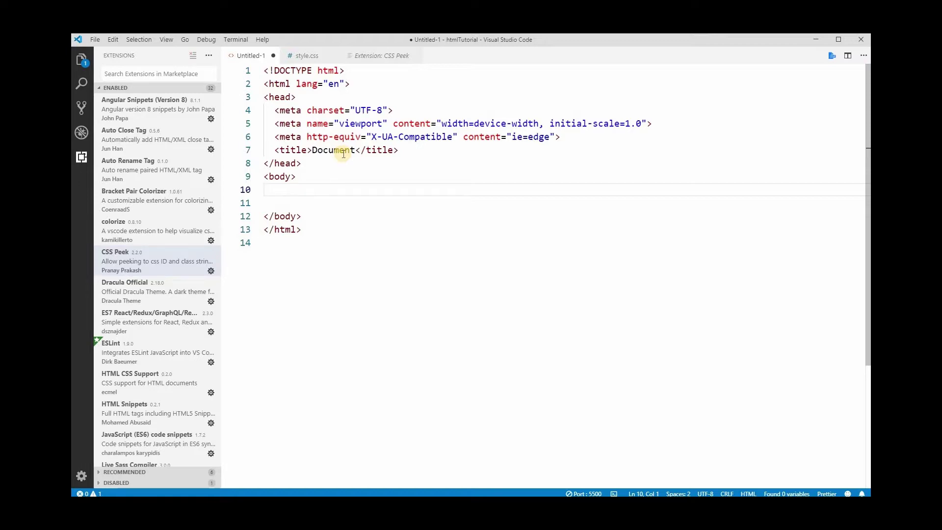
{"action": "type", "text": "UL"}
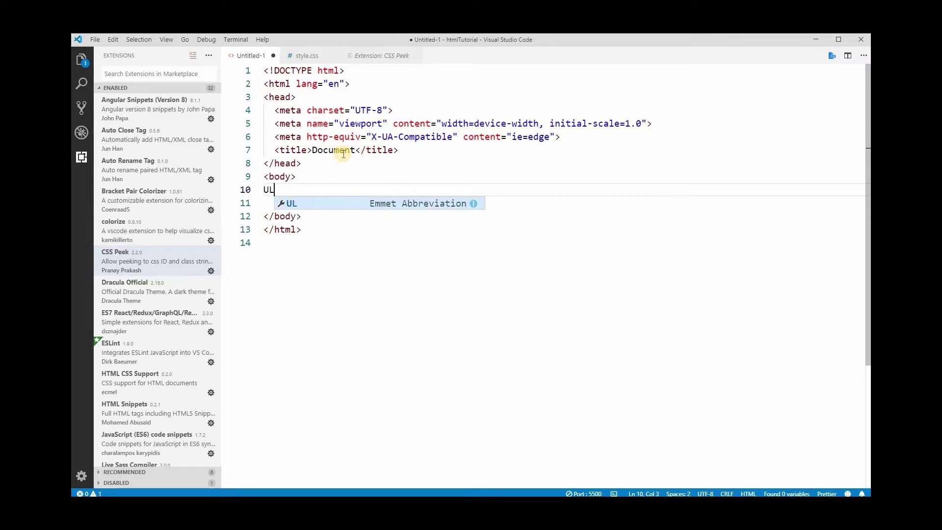
{"action": "key", "text": "BackSpace"}
{"action": "key", "text": "BackSpace"}
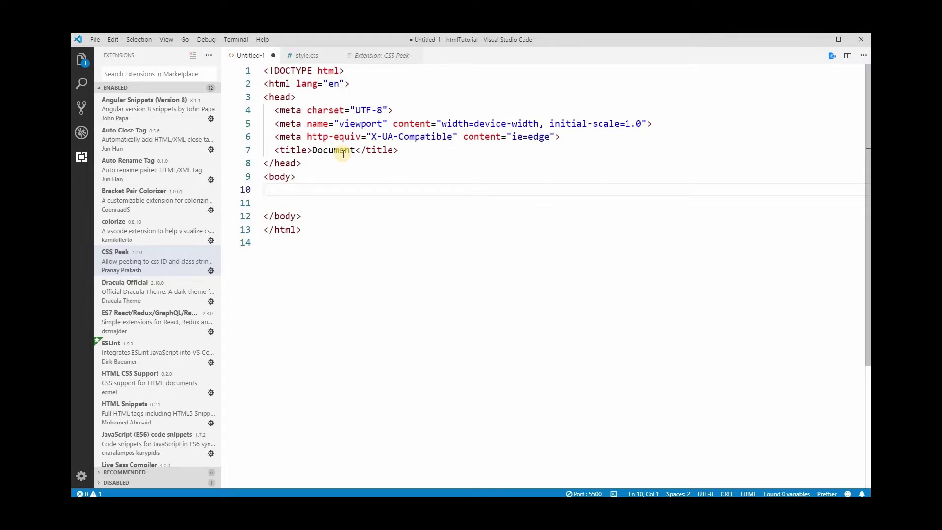
{"action": "type", "text": "ul"}
{"action": "key", "text": "Tab"}
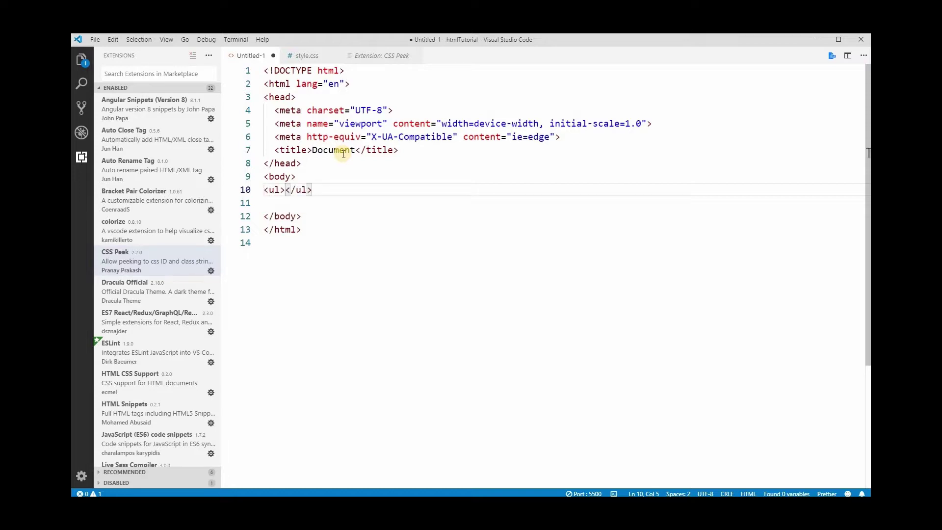
- Add a class attribute to the ul on line 10 and enter n to list matching class suggestions
{"action": "key", "text": "Left"}
{"action": "type", "text": "class"}
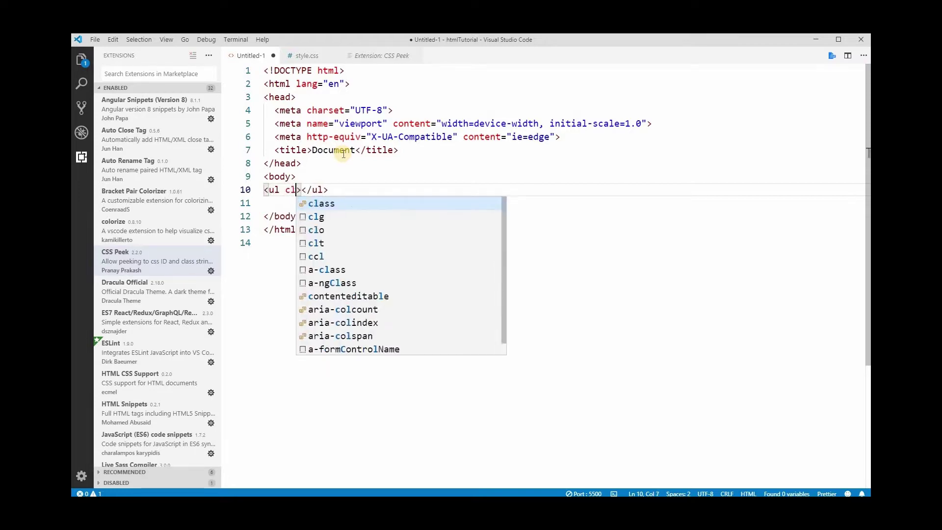
{"action": "key", "text": "Return"}
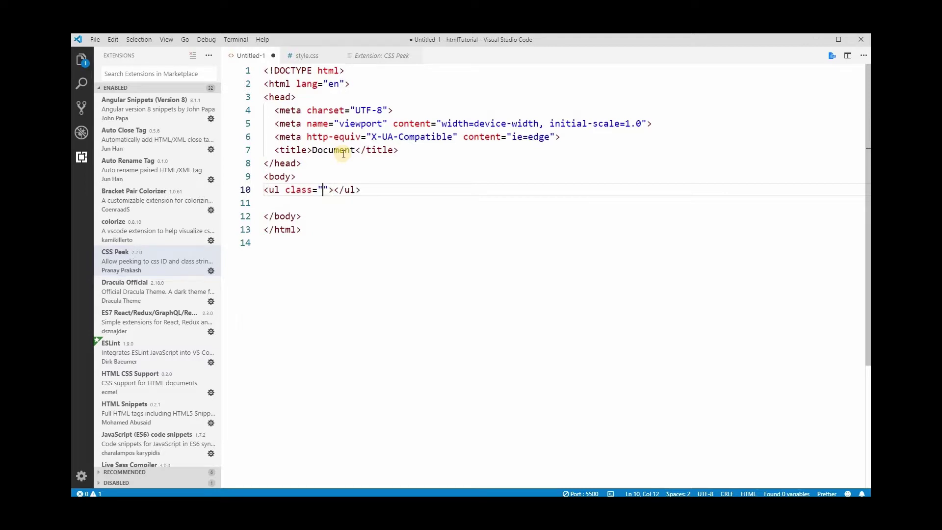
{"action": "type", "text": "n"}
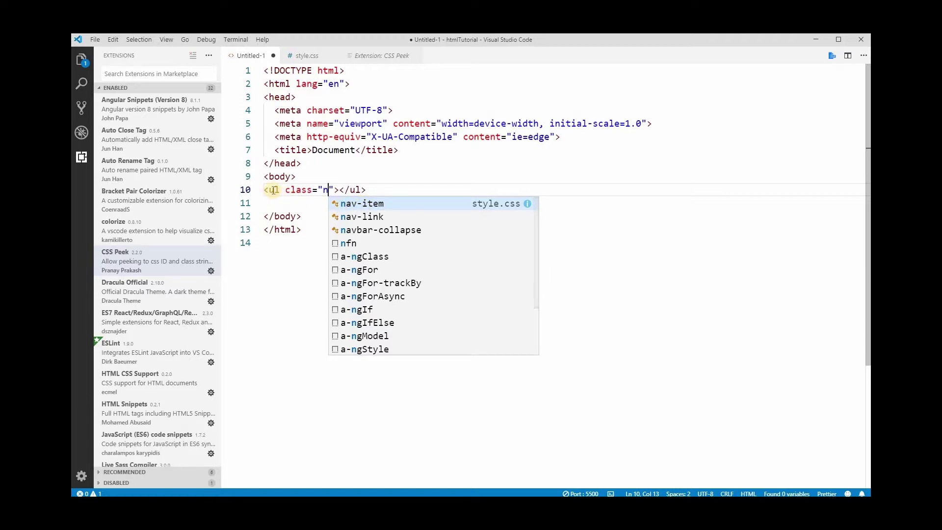
{"action": "mouse_move", "coordinate": [276, 190]}
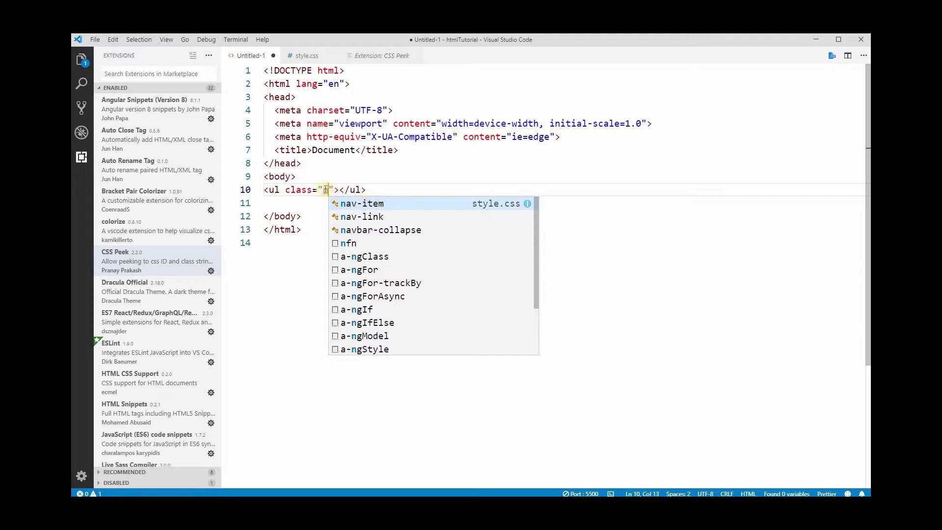
- Try other prefixes such as te in the ul's class value, leaving h to list matching classes from style.css
{"action": "key", "text": "BackSpace"}
{"action": "key", "text": "Escape"}
{"action": "type", "text": "wh"}
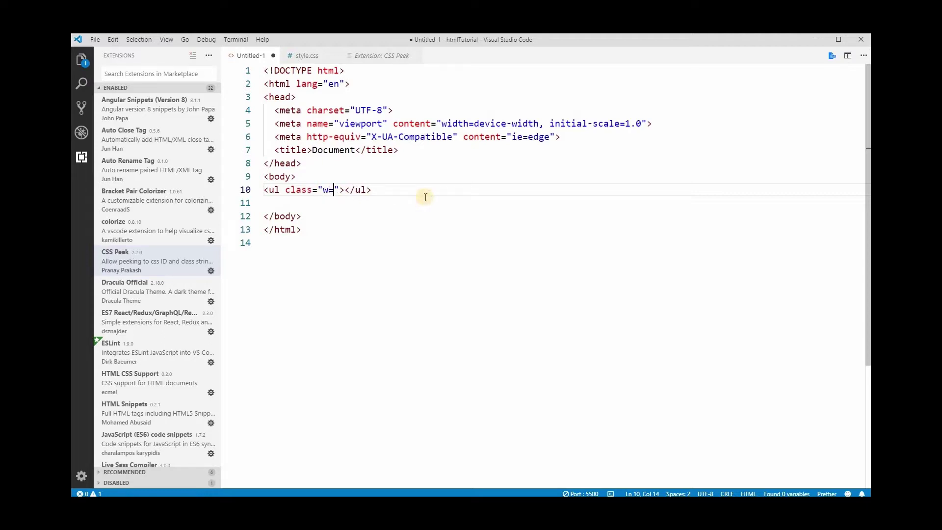
{"action": "key", "text": "BackSpace"}
{"action": "type", "text": "hit"}
{"action": "key", "text": "BackSpace"}
{"action": "key", "text": "BackSpace"}
{"action": "key", "text": "BackSpace"}
{"action": "key", "text": "BackSpace"}
{"action": "type", "text": "te"}
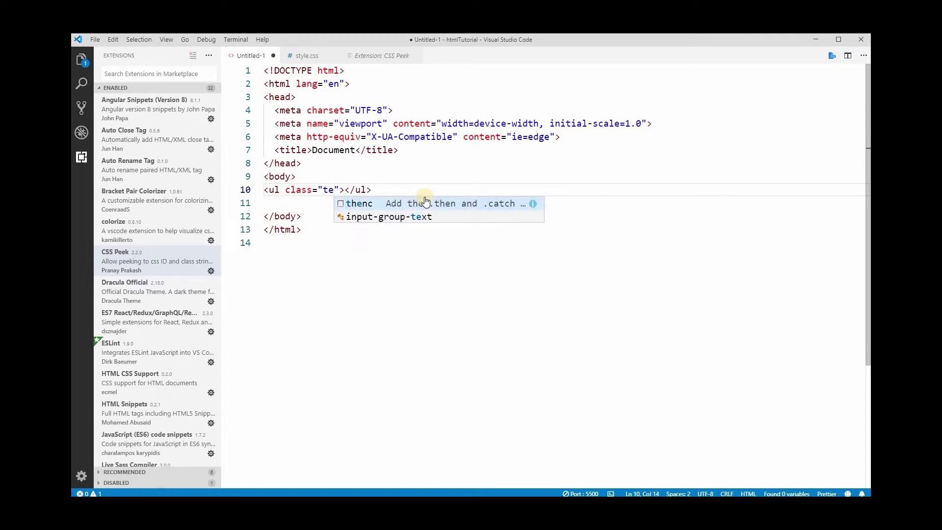
{"action": "key", "text": "BackSpace"}
{"action": "key", "text": "BackSpace"}
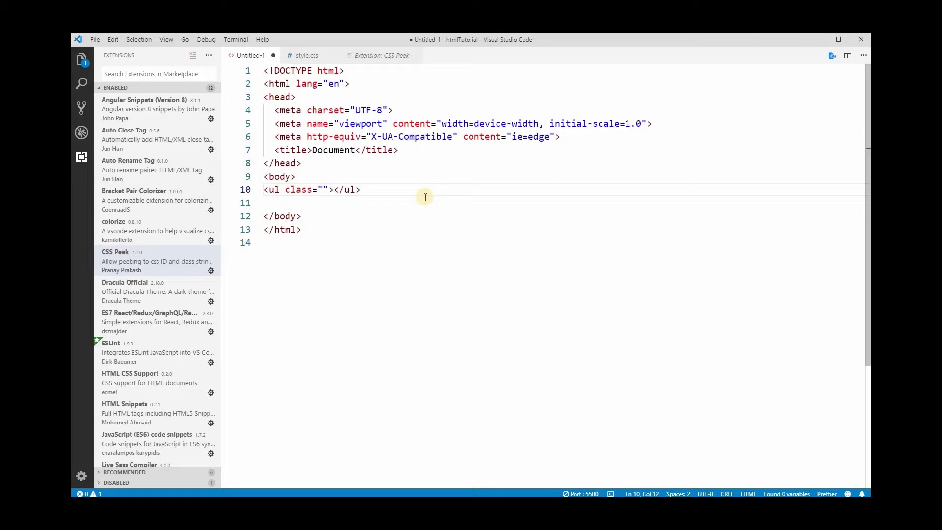
{"action": "type", "text": "h"}
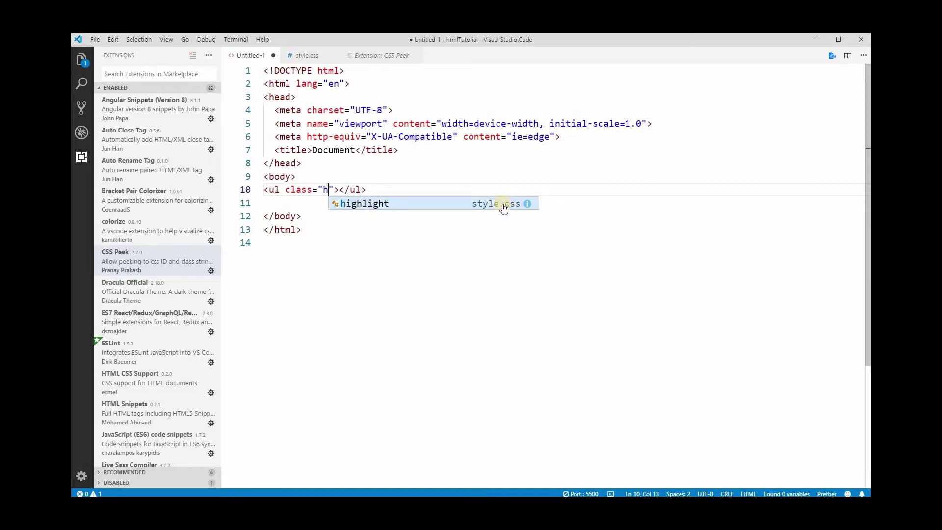
- Look through the selectors in style.css and return to Untitled-1
{"action": "left_click", "coordinate": [307, 56]}
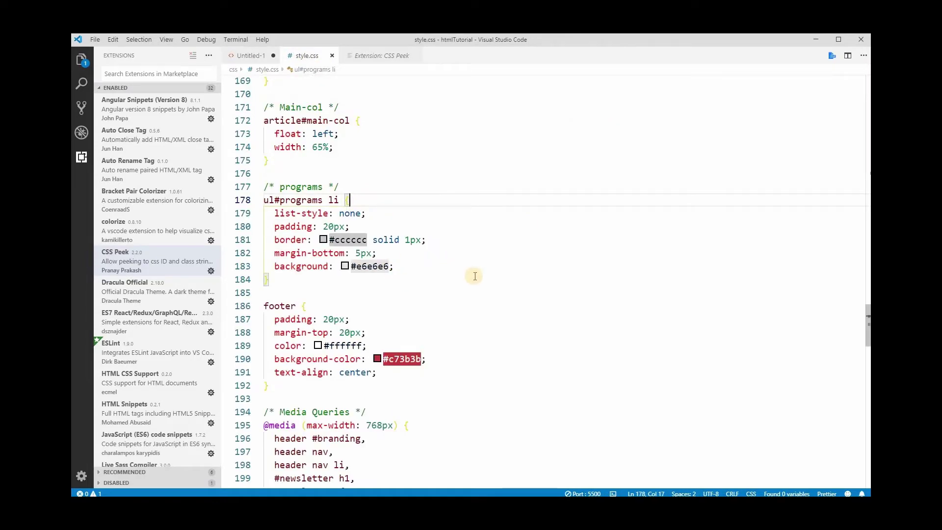
{"action": "scroll", "coordinate": [469, 261], "scroll_direction": "down", "scroll_amount": 4}
{"action": "scroll", "coordinate": [469, 261], "scroll_direction": "down", "scroll_amount": 16}
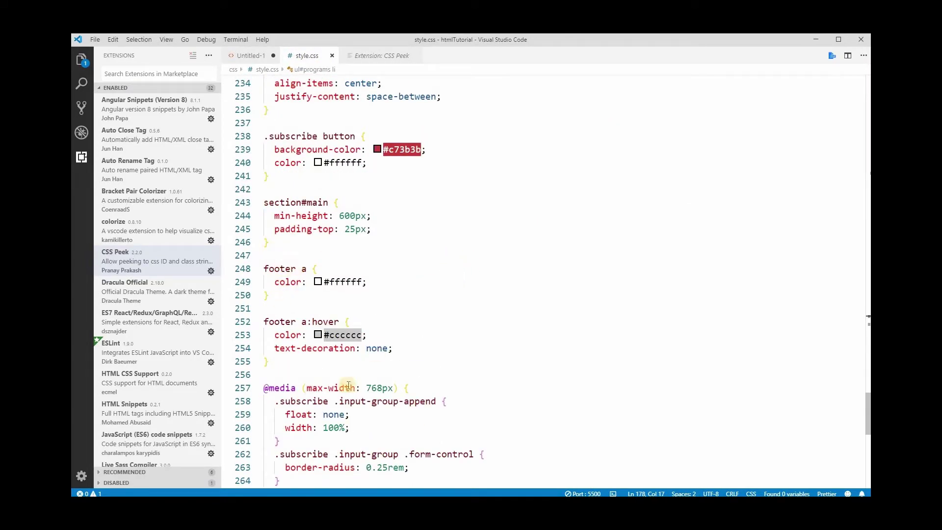
{"action": "scroll", "coordinate": [354, 384], "scroll_direction": "down", "scroll_amount": 8}
{"action": "scroll", "coordinate": [359, 381], "scroll_direction": "up", "scroll_amount": 20}
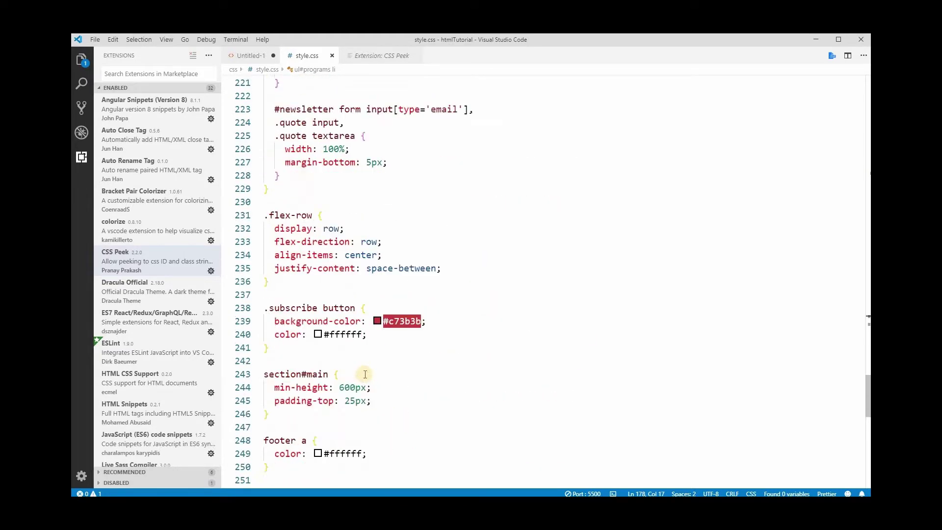
{"action": "scroll", "coordinate": [368, 369], "scroll_direction": "up", "scroll_amount": 4}
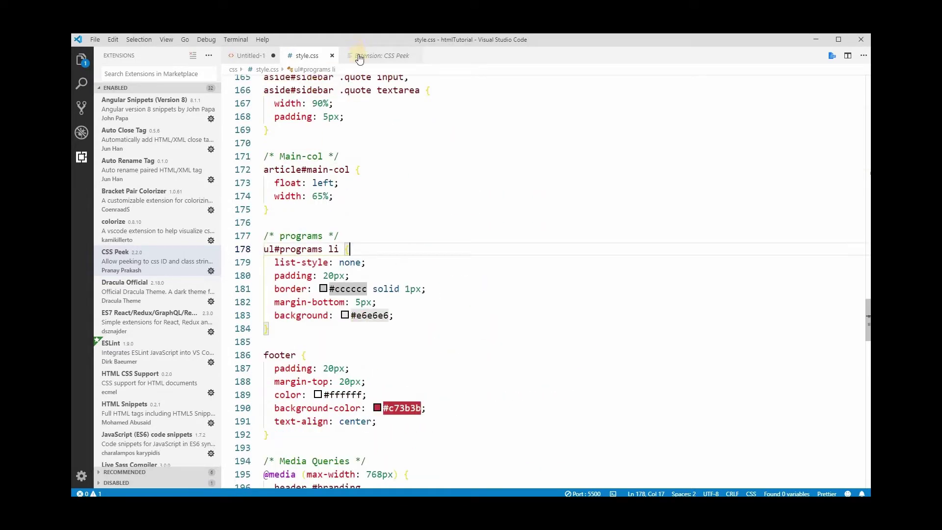
{"action": "left_click", "coordinate": [245, 56]}
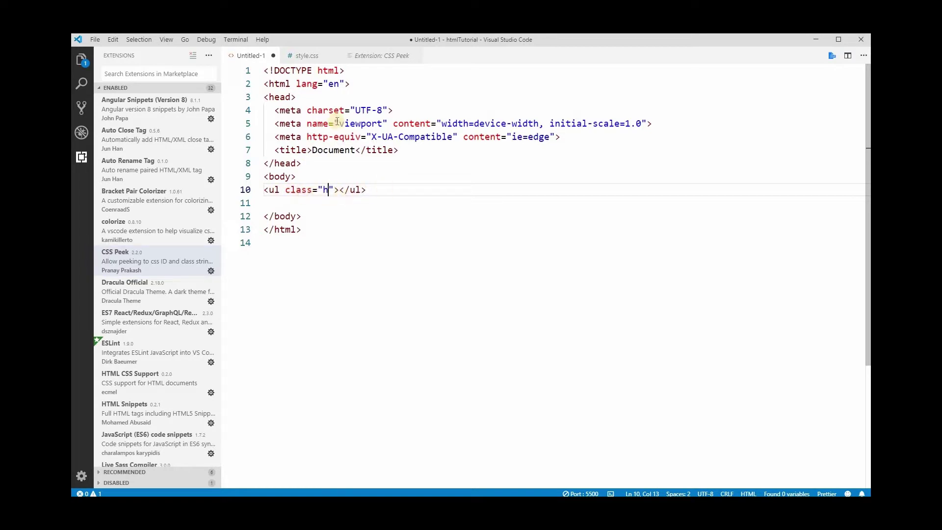
- Review the details of the HTML CSS Support extension from the installed extensions
{"action": "left_click", "coordinate": [82, 157]}
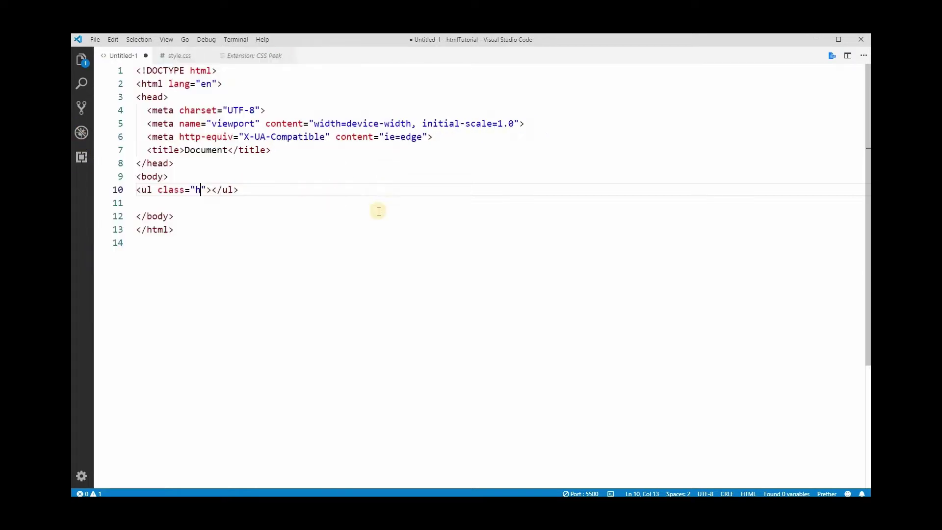
{"action": "left_click", "coordinate": [83, 158]}
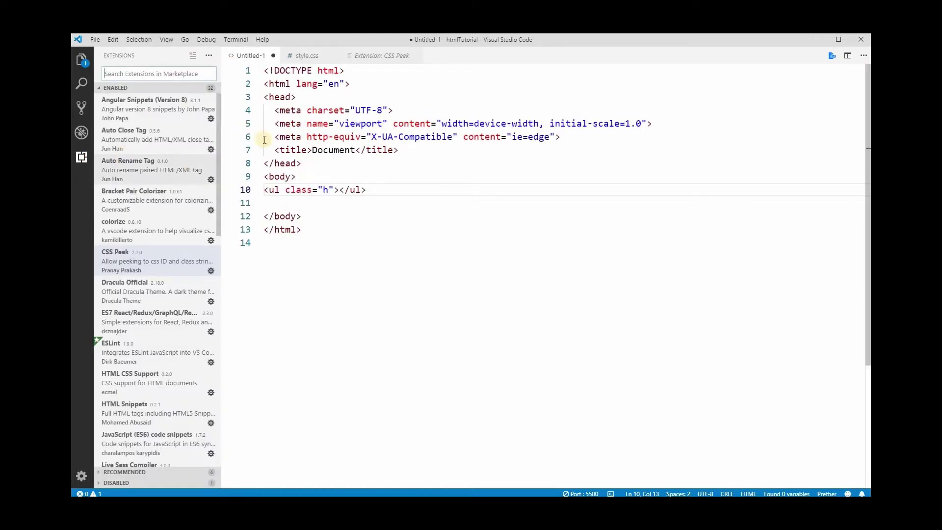
{"action": "left_click", "coordinate": [378, 55]}
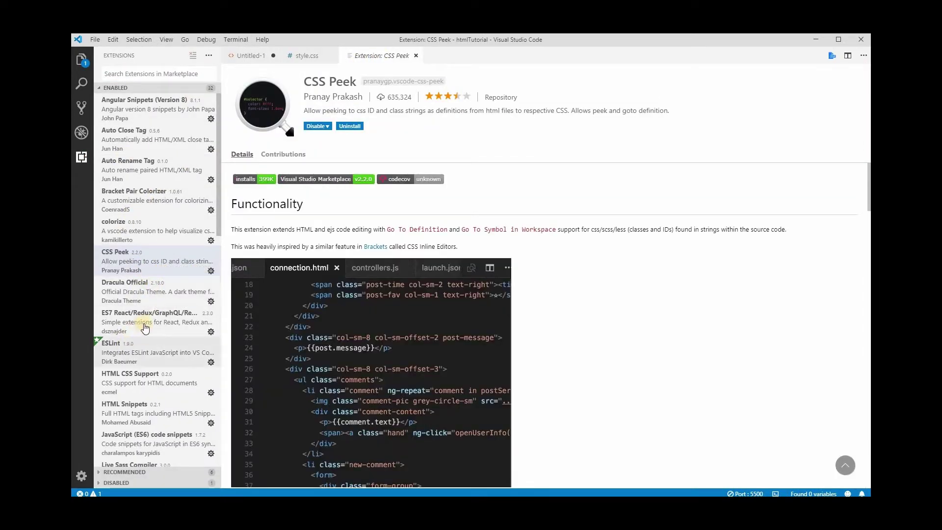
{"action": "scroll", "coordinate": [142, 328], "scroll_direction": "down", "scroll_amount": 1}
{"action": "scroll", "coordinate": [141, 333], "scroll_direction": "down", "scroll_amount": 1}
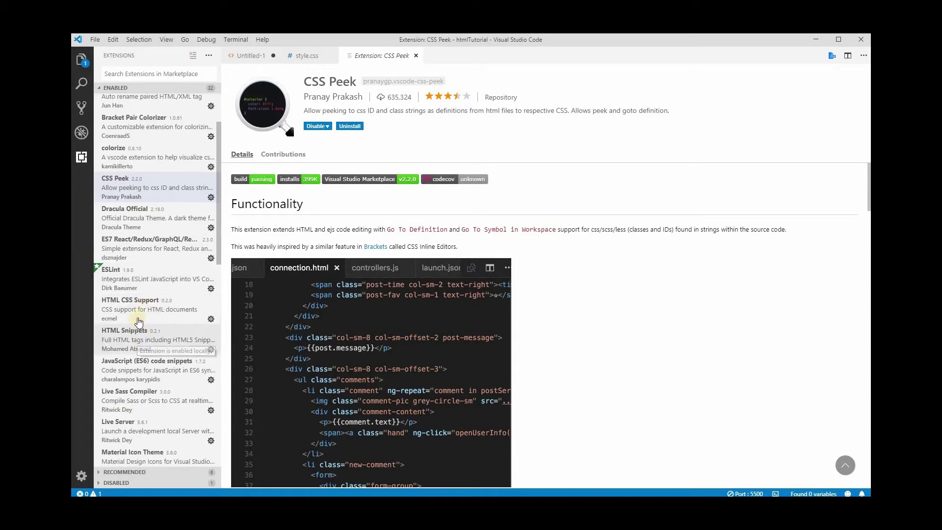
{"action": "left_click", "coordinate": [147, 309]}
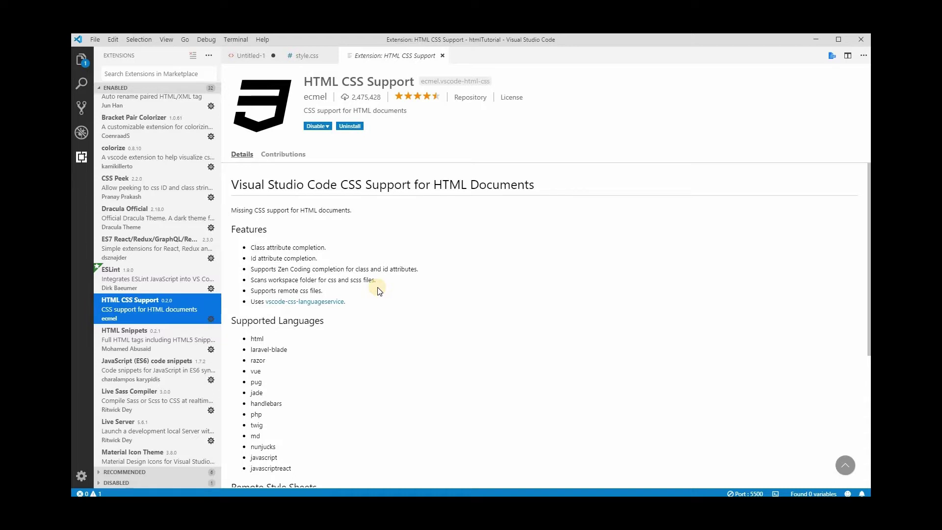
- Review the details of the HTML Snippets, JavaScript (ES6) code snippets and Live Sass Compiler extensions
{"action": "left_click", "coordinate": [132, 343]}
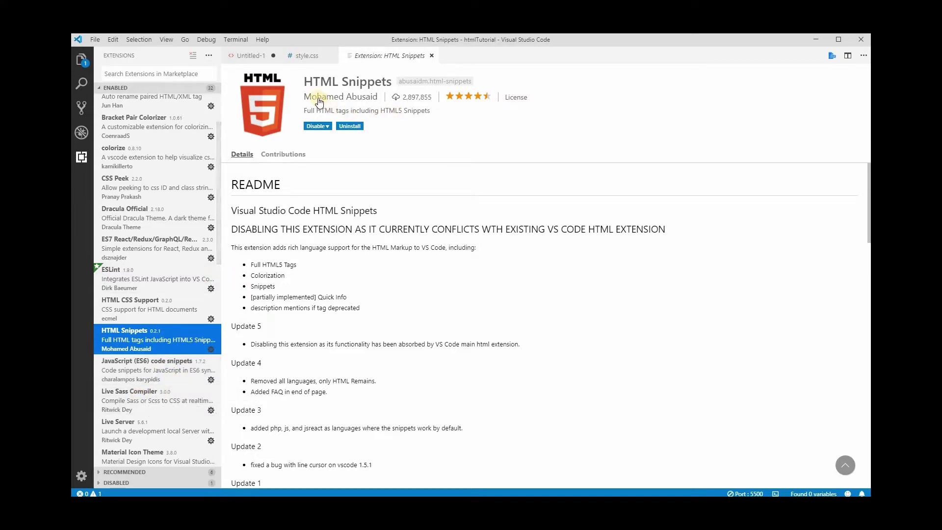
{"action": "left_click", "coordinate": [144, 374]}
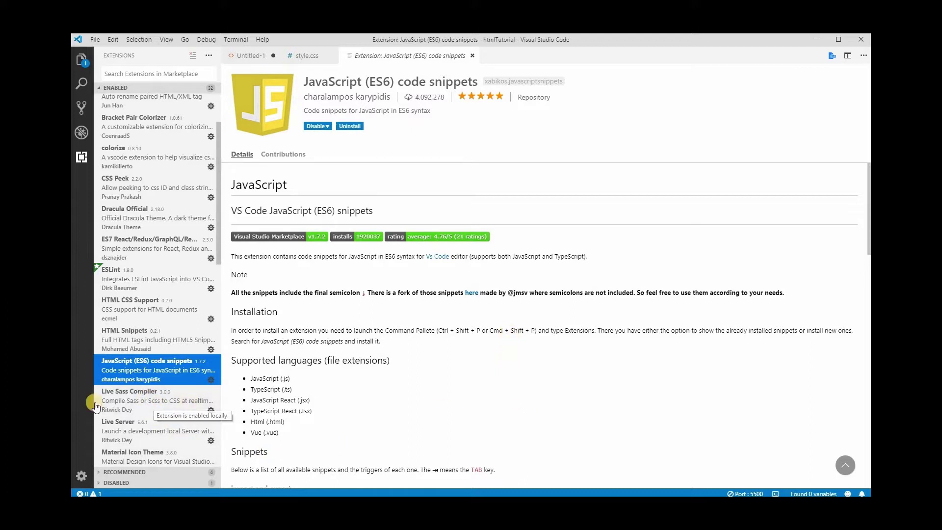
{"action": "left_click", "coordinate": [164, 405]}
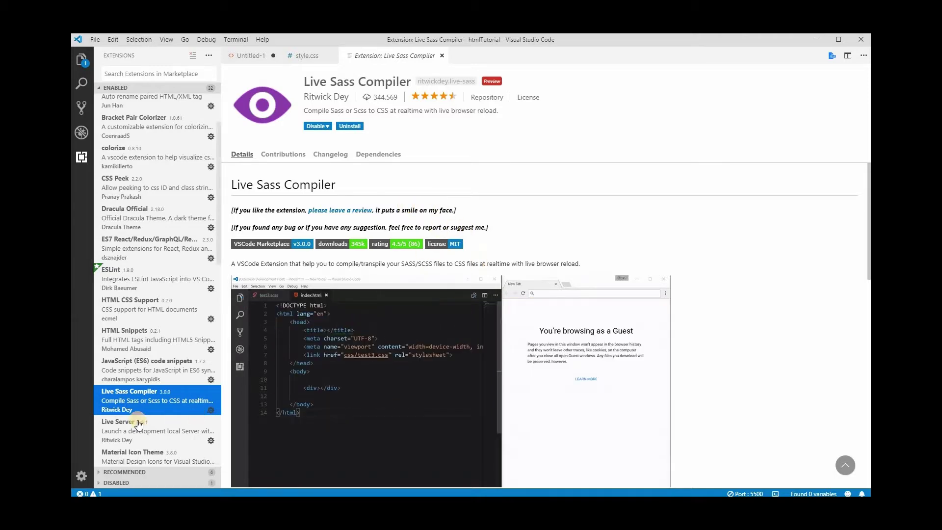
- Open the Live Server extension's details and read how to start and stop the server
{"action": "left_click", "coordinate": [151, 430]}
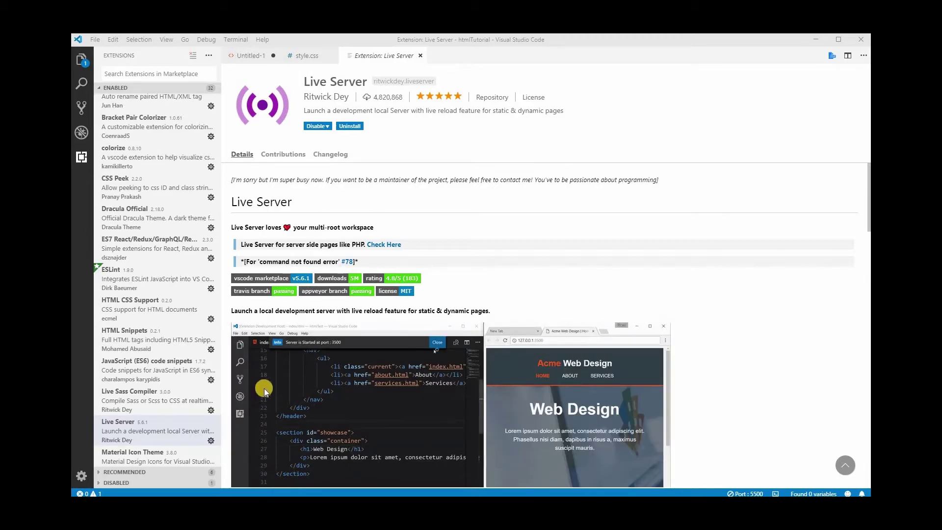
{"action": "scroll", "coordinate": [285, 382], "scroll_direction": "down", "scroll_amount": 3}
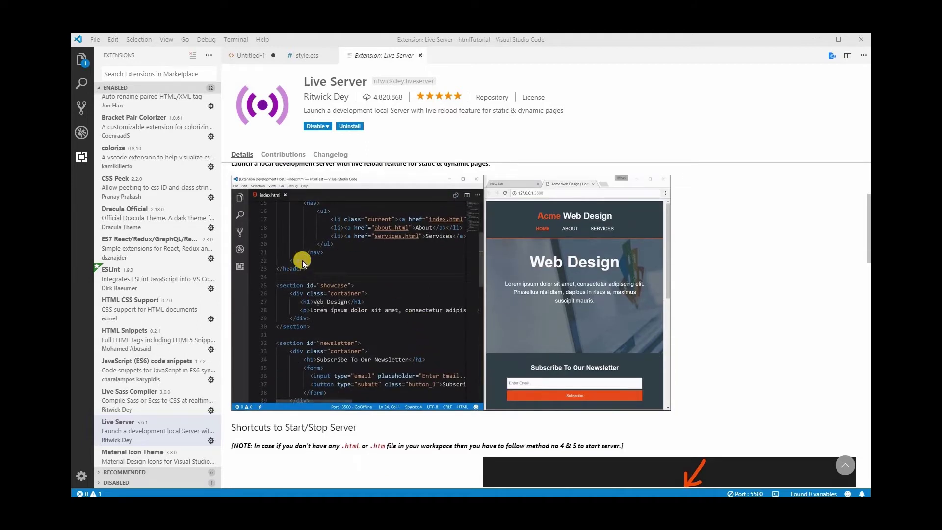
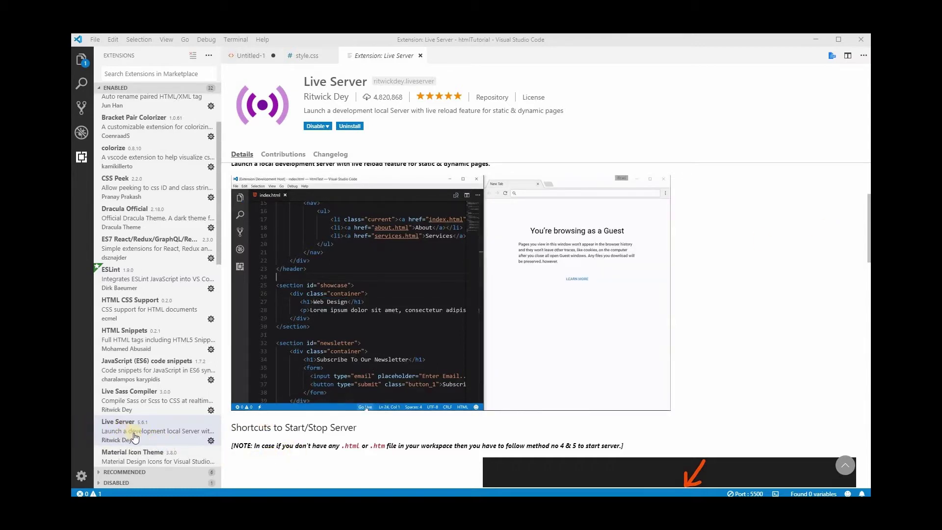
{"action": "scroll", "coordinate": [612, 466], "scroll_direction": "down", "scroll_amount": 2}
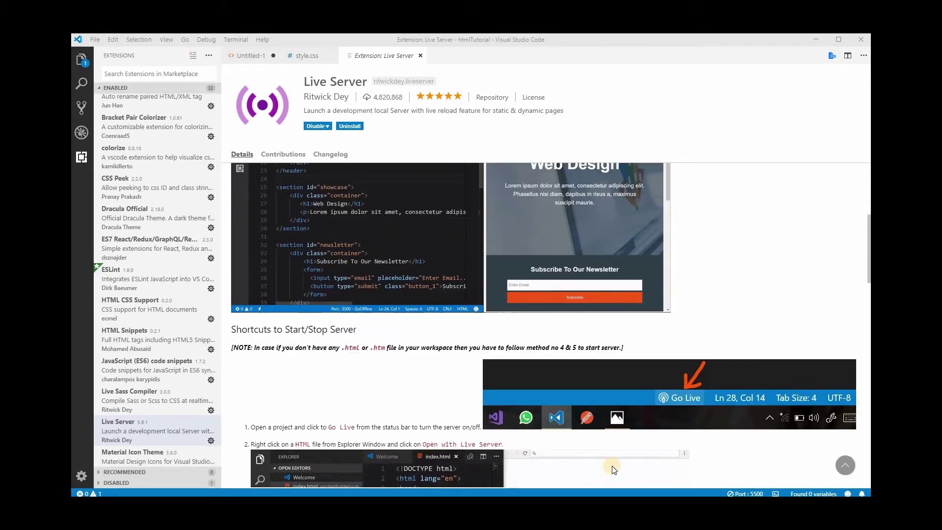
{"action": "scroll", "coordinate": [612, 467], "scroll_direction": "up", "scroll_amount": 2}
{"action": "scroll", "coordinate": [611, 466], "scroll_direction": "down", "scroll_amount": 3}
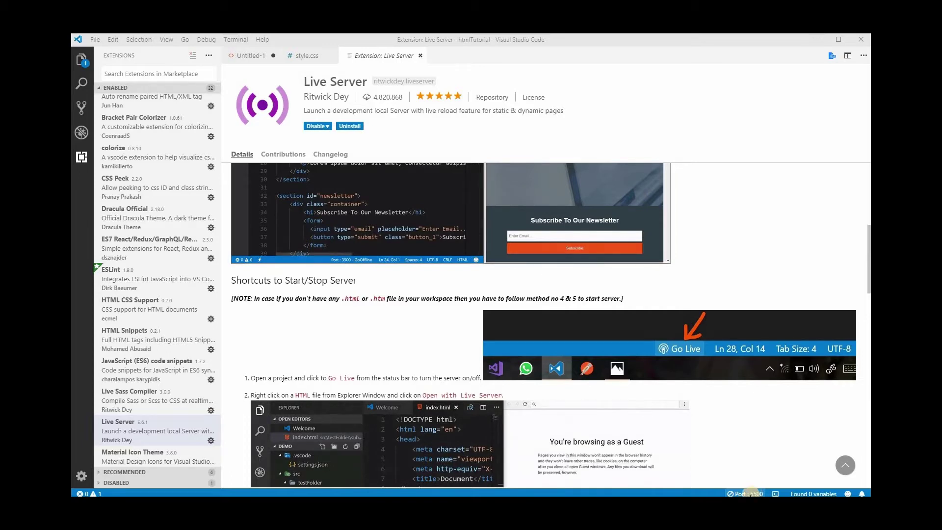
- Return to Untitled-1 and show the HTMLTUTORIAL project files with the scripts folder expanded
{"action": "left_click", "coordinate": [250, 56]}
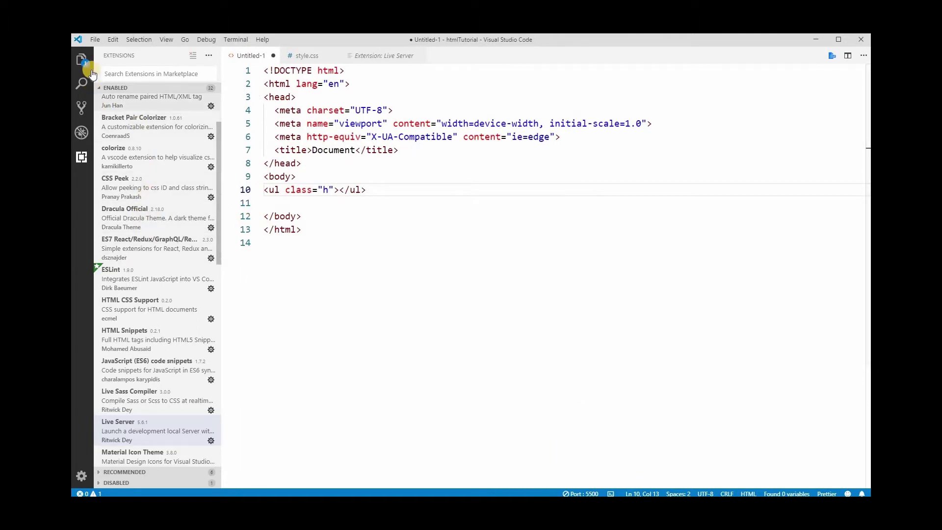
{"action": "key", "text": "ctrl+shift+e"}
{"action": "left_click", "coordinate": [126, 155]}
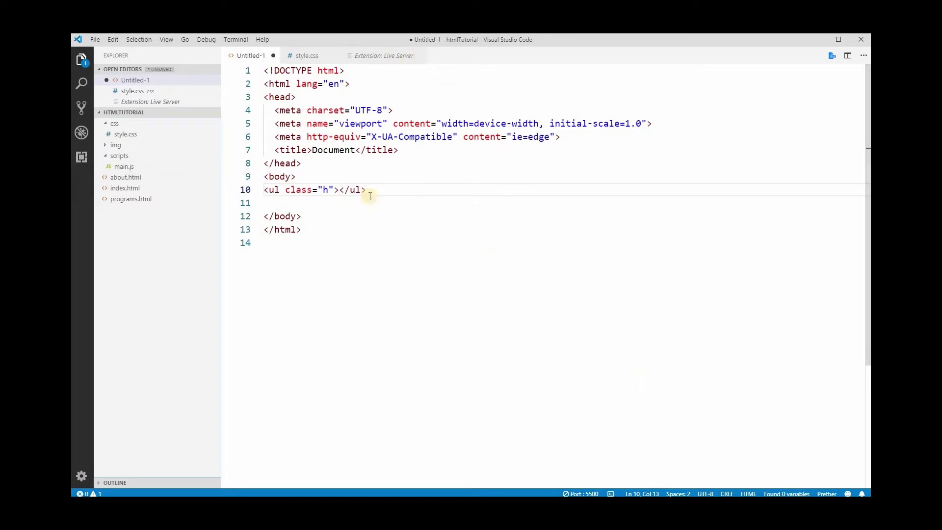
- Switch to the browser showing the Fitness & Lifestyle page at 127.0.0.1:5500 and move its window fully into view
{"action": "key", "text": "alt+Tab"}
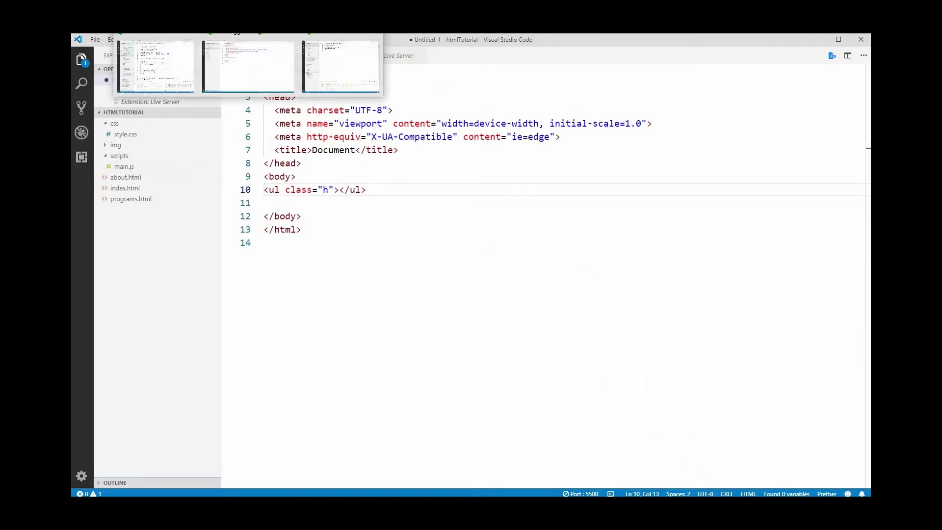
{"action": "key", "text": "alt+Tab"}
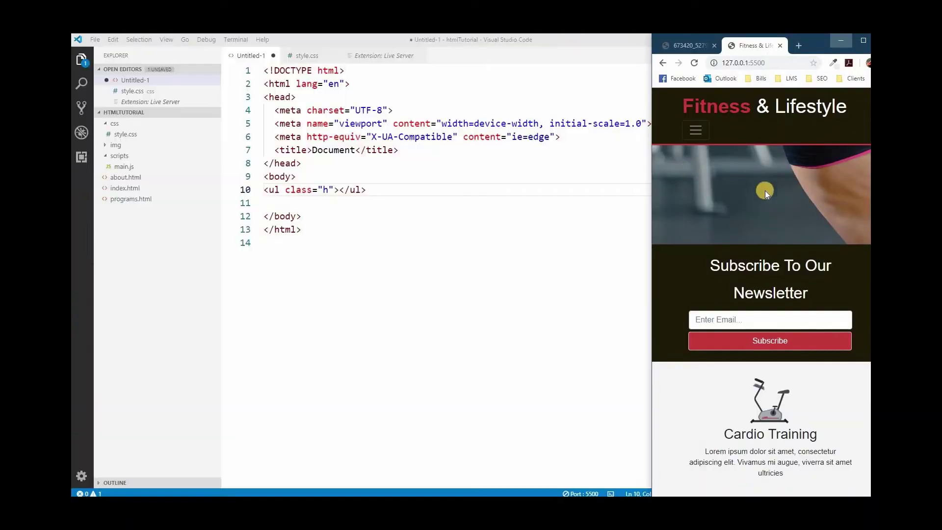
{"action": "left_click_drag", "start_coordinate": [754, 49], "coordinate": [703, 49]}
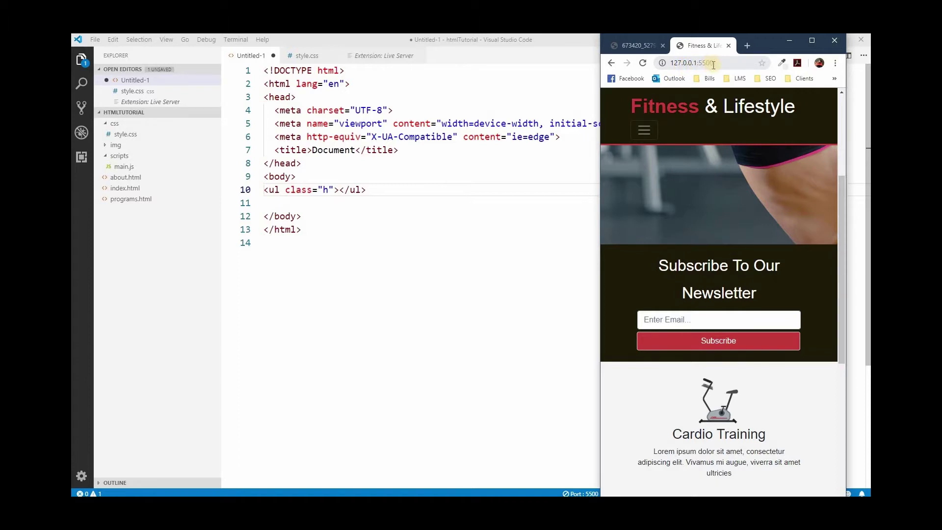
- Narrow the code editor window and shift the browser window so both sit side by side without overlapping
{"action": "left_click", "coordinate": [545, 415]}
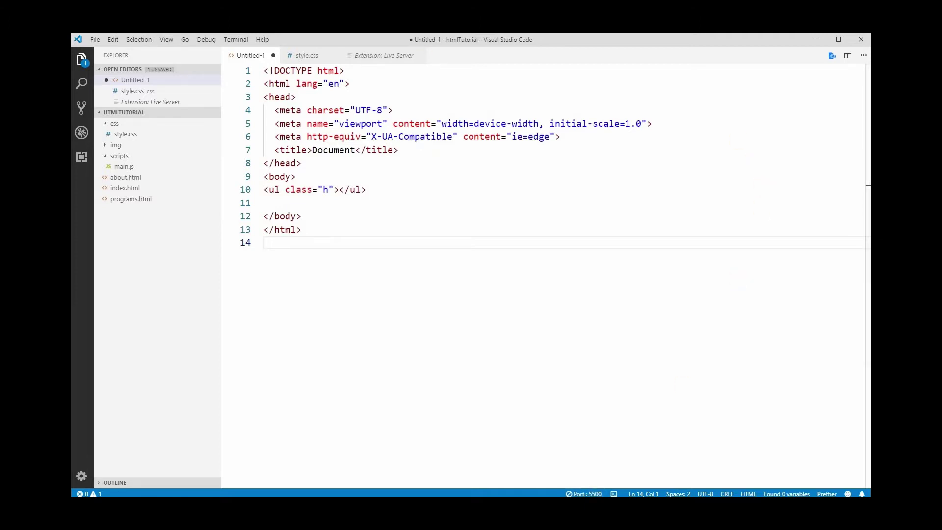
{"action": "key", "text": "alt+Tab"}
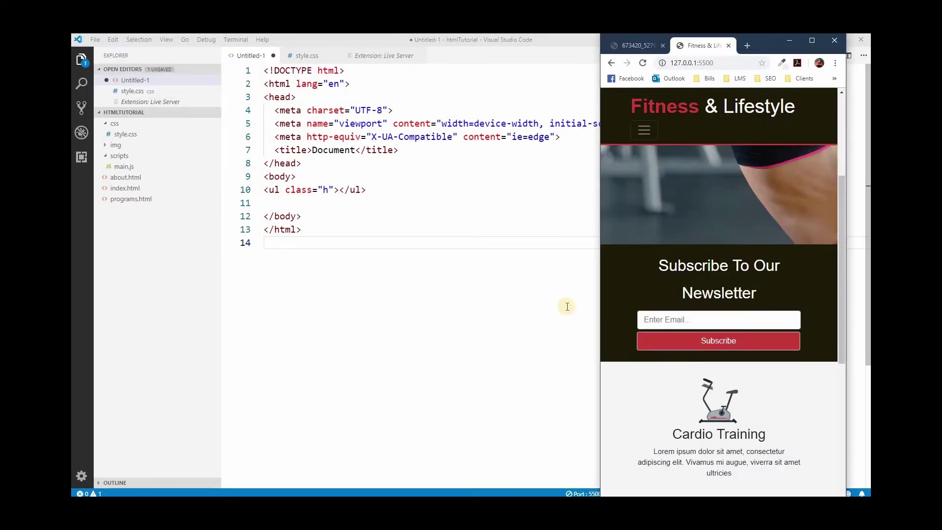
{"action": "left_click", "coordinate": [583, 301]}
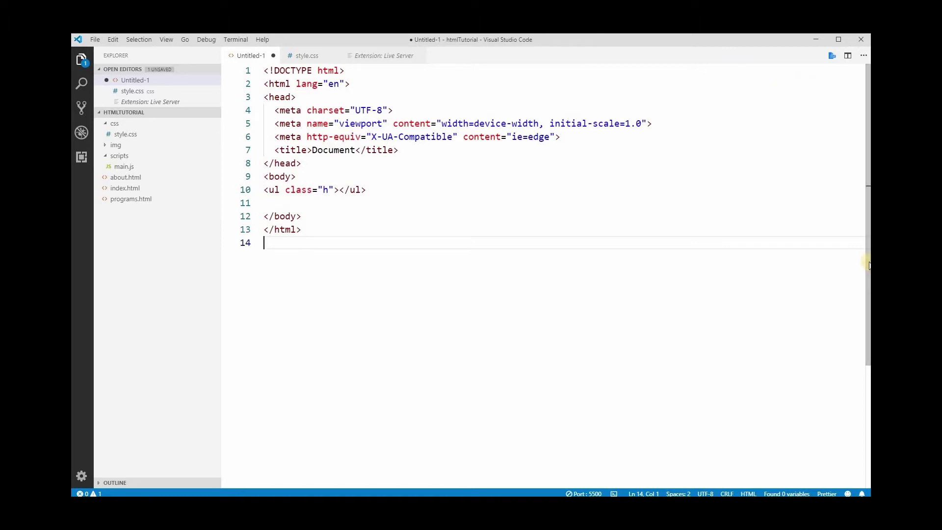
{"action": "left_click_drag", "start_coordinate": [839, 262], "coordinate": [665, 260]}
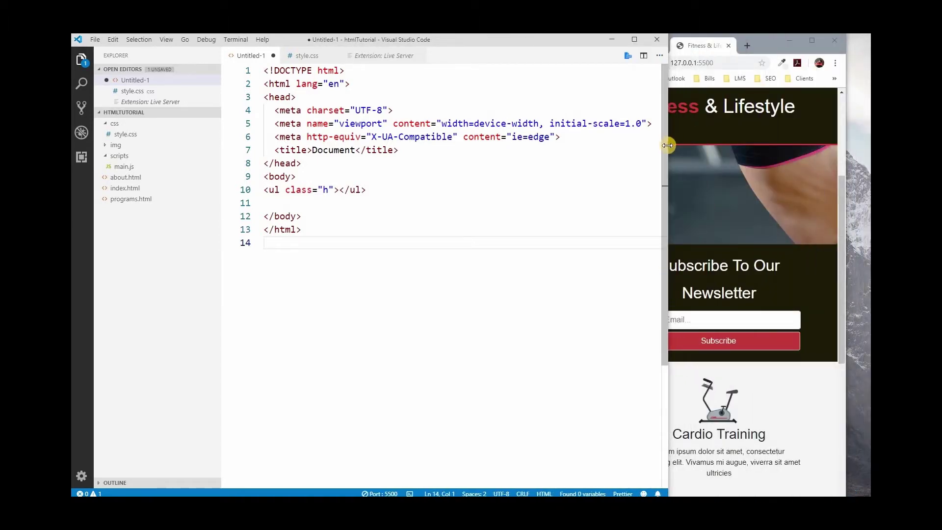
{"action": "left_click_drag", "start_coordinate": [667, 145], "coordinate": [599, 145]}
{"action": "left_click", "coordinate": [776, 42]}
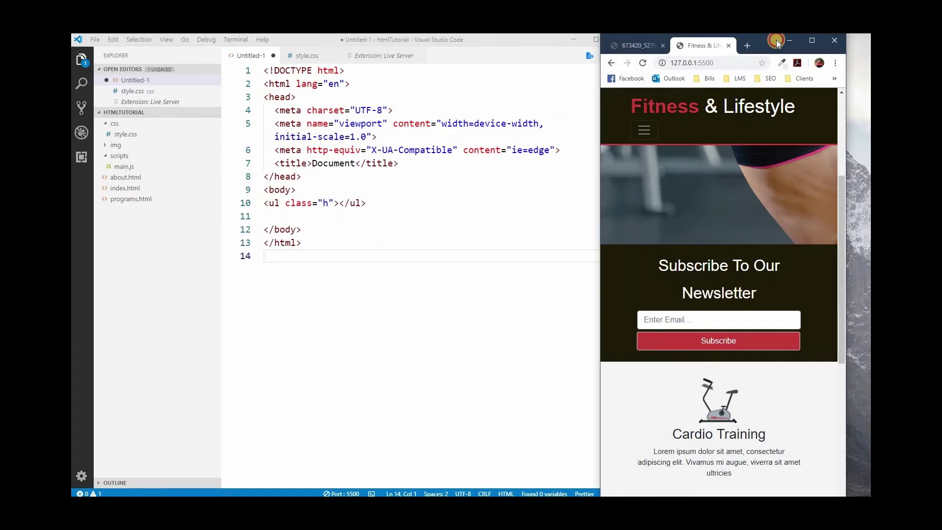
{"action": "left_click_drag", "start_coordinate": [776, 42], "coordinate": [796, 42]}
{"action": "left_click", "coordinate": [595, 136]}
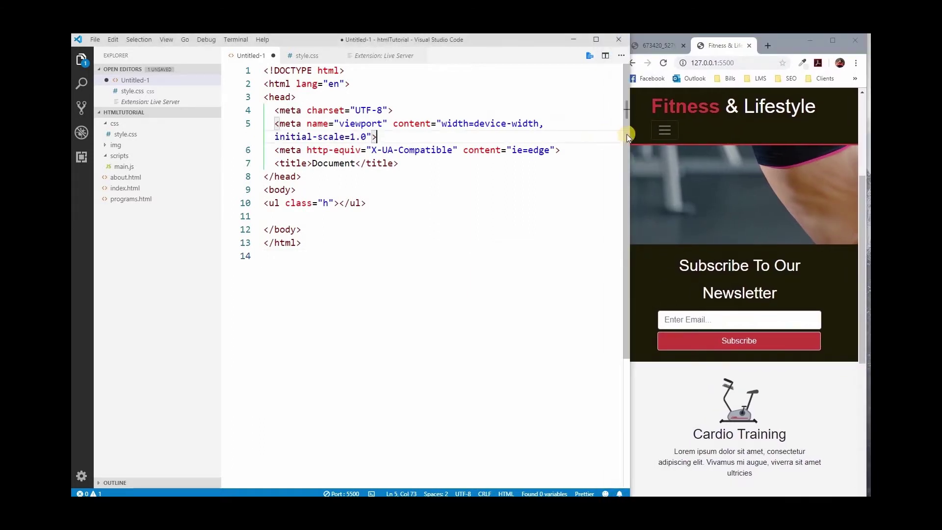
{"action": "left_click_drag", "start_coordinate": [628, 136], "coordinate": [618, 137]}
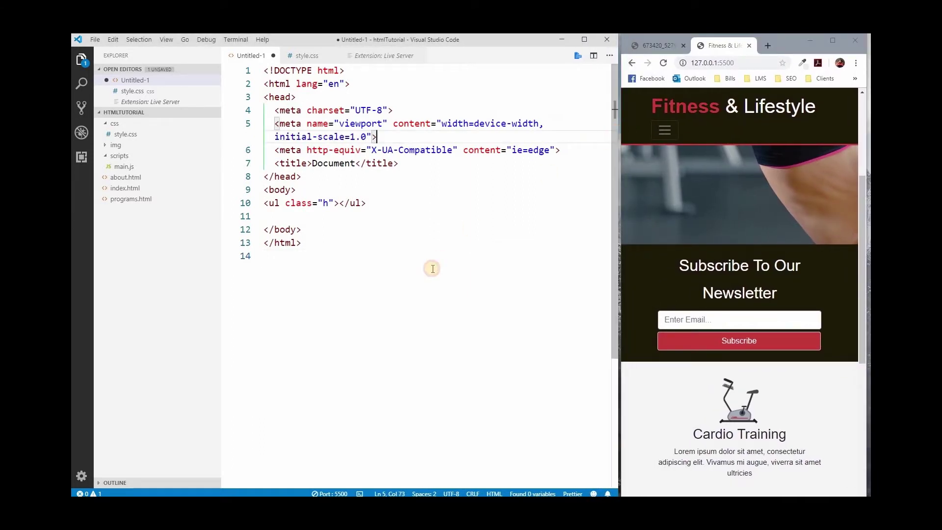
{"action": "left_click", "coordinate": [323, 274]}
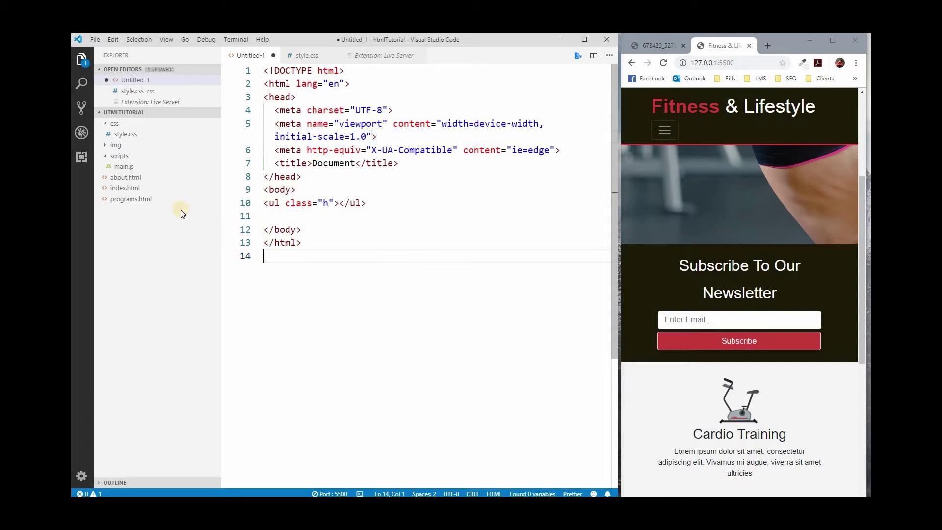
- Open index.html and expand the folded "boxes" section to show its Cardio Training heading
{"action": "left_click", "coordinate": [125, 190]}
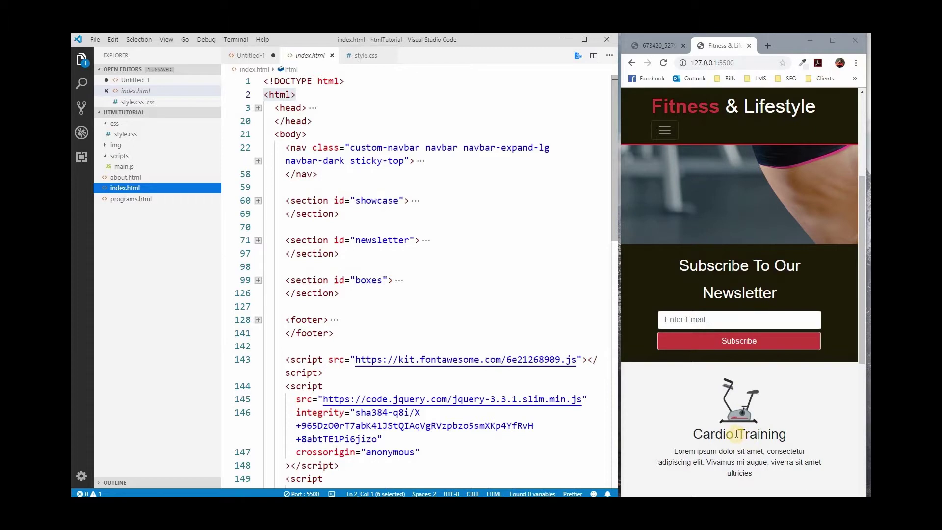
{"action": "left_click", "coordinate": [258, 280]}
{"action": "scroll", "coordinate": [496, 380], "scroll_direction": "down", "scroll_amount": 1}
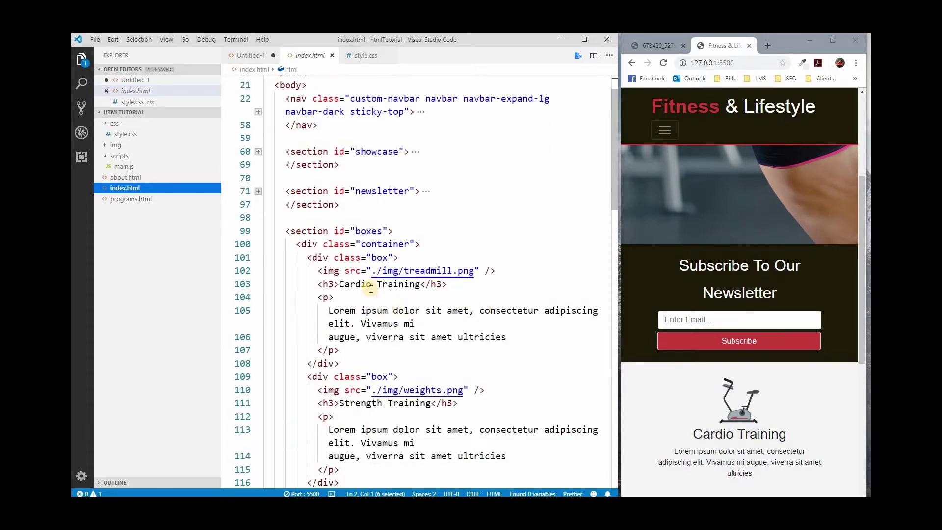
- Change the Cardio Training heading in index.html to "Cardio Workouts" and save the file
{"action": "double_click", "coordinate": [397, 284]}
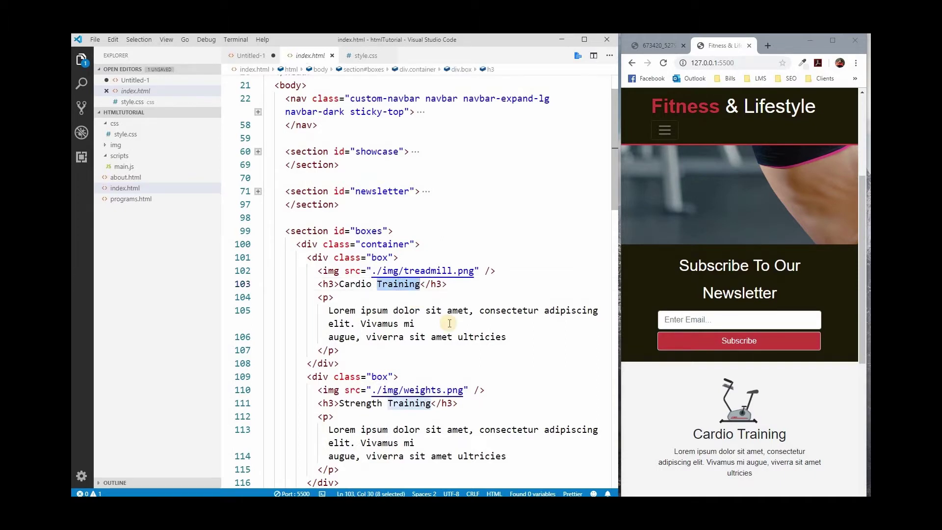
{"action": "type", "text": "w"}
{"action": "key", "text": "BackSpace"}
{"action": "key", "text": "BackSpace"}
{"action": "key", "text": "BackSpace"}
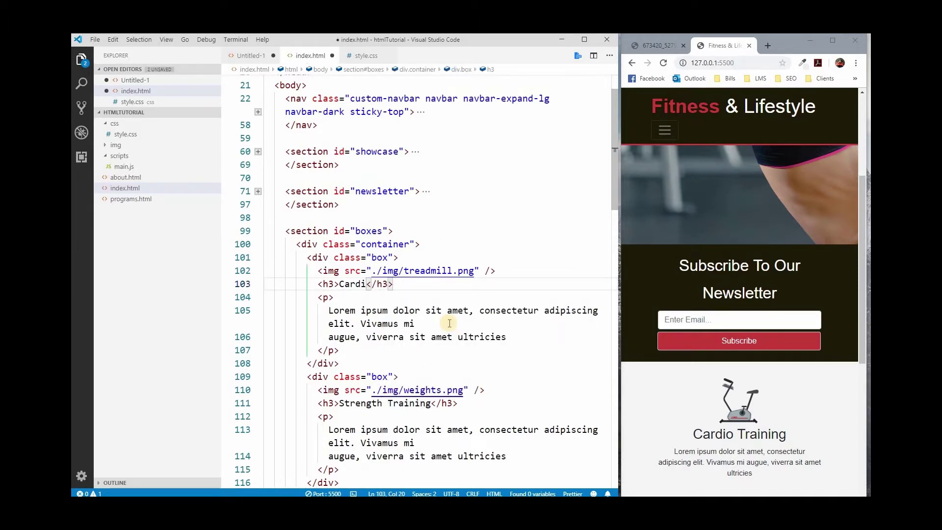
{"action": "type", "text": "o Wor"}
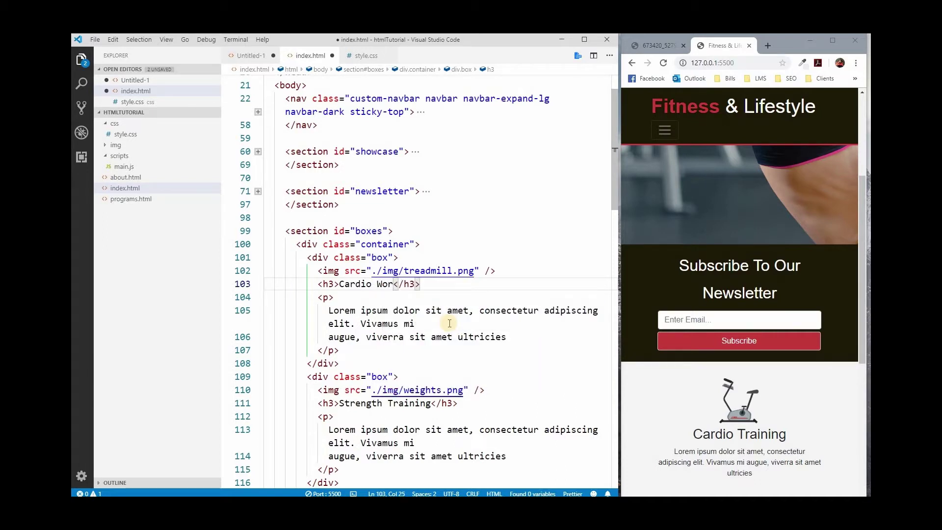
{"action": "type", "text": "kouts"}
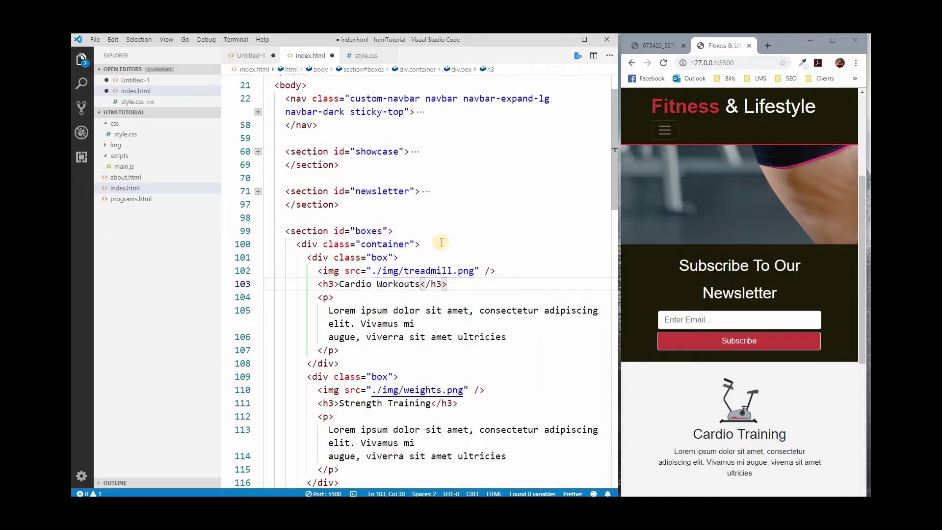
{"action": "key", "text": "ctrl+s"}
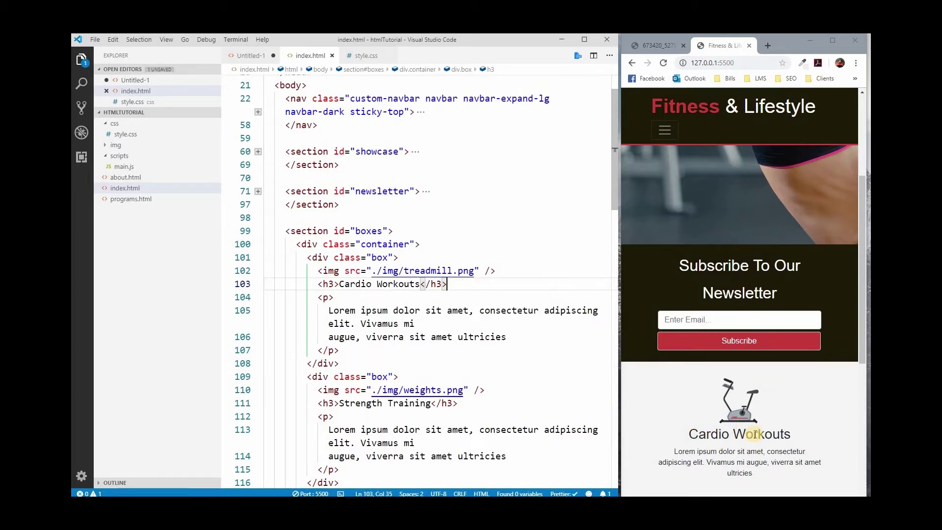
- Change the Cardio Workouts heading's tag to h5, save the file and highlight the heading in the browser page
{"action": "left_click", "coordinate": [326, 284]}
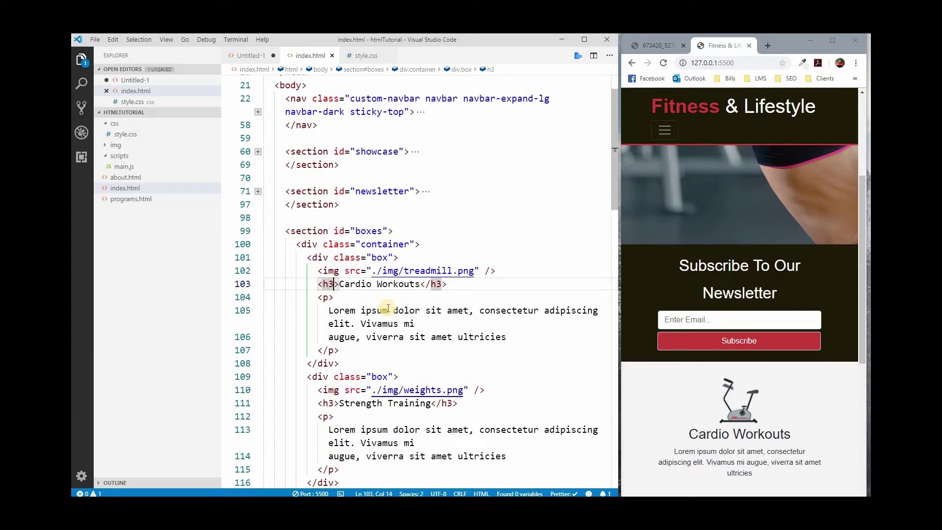
{"action": "key", "text": "BackSpace"}
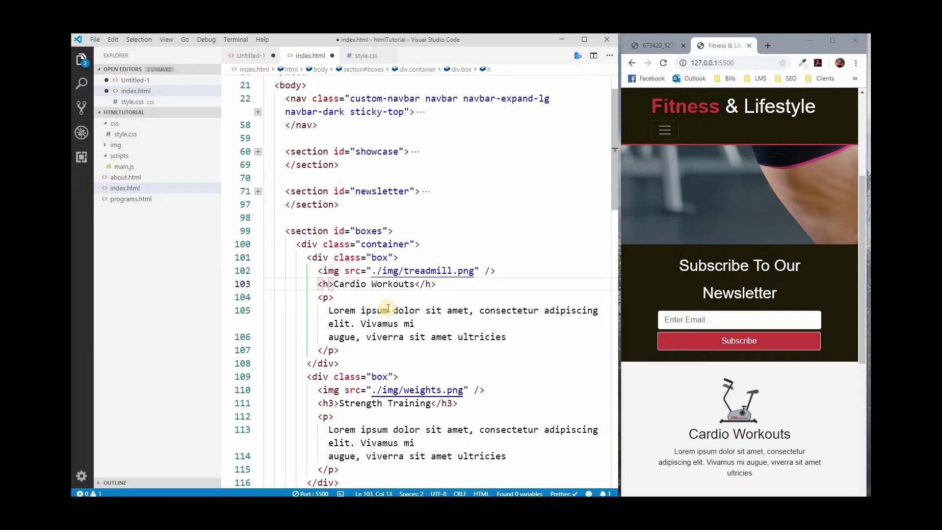
{"action": "type", "text": "5"}
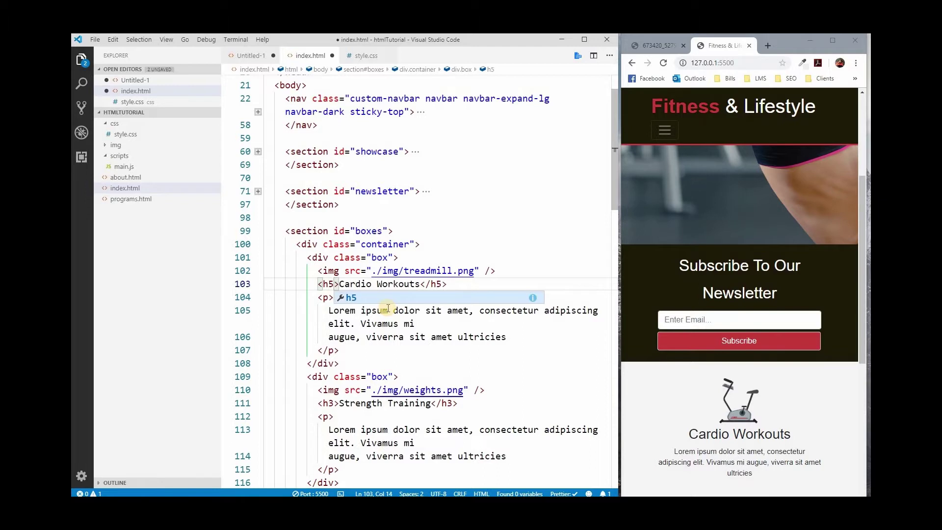
{"action": "mouse_move", "coordinate": [437, 285]}
{"action": "key", "text": "ctrl+s"}
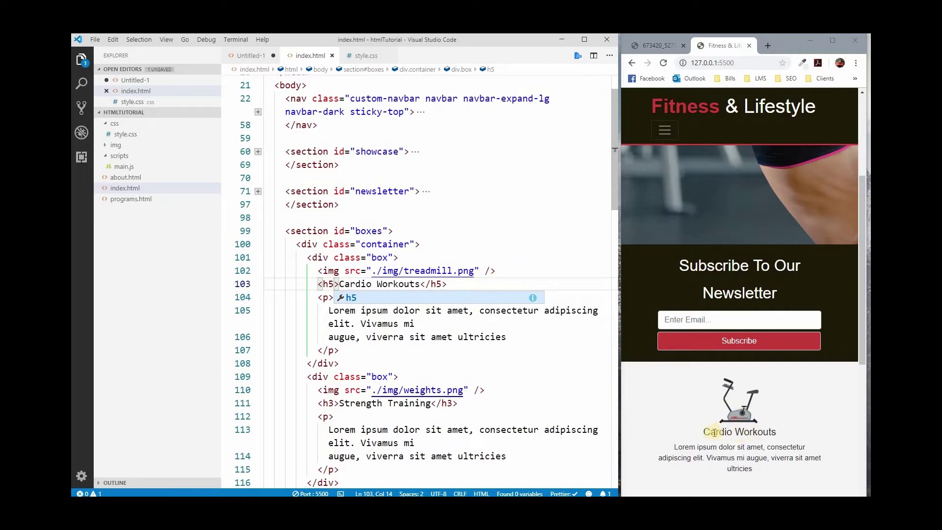
{"action": "left_click_drag", "start_coordinate": [706, 431], "coordinate": [776, 432]}
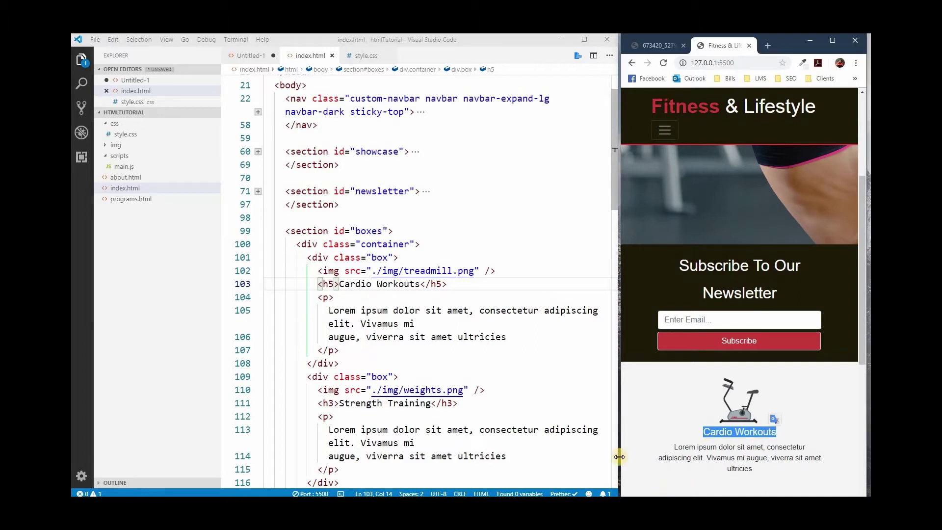
- Undo the tag and wording changes to the first box's heading in index.html and save the file
{"action": "left_click", "coordinate": [477, 284]}
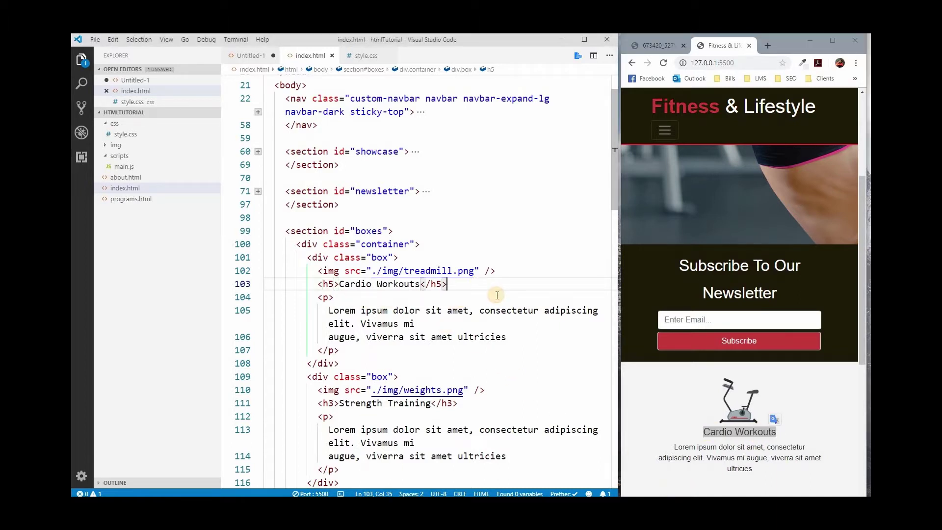
{"action": "key", "text": "ctrl+z"}
{"action": "key", "text": "ctrl+z"}
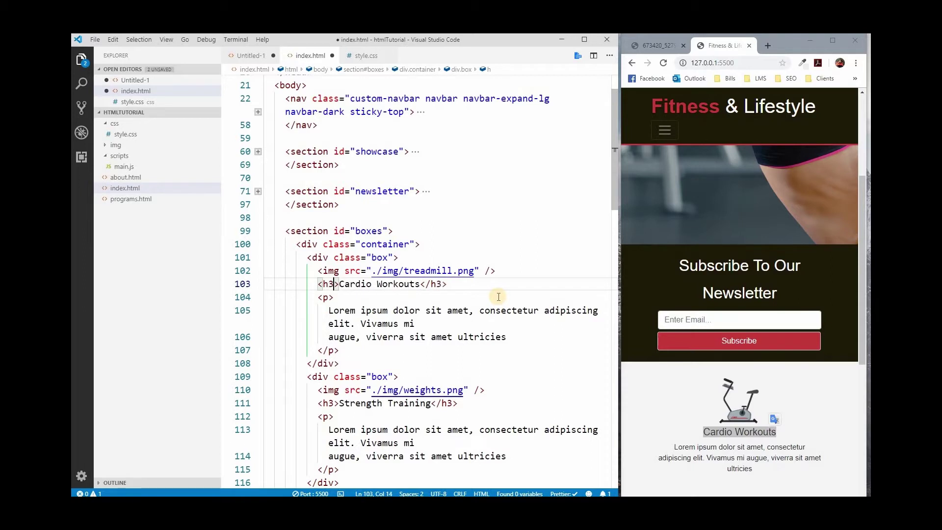
{"action": "key", "text": "ctrl+z"}
{"action": "key", "text": "ctrl+z"}
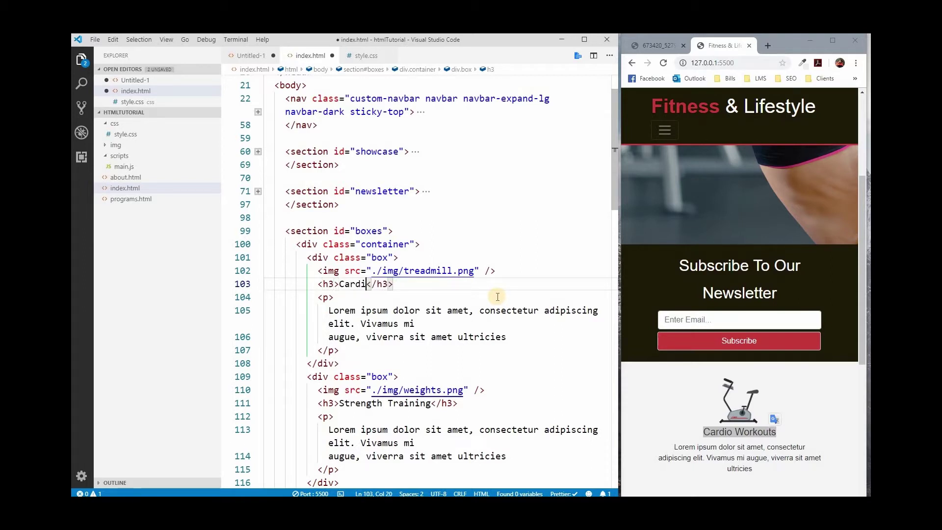
{"action": "key", "text": "ctrl+y"}
{"action": "key", "text": "ctrl+z"}
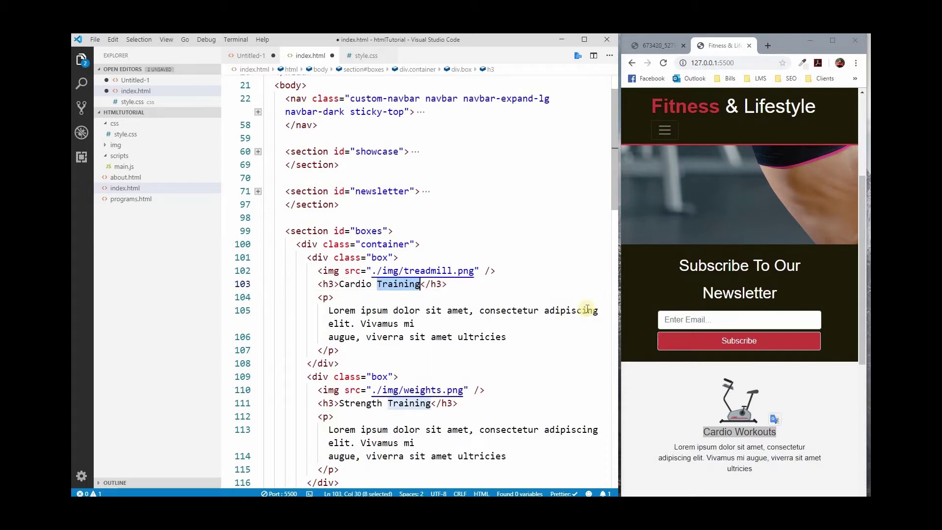
{"action": "key", "text": "ctrl+s"}
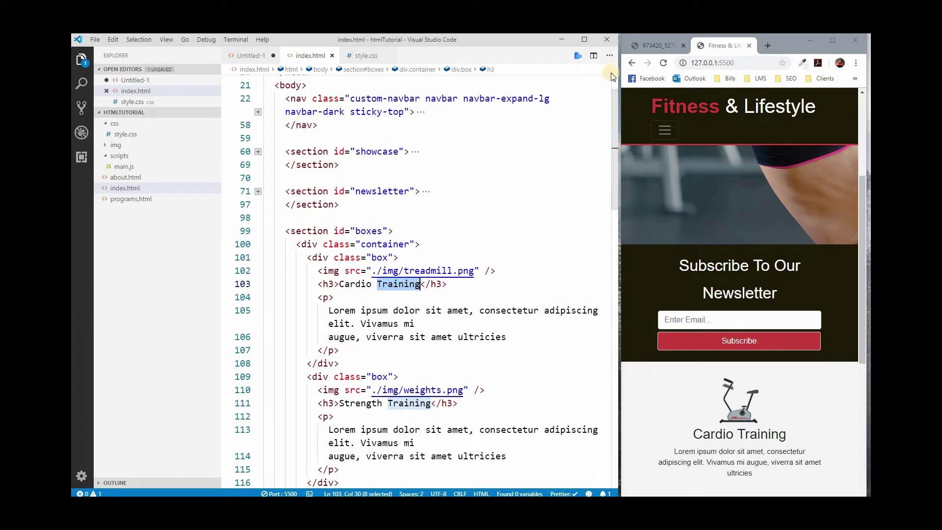
- Enlarge the editor window to full width and reopen the Live Server extension's details from the installed extensions
{"action": "key", "text": "super+Up"}
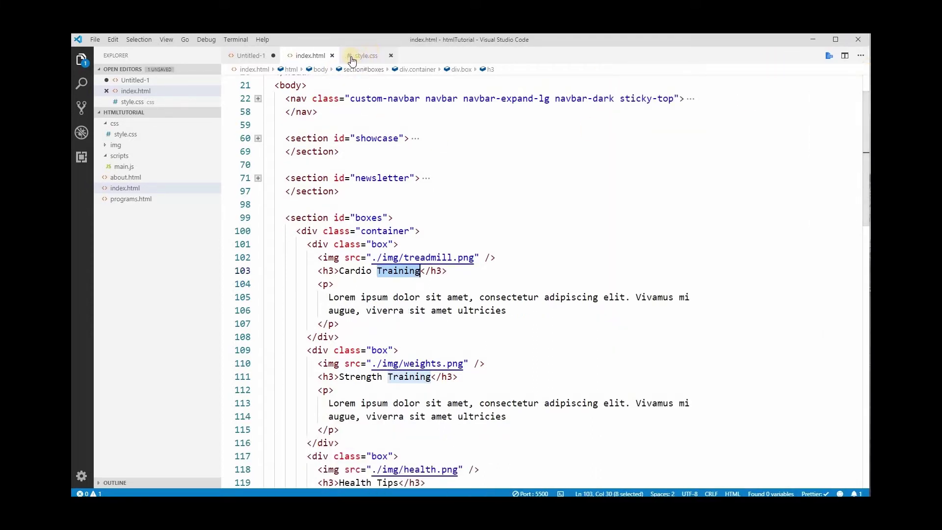
{"action": "left_click", "coordinate": [80, 160]}
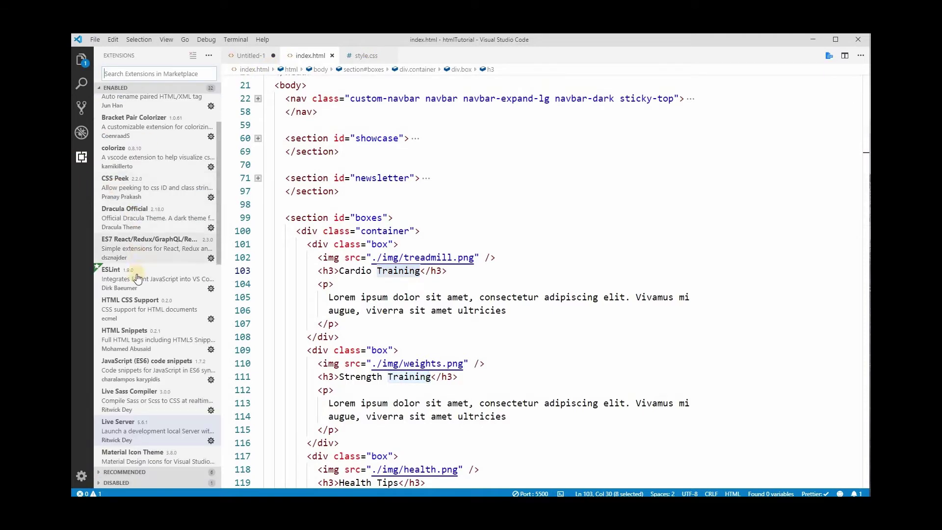
{"action": "left_click", "coordinate": [130, 331]}
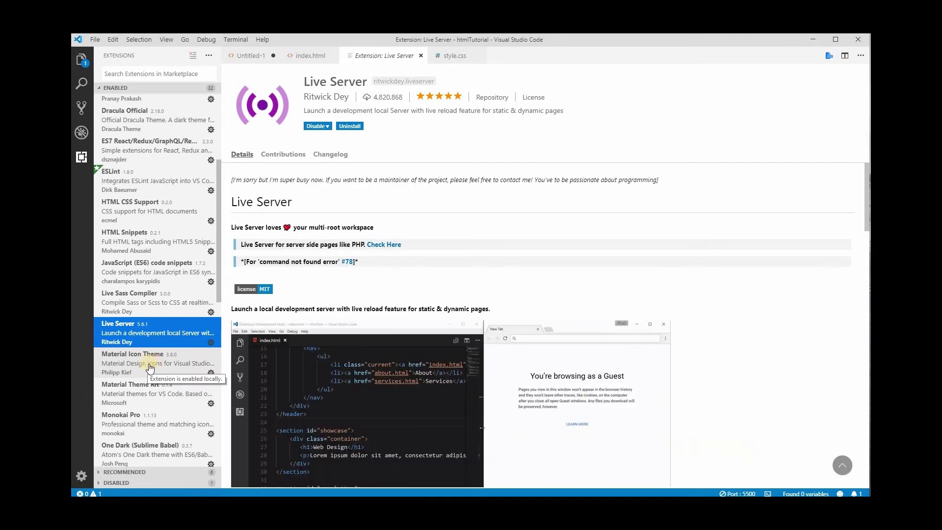
{"action": "scroll", "coordinate": [160, 366], "scroll_direction": "down", "scroll_amount": 1}
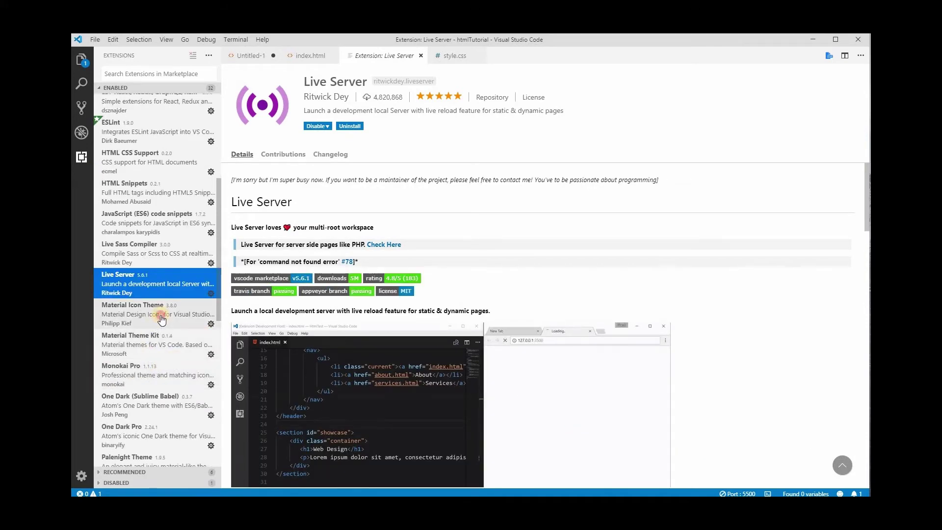
- Review the Material Icon Theme extension's details and compare its file icons with those of the project files
{"action": "left_click", "coordinate": [153, 310]}
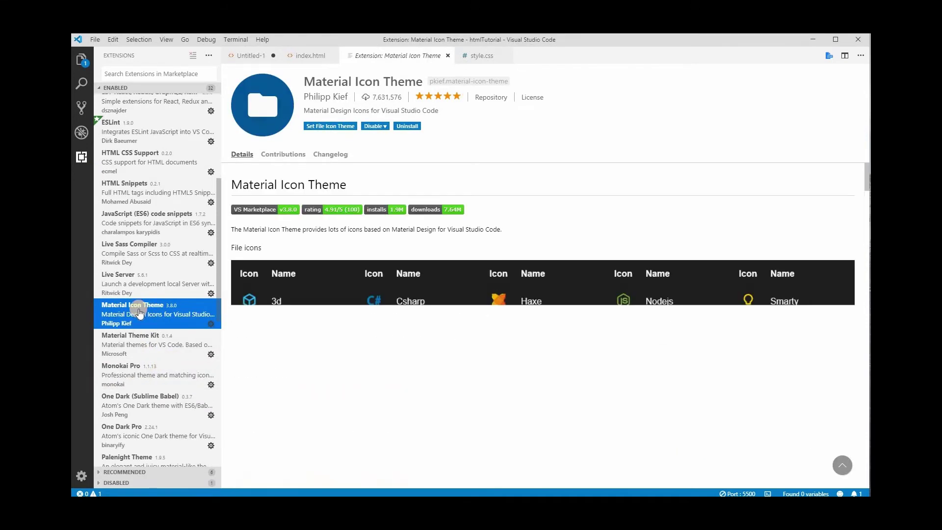
{"action": "left_click", "coordinate": [96, 85]}
{"action": "key", "text": "ctrl+shift+e"}
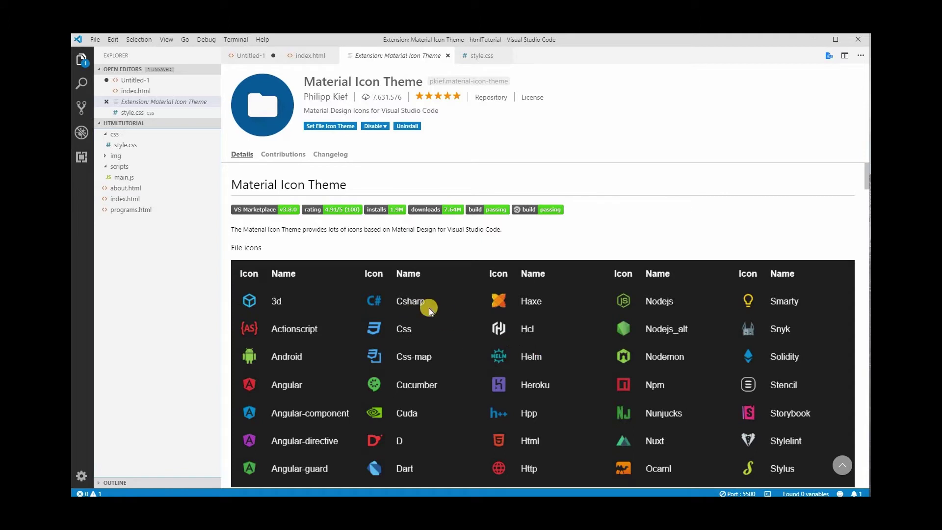
{"action": "left_click", "coordinate": [81, 157]}
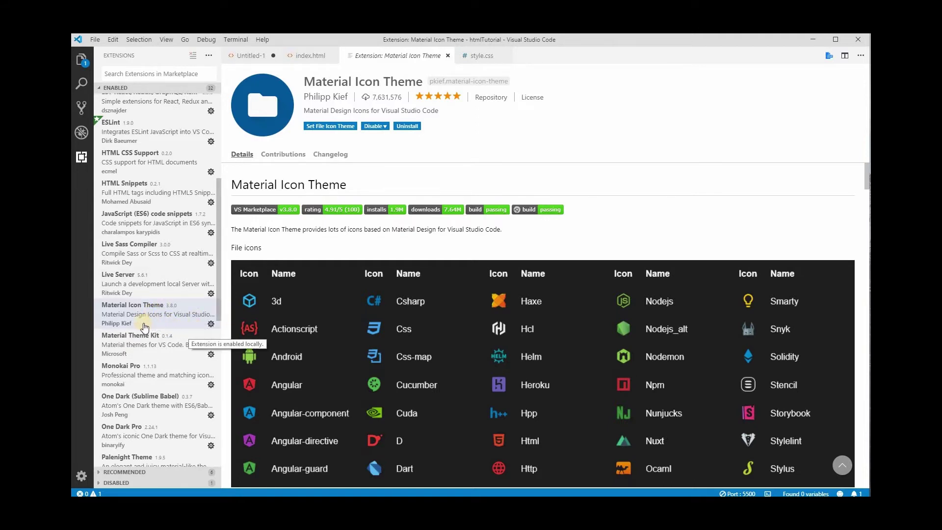
- Open the Material Theme Kit extension's details and look through its sample themes down to the license section
{"action": "left_click", "coordinate": [138, 345]}
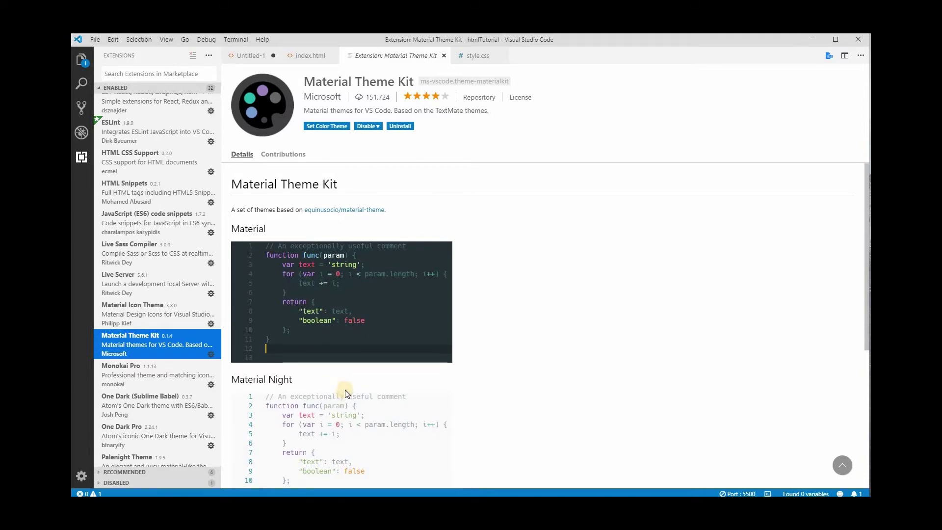
{"action": "scroll", "coordinate": [324, 353], "scroll_direction": "down", "scroll_amount": 4}
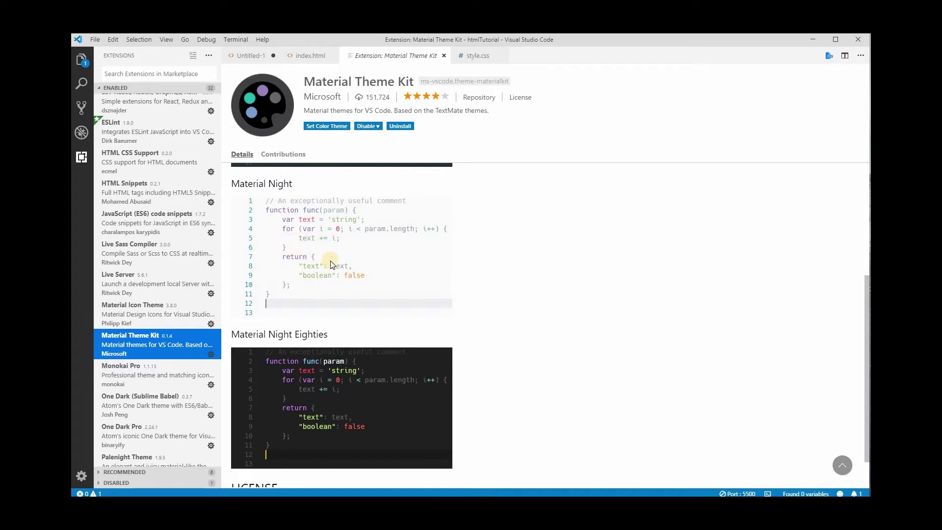
{"action": "scroll", "coordinate": [348, 364], "scroll_direction": "down", "scroll_amount": 1}
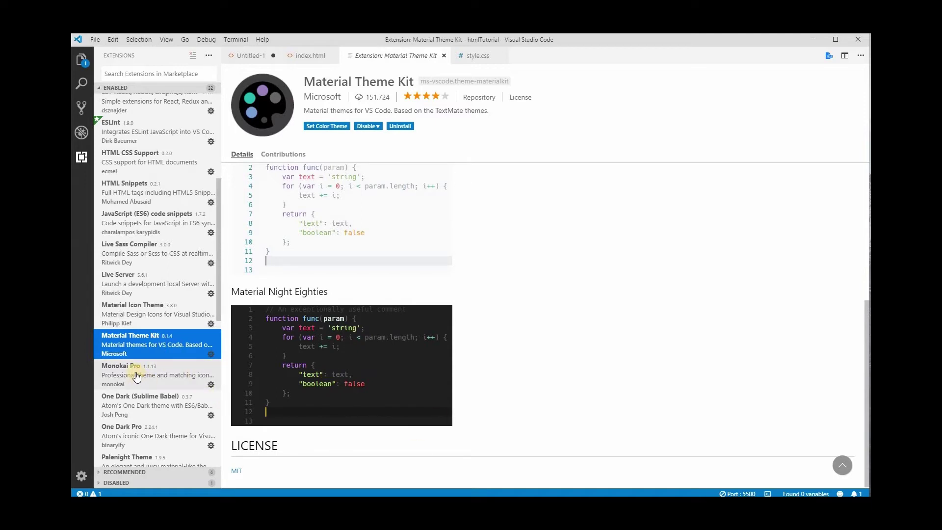
- Switch the editor's color theme to the dark Material theme
{"action": "left_click", "coordinate": [82, 478]}
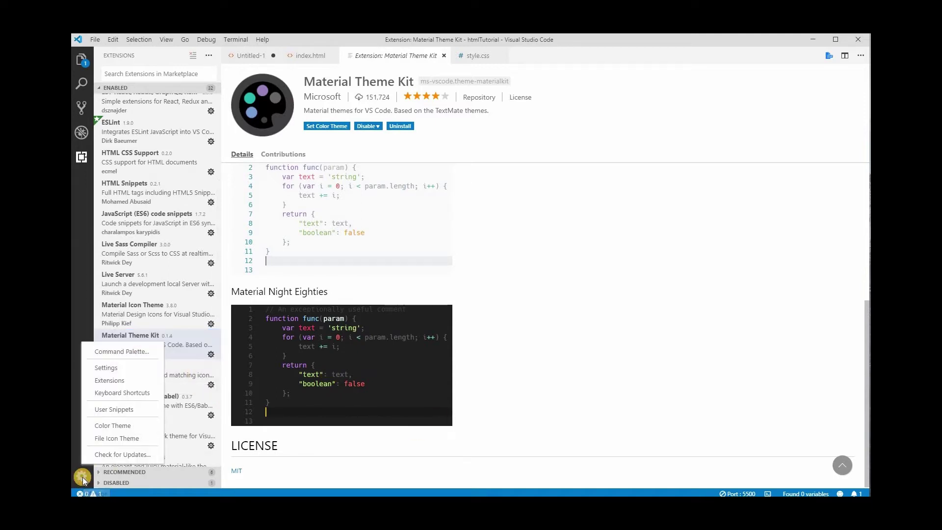
{"action": "left_click", "coordinate": [113, 426]}
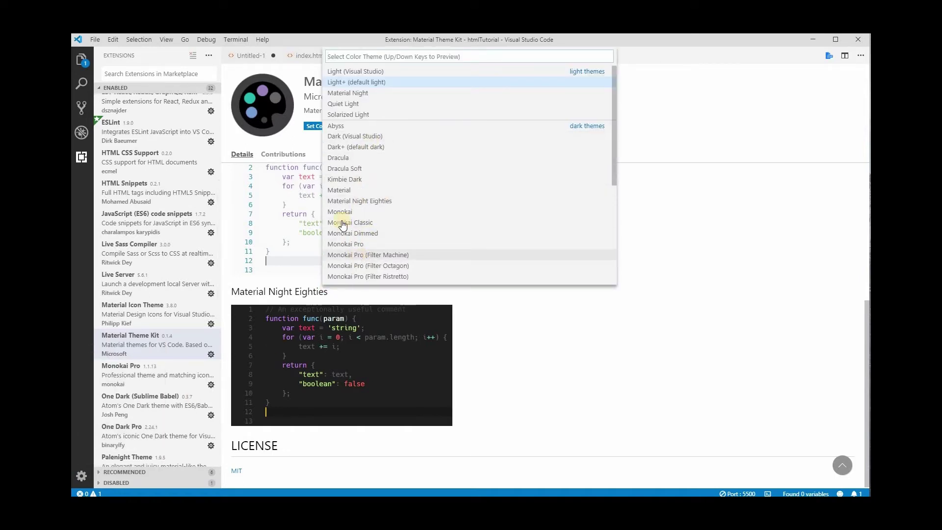
{"action": "left_click", "coordinate": [361, 199]}
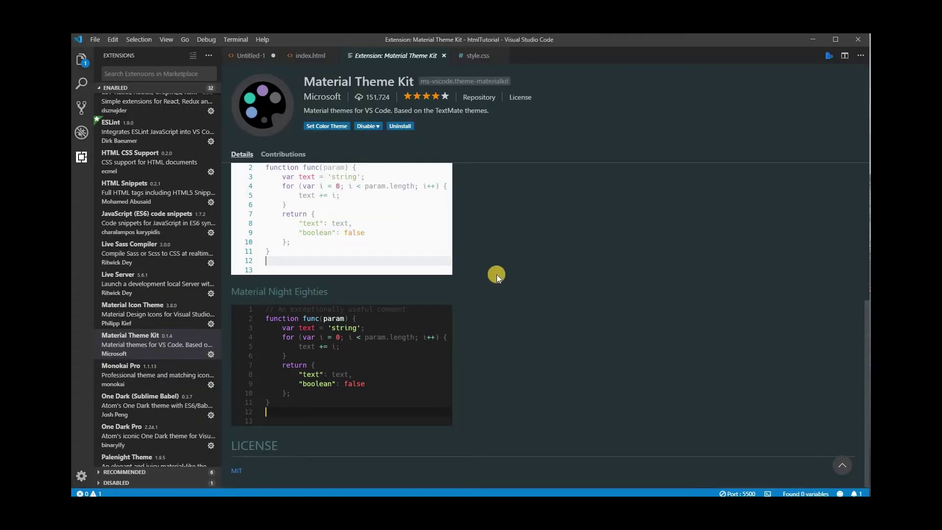
- Look through the whole of index.html to examine its code colors in the current theme
{"action": "left_click", "coordinate": [307, 55]}
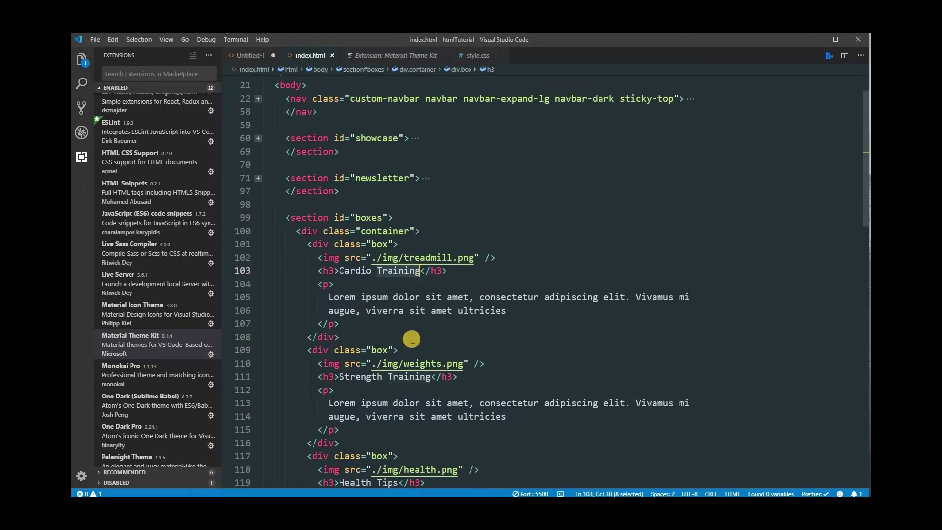
{"action": "scroll", "coordinate": [417, 337], "scroll_direction": "down", "scroll_amount": 3}
{"action": "scroll", "coordinate": [485, 339], "scroll_direction": "down", "scroll_amount": 3}
{"action": "scroll", "coordinate": [487, 340], "scroll_direction": "down", "scroll_amount": 3}
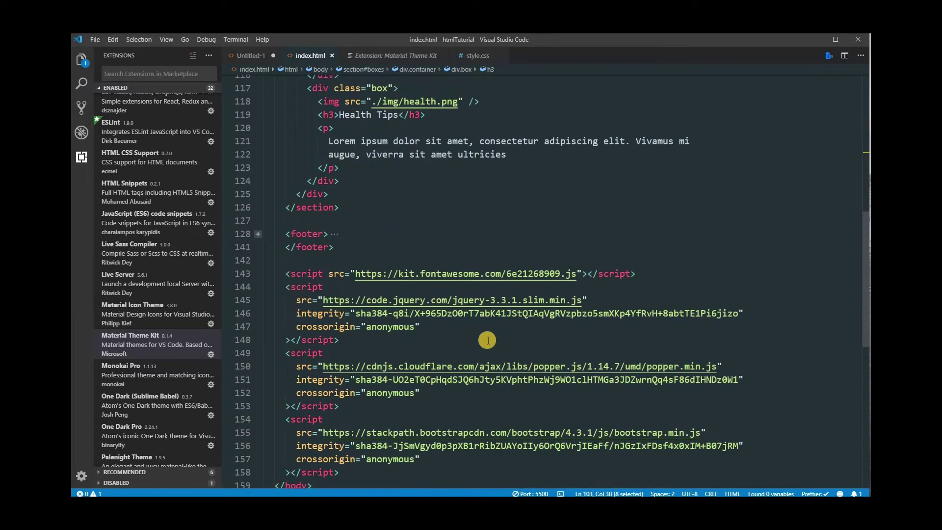
{"action": "scroll", "coordinate": [487, 339], "scroll_direction": "down", "scroll_amount": 4}
{"action": "scroll", "coordinate": [491, 339], "scroll_direction": "up", "scroll_amount": 10}
{"action": "scroll", "coordinate": [490, 338], "scroll_direction": "up", "scroll_amount": 3}
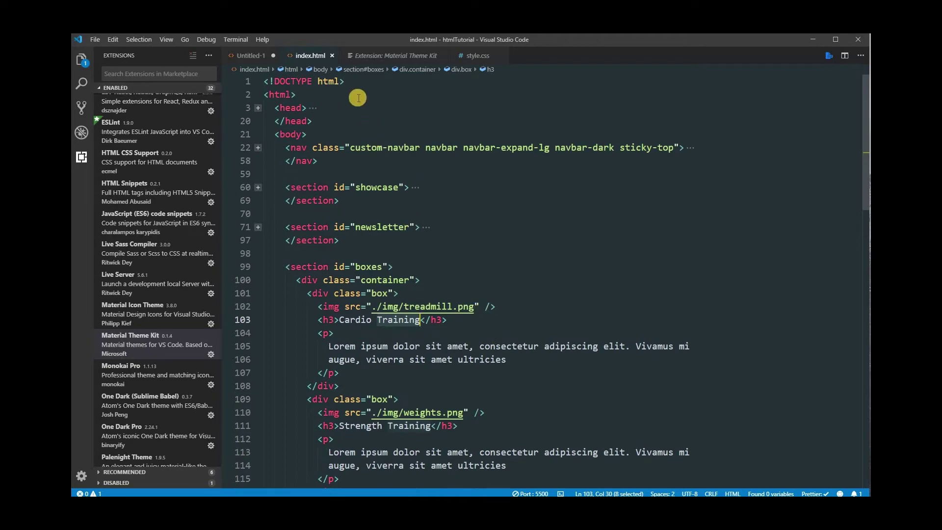
- Collapse and restore the extensions list, and review the Material Theme Kit details again down to the license section
{"action": "left_click", "coordinate": [81, 158]}
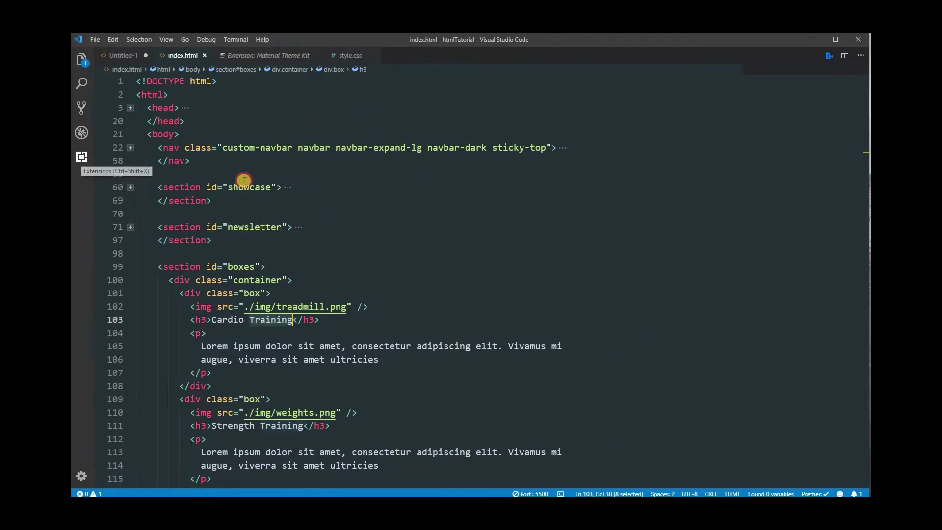
{"action": "left_click", "coordinate": [78, 158]}
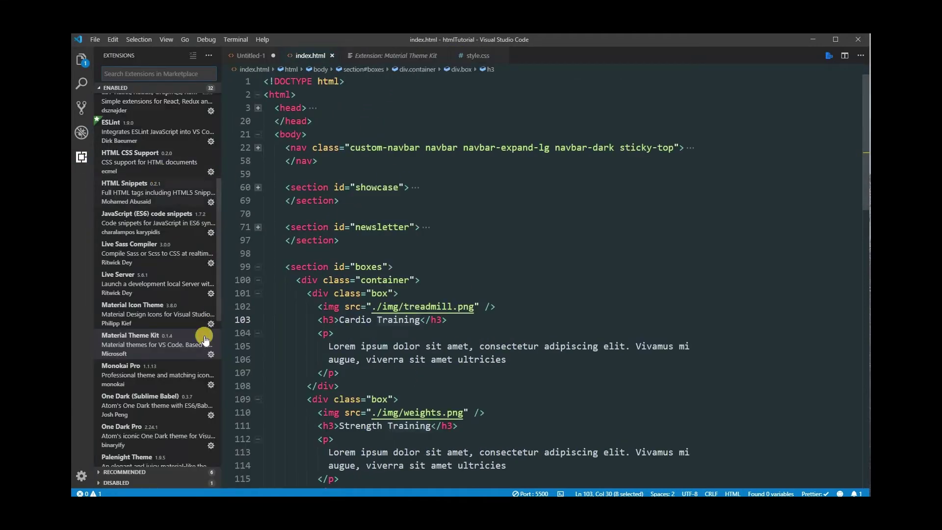
{"action": "left_click", "coordinate": [157, 345]}
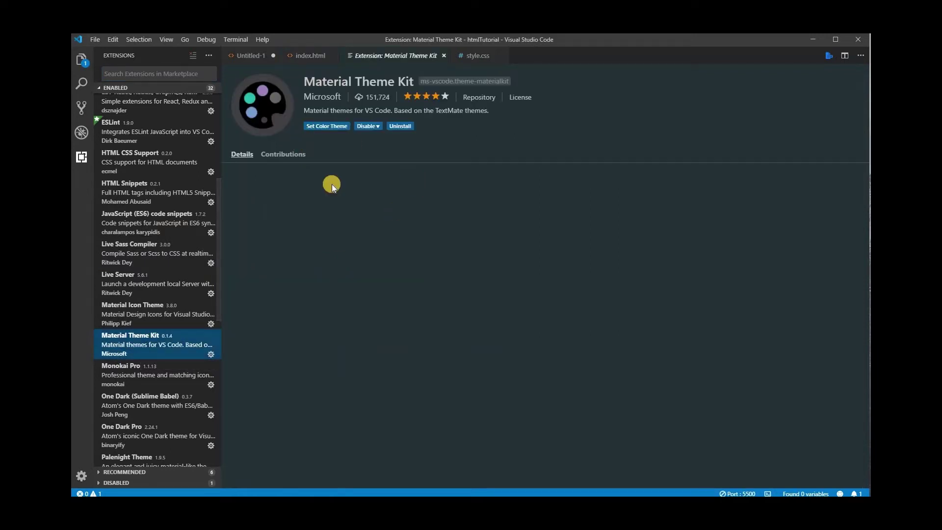
{"action": "scroll", "coordinate": [646, 270], "scroll_direction": "down", "scroll_amount": 5}
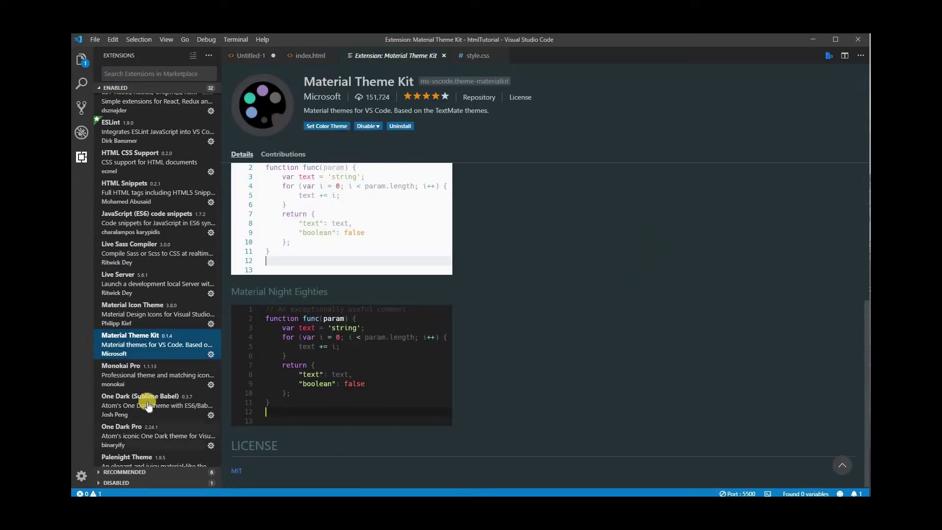
- Review the details and sample images of the Monokai Pro and One Dark (Sublime Babel) theme extensions
{"action": "scroll", "coordinate": [130, 388], "scroll_direction": "down", "scroll_amount": 2}
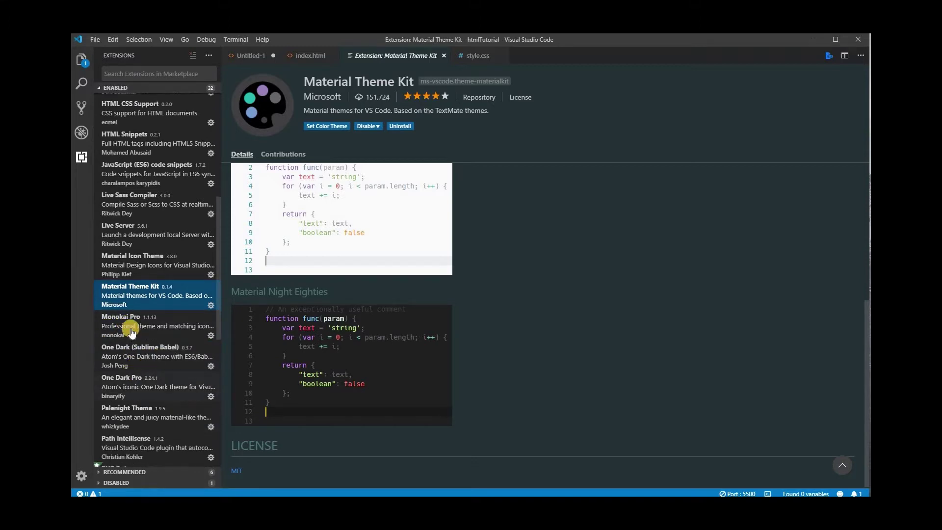
{"action": "left_click", "coordinate": [127, 322]}
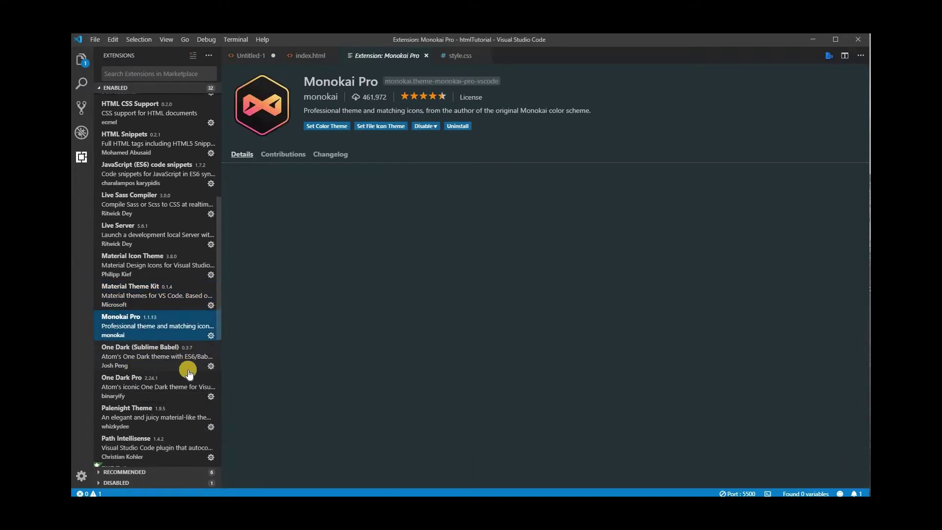
{"action": "scroll", "coordinate": [336, 348], "scroll_direction": "down", "scroll_amount": 4}
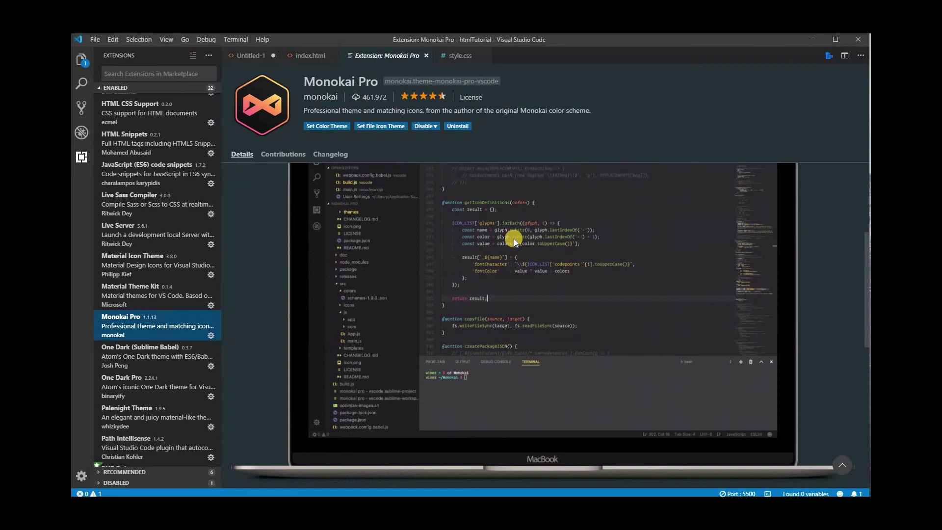
{"action": "left_click", "coordinate": [187, 354]}
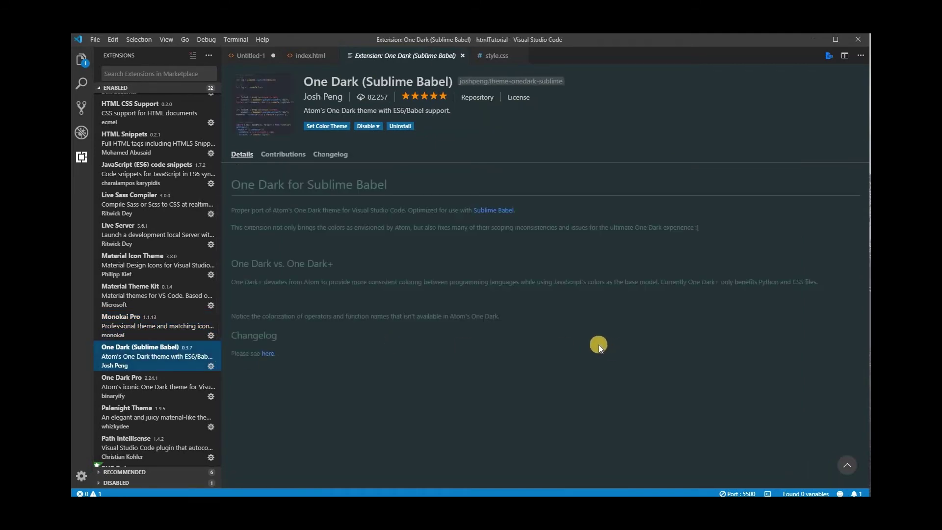
{"action": "scroll", "coordinate": [308, 308], "scroll_direction": "down", "scroll_amount": 5}
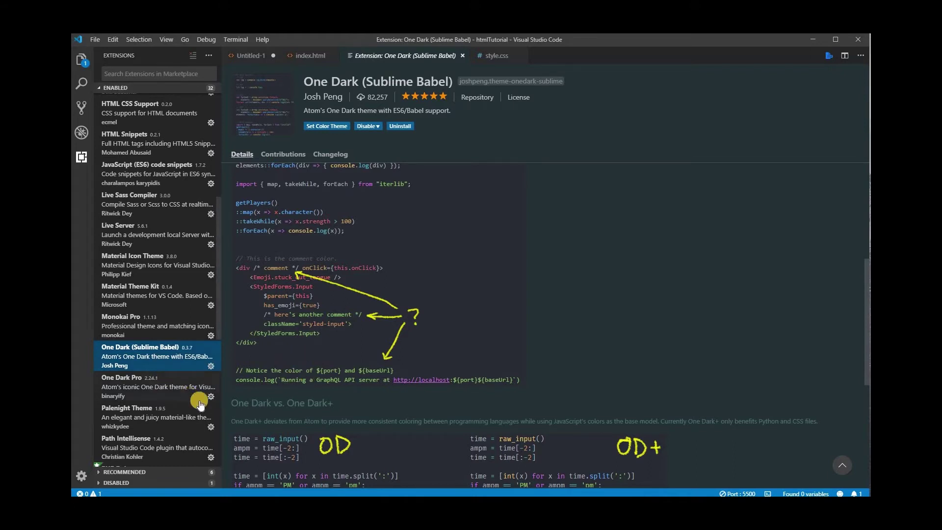
- View the details of the installed PHP IntelliSense, PHP Server and Prettier - Code formatter extensions in turn
{"action": "scroll", "coordinate": [168, 415], "scroll_direction": "down", "scroll_amount": 2}
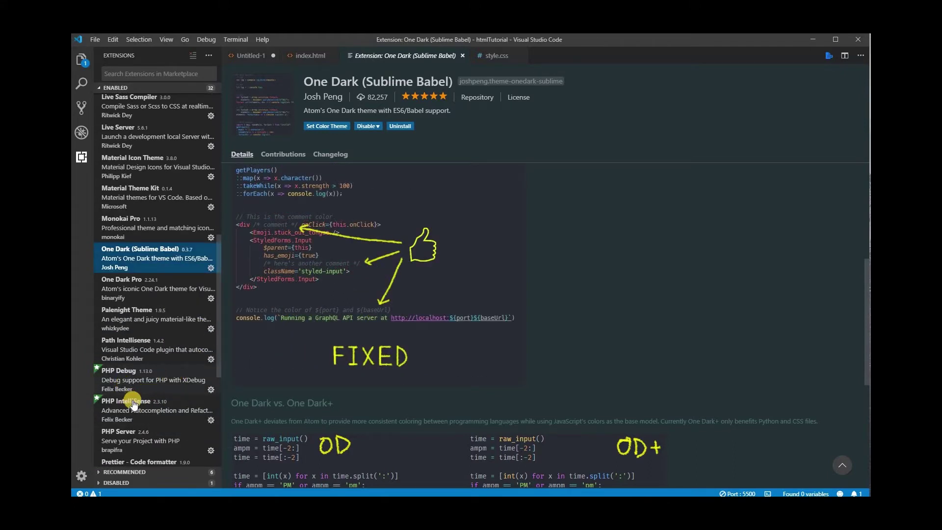
{"action": "scroll", "coordinate": [142, 407], "scroll_direction": "down", "scroll_amount": 1}
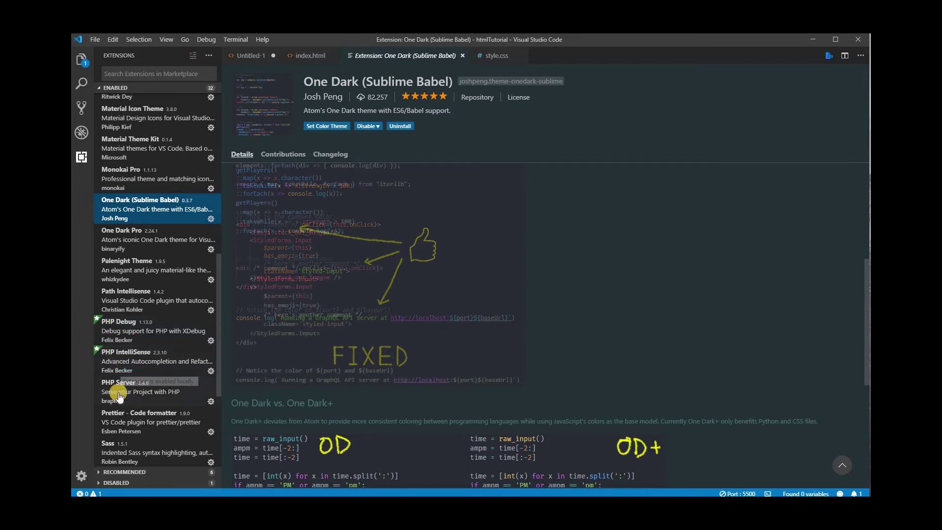
{"action": "left_click", "coordinate": [125, 362]}
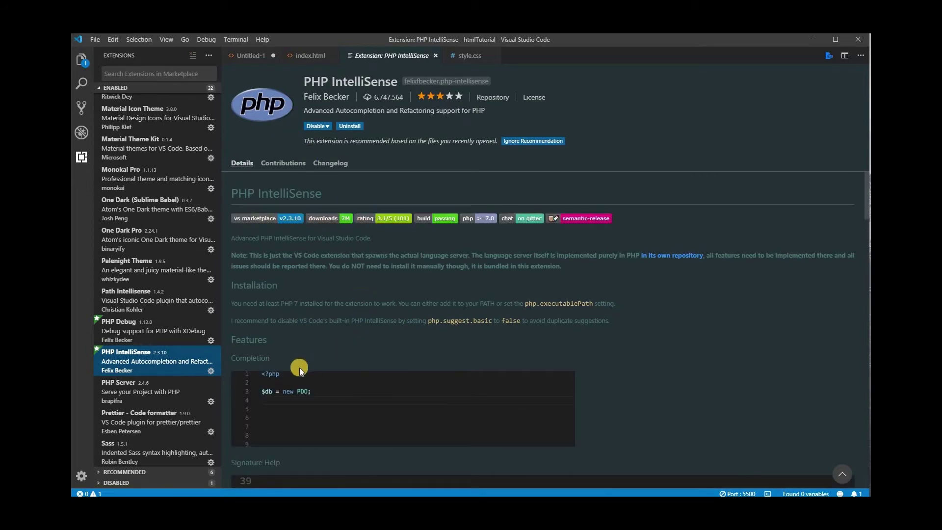
{"action": "left_click", "coordinate": [133, 391]}
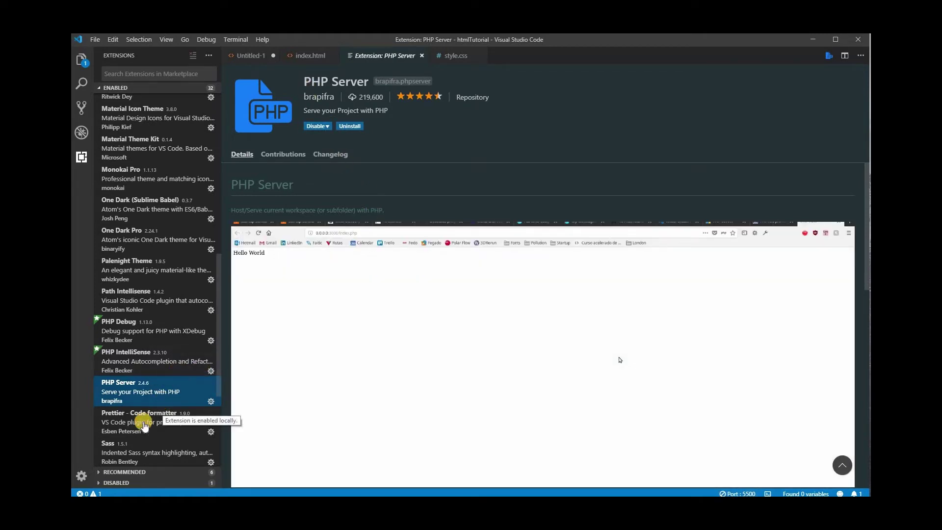
{"action": "left_click", "coordinate": [170, 432]}
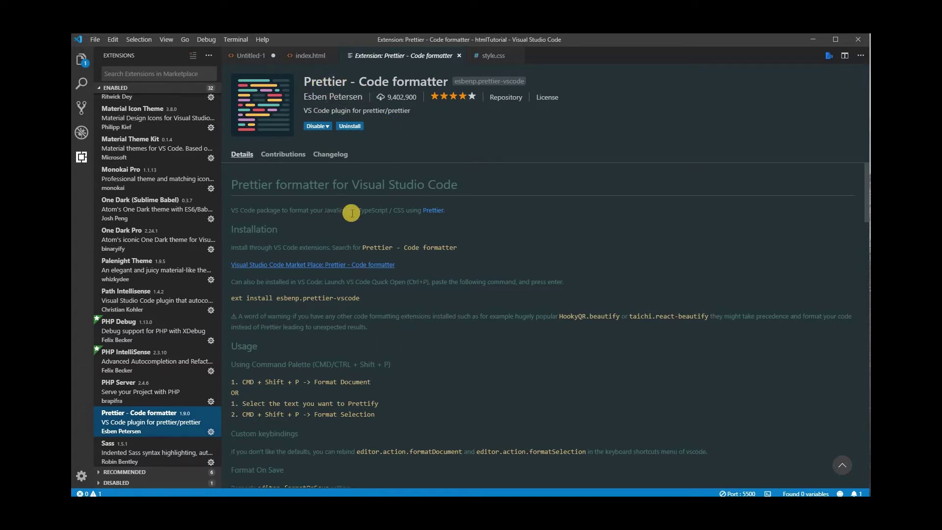
- In Untitled-1, add a list item inside the ul on line 10 containing a link with href "ww.google.com"
{"action": "left_click", "coordinate": [253, 60]}
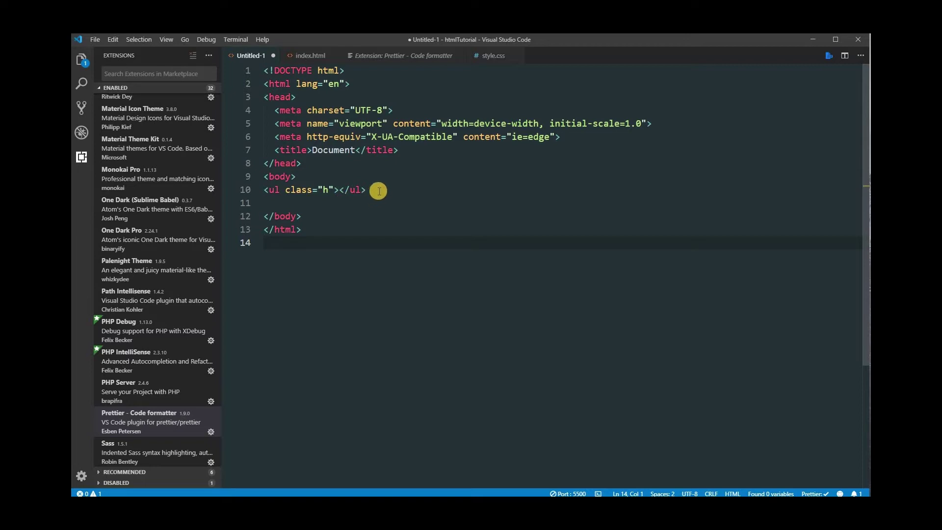
{"action": "left_click", "coordinate": [338, 191]}
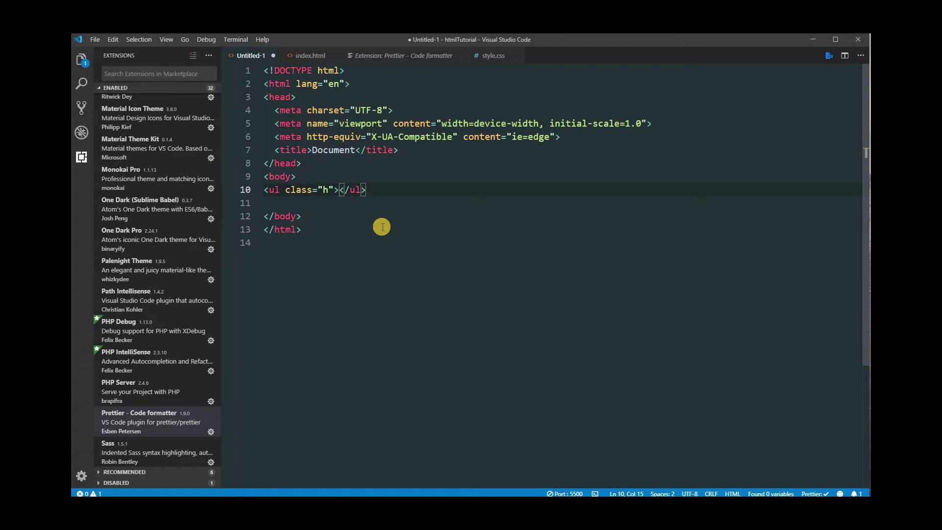
{"action": "type", "text": "<li"}
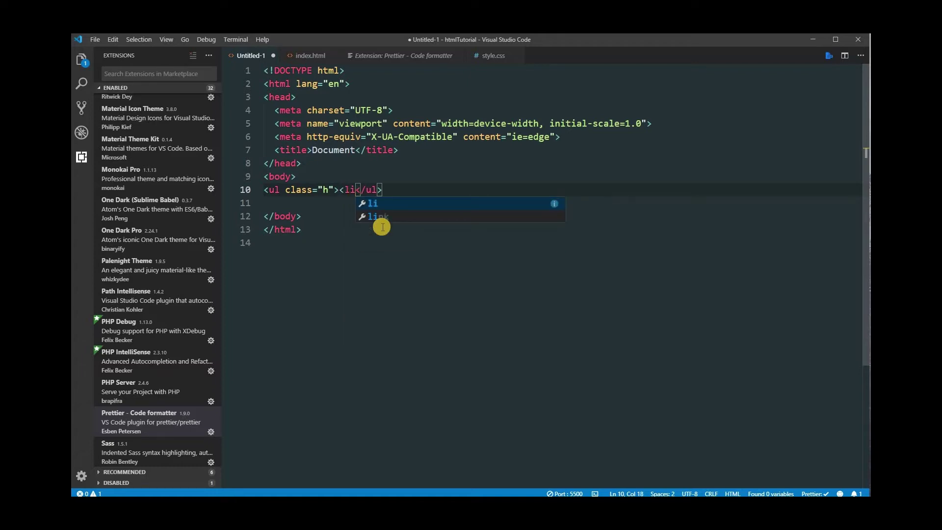
{"action": "type", "text": "><"}
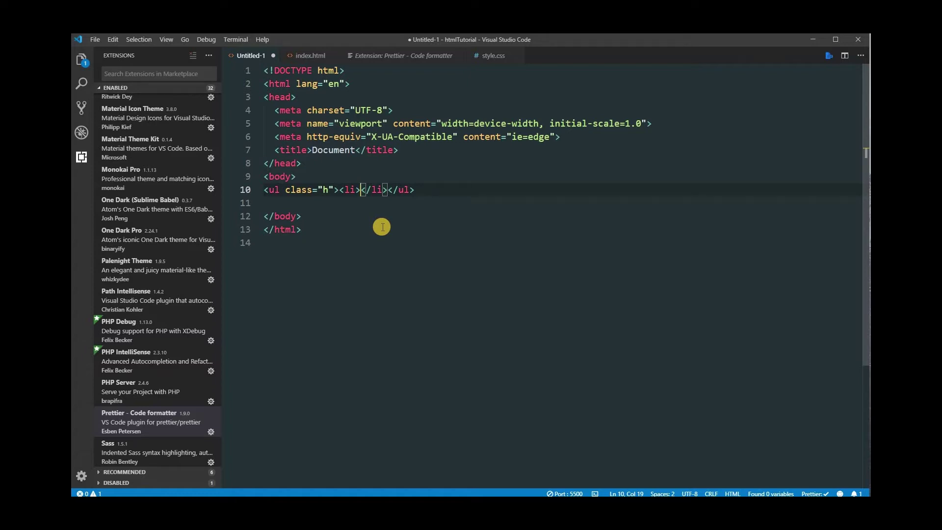
{"action": "type", "text": "a"}
{"action": "key", "text": "Tab"}
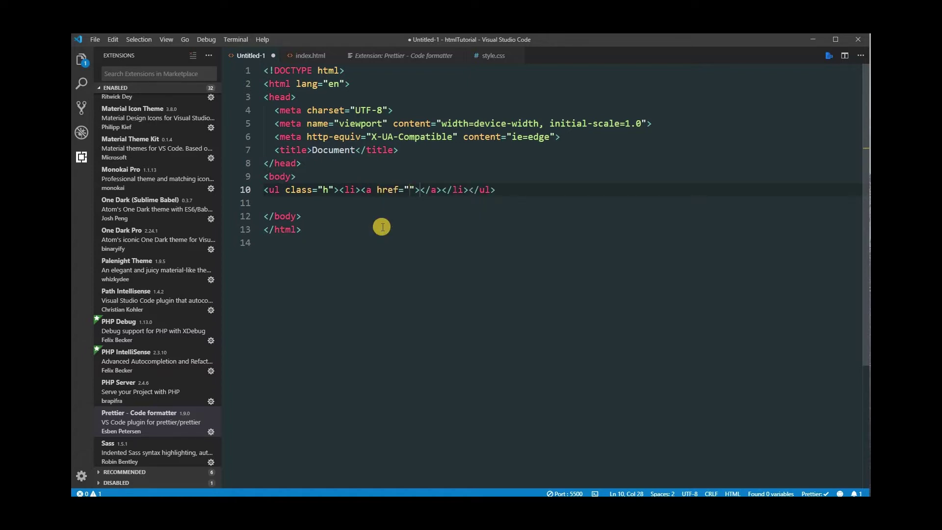
{"action": "type", "text": "ww."}
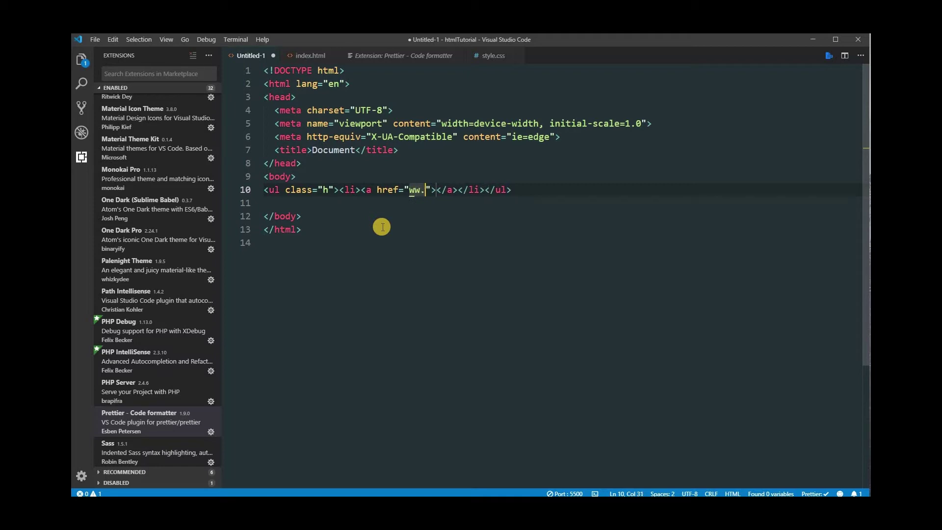
{"action": "type", "text": "google.com"}
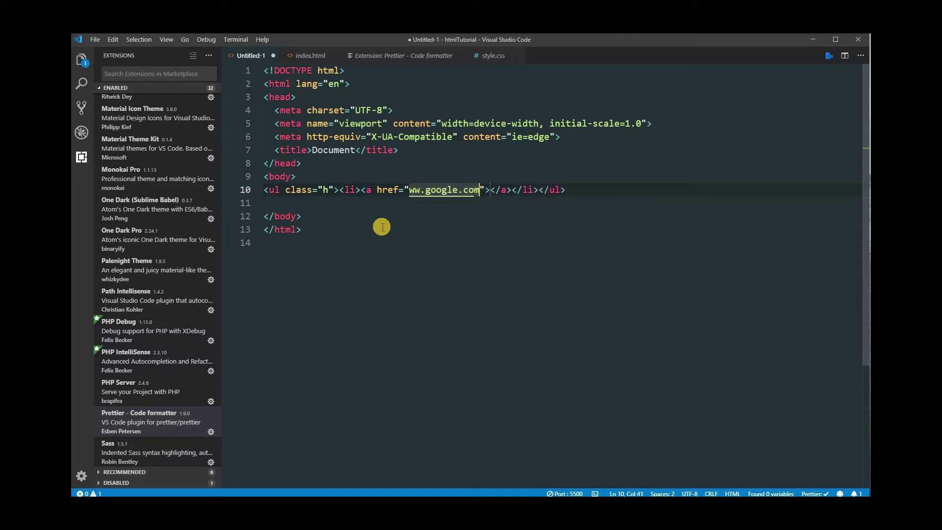
- Enter "Visit Google" as the link text inside the new list item
{"action": "key", "text": "Tab"}
{"action": "type", "text": "V"}
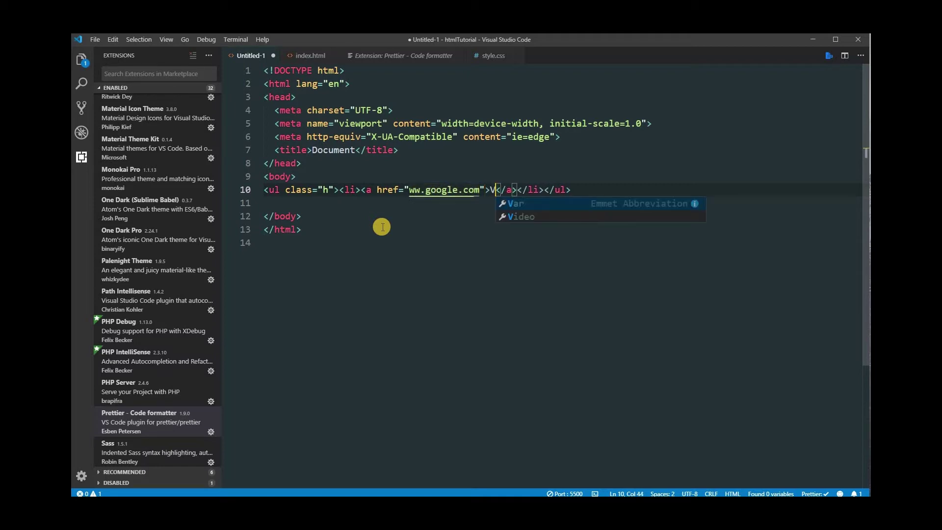
{"action": "type", "text": "oi"}
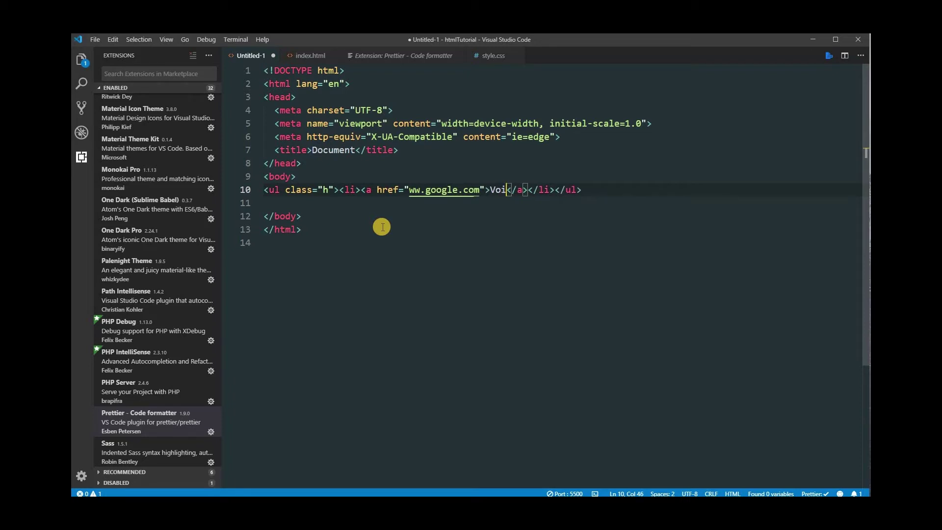
{"action": "key", "text": "BackSpace"}
{"action": "key", "text": "BackSpace"}
{"action": "type", "text": "isit "}
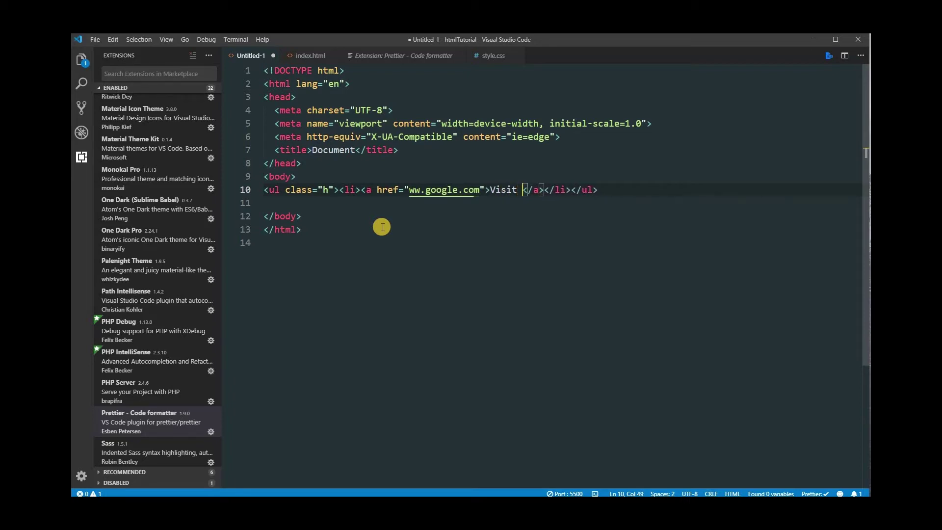
{"action": "type", "text": "Google"}
{"action": "key", "text": "Left"}
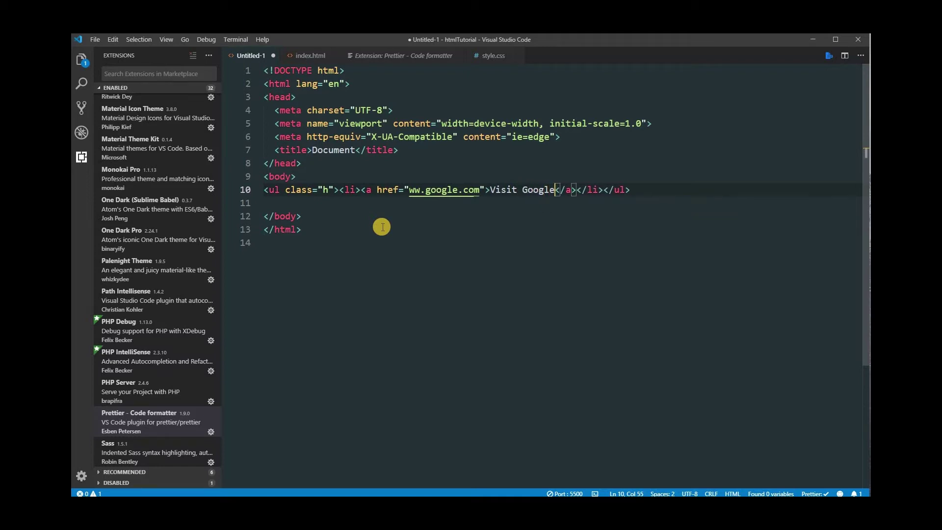
- Add an i element with the classes fa and fa-plus after "Visit Google" inside the link on line 10
{"action": "type", "text": "i"}
{"action": "key", "text": "BackSpace"}
{"action": "type", "text": "i"}
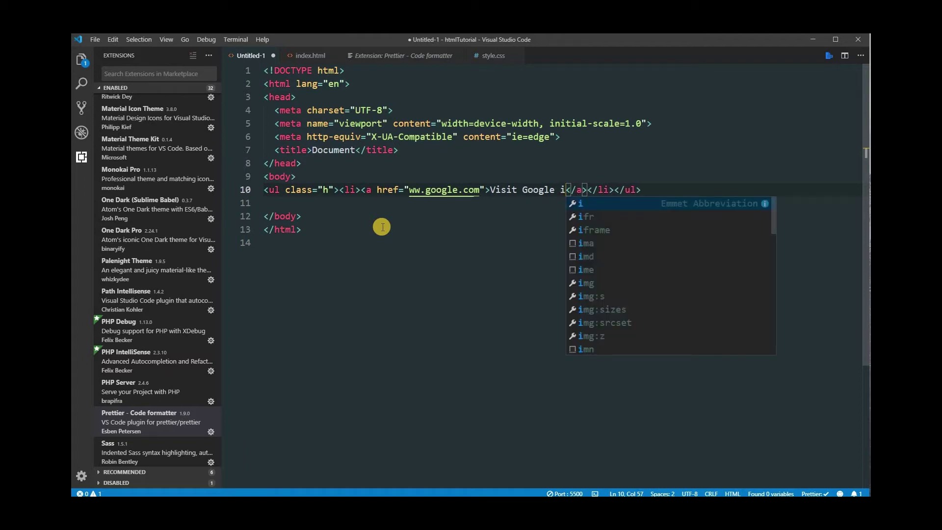
{"action": "type", "text": ".faf"}
{"action": "key", "text": "BackSpace"}
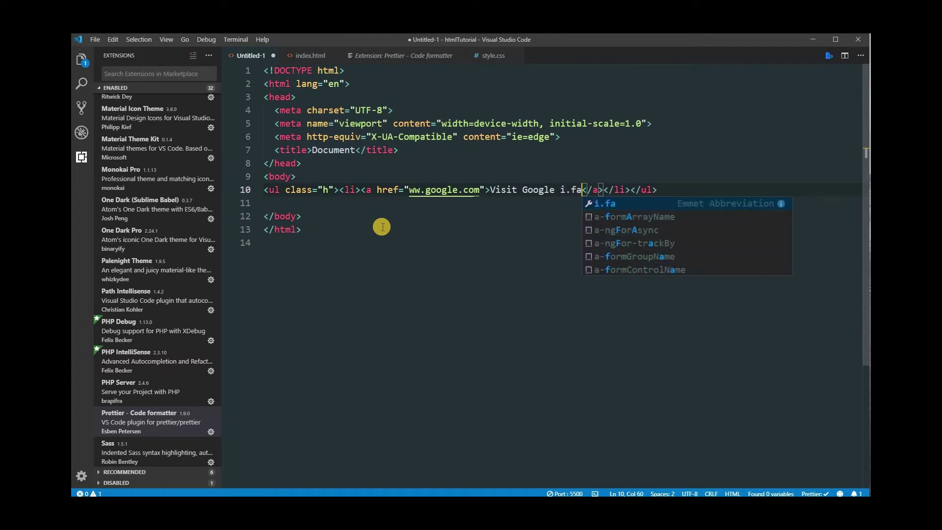
{"action": "type", "text": ".fa"}
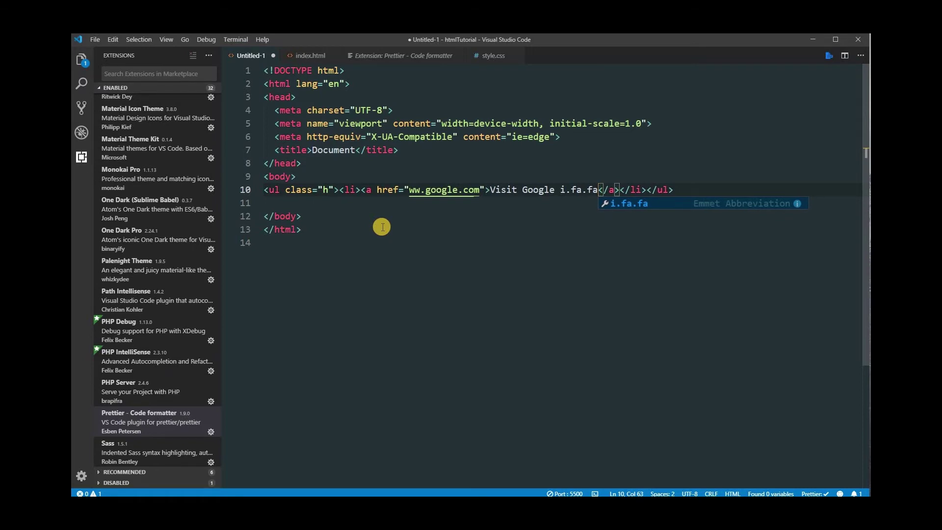
{"action": "type", "text": "-plus"}
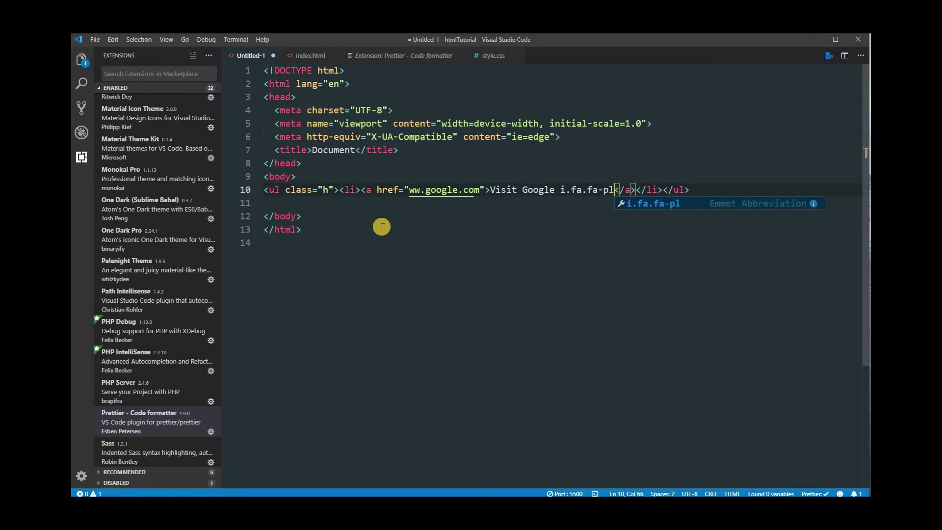
{"action": "key", "text": "Tab"}
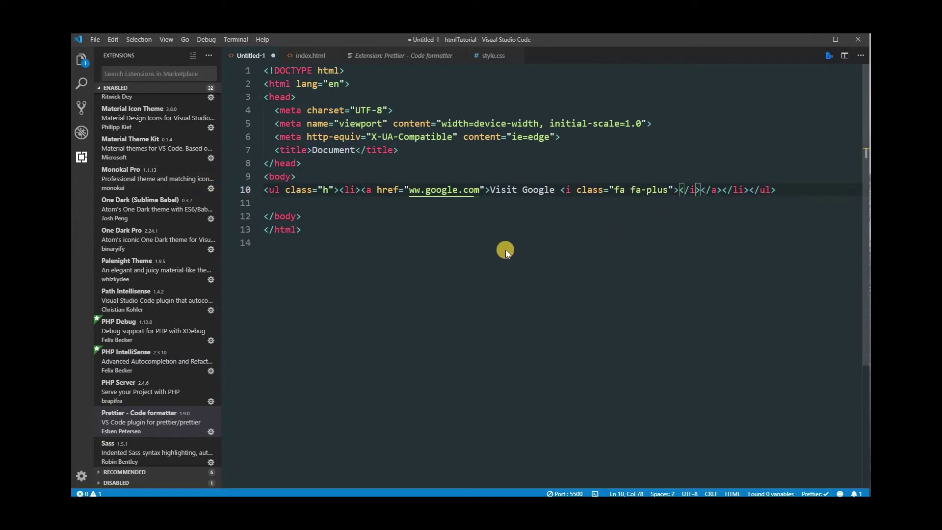
- Save the HTML document to the Desktop as Untitled-1.html
{"action": "key", "text": "ctrl+s"}
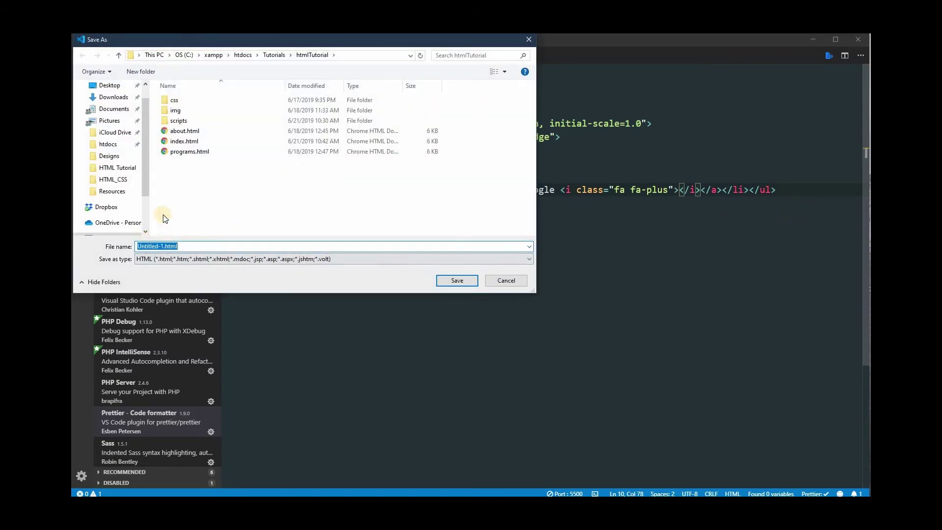
{"action": "left_click_drag", "start_coordinate": [145, 171], "coordinate": [146, 125]}
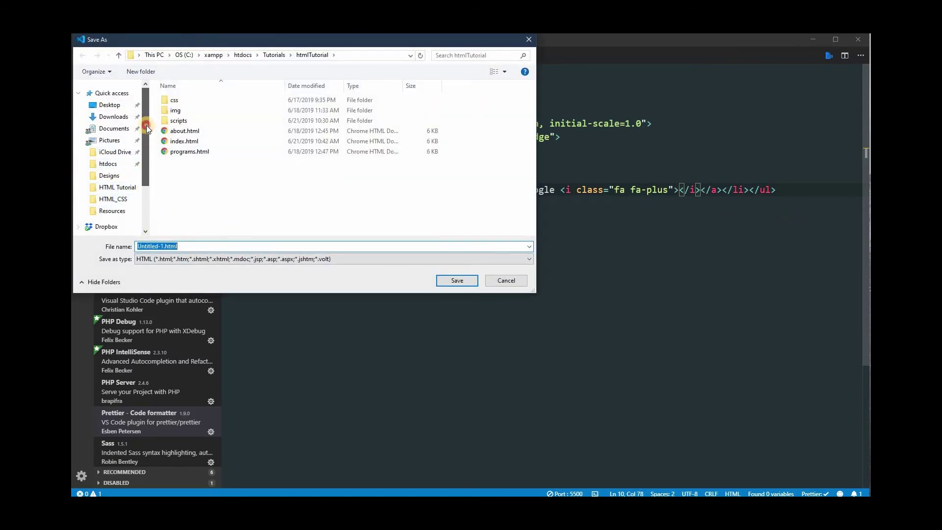
{"action": "left_click", "coordinate": [109, 104]}
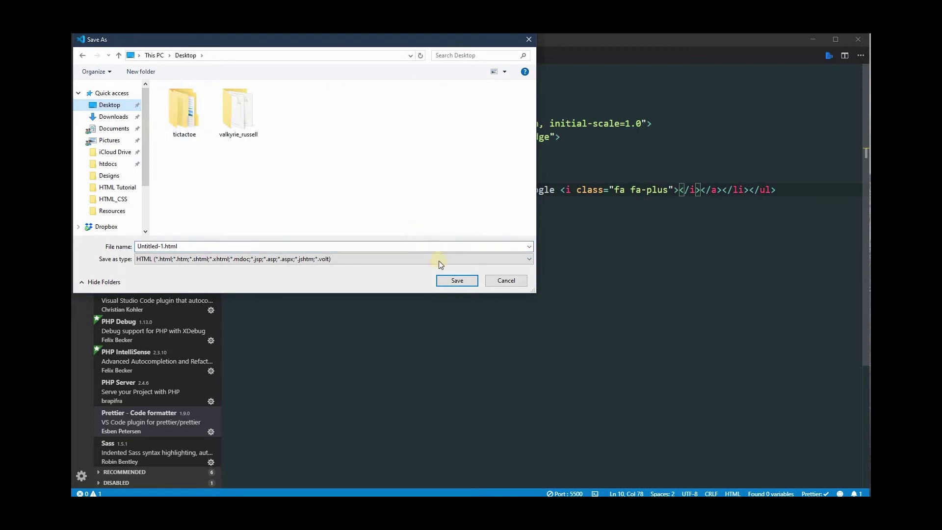
{"action": "left_click", "coordinate": [457, 280]}
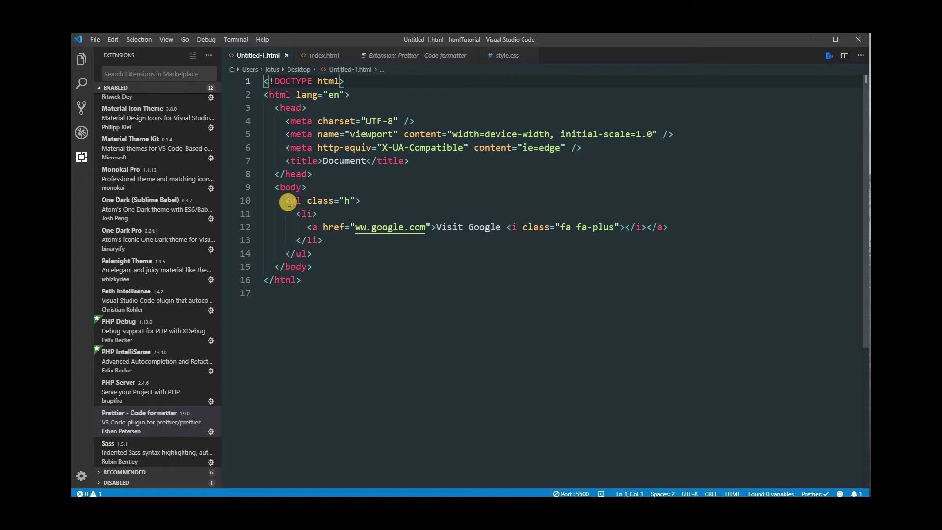
- Examine the formatting of the ul block, its list item and its link in Untitled-1.html
{"action": "left_click_drag", "start_coordinate": [285, 201], "coordinate": [326, 248]}
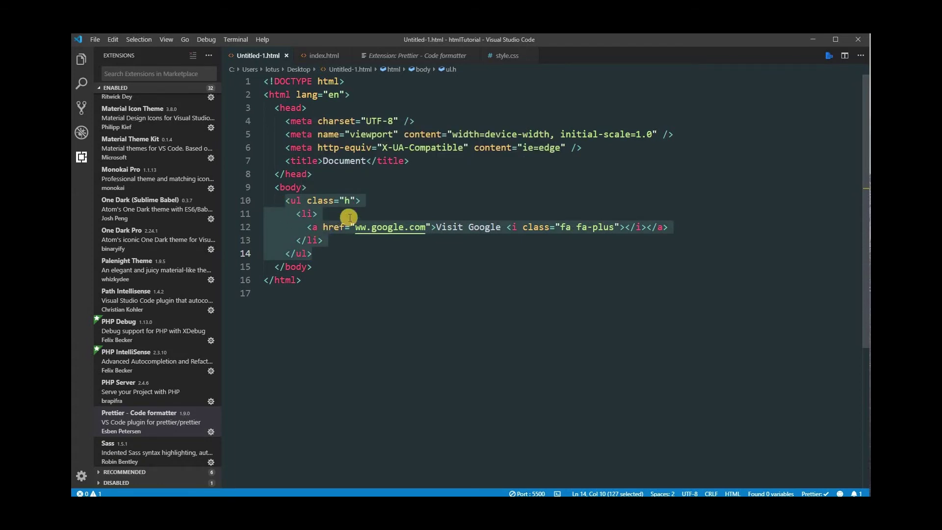
{"action": "left_click", "coordinate": [314, 215]}
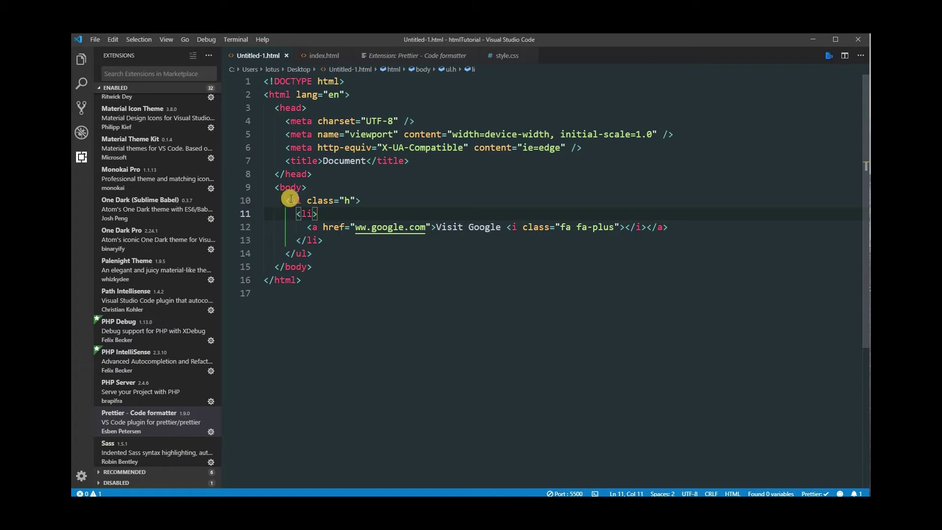
{"action": "mouse_move", "coordinate": [293, 199]}
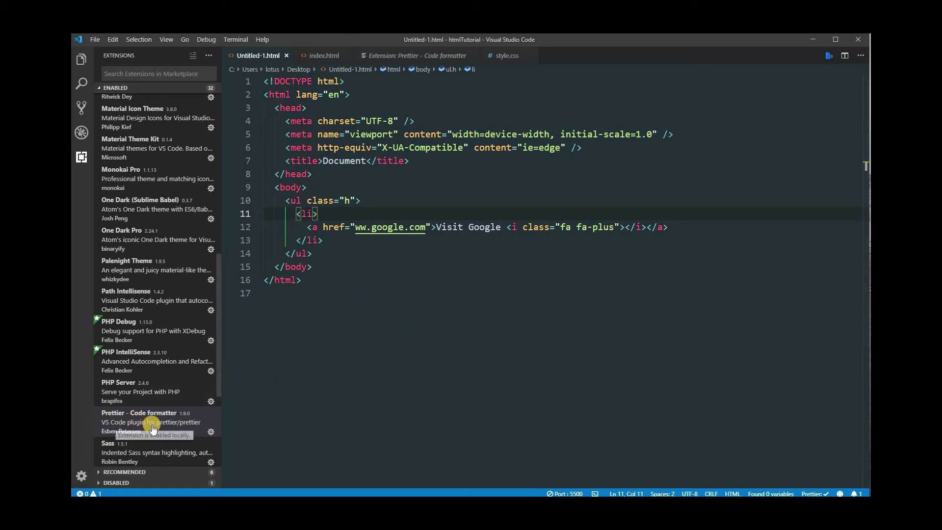
{"action": "scroll", "coordinate": [183, 446], "scroll_direction": "down", "scroll_amount": 1}
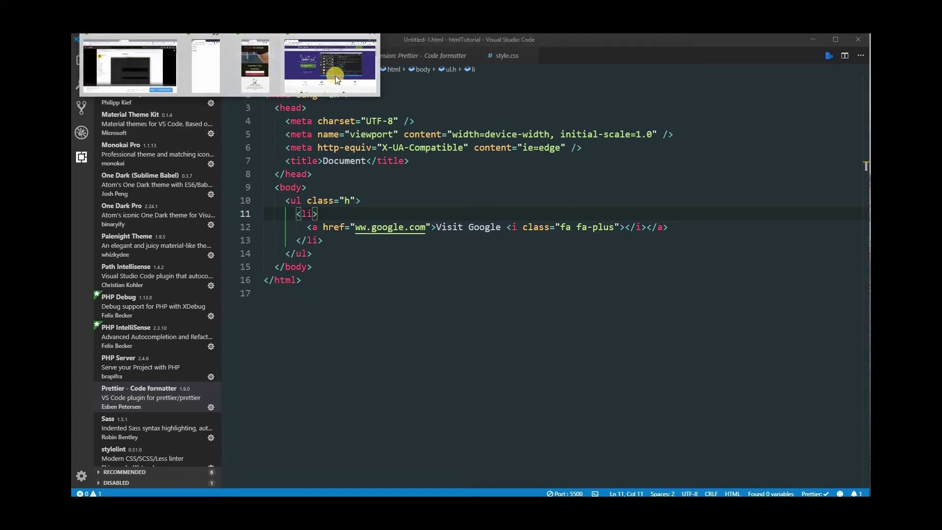
- Switch to Chrome, search Google for "bootstrap" in a new tab and open the getbootstrap.com site
{"action": "left_click", "coordinate": [337, 79]}
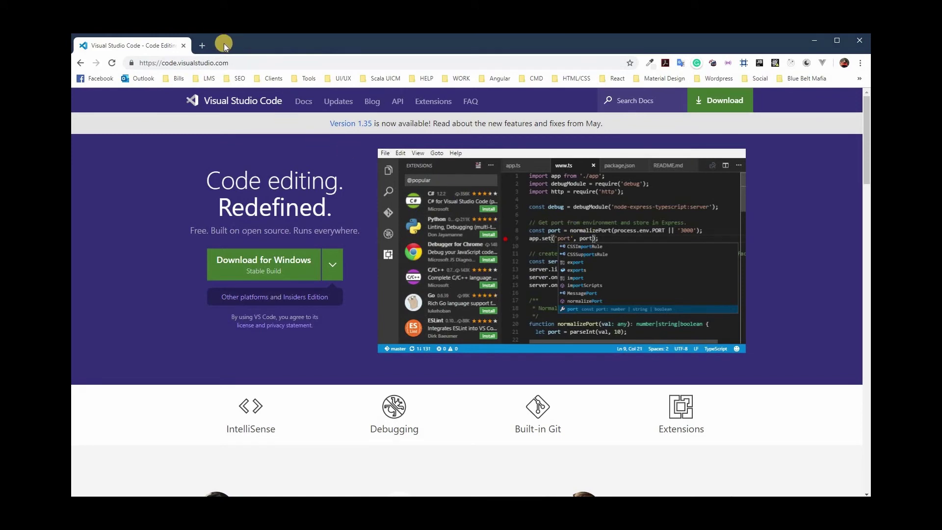
{"action": "left_click", "coordinate": [201, 47]}
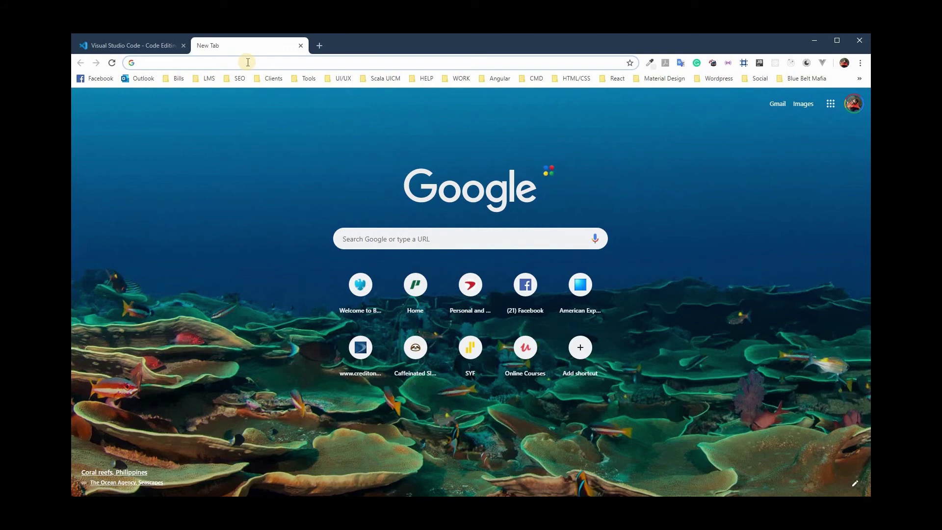
{"action": "type", "text": "bo"}
{"action": "key", "text": "Return"}
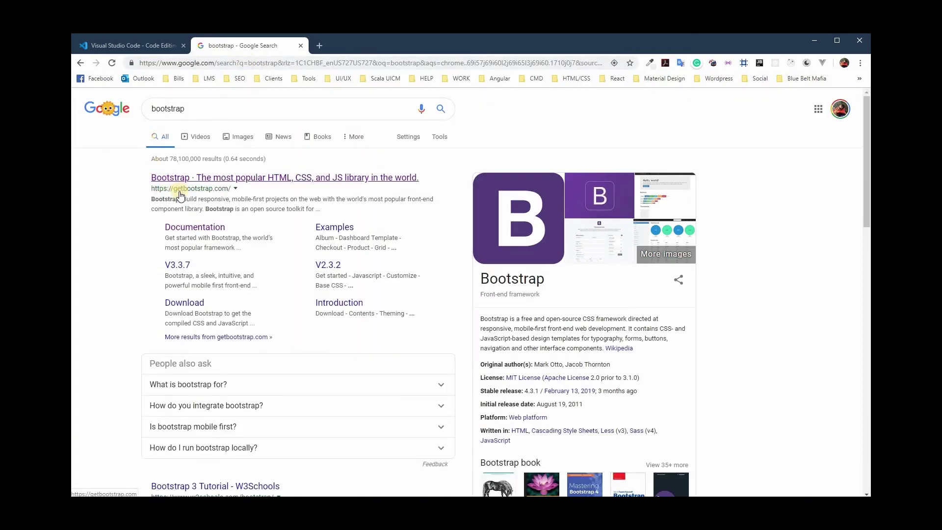
{"action": "left_click", "coordinate": [219, 192]}
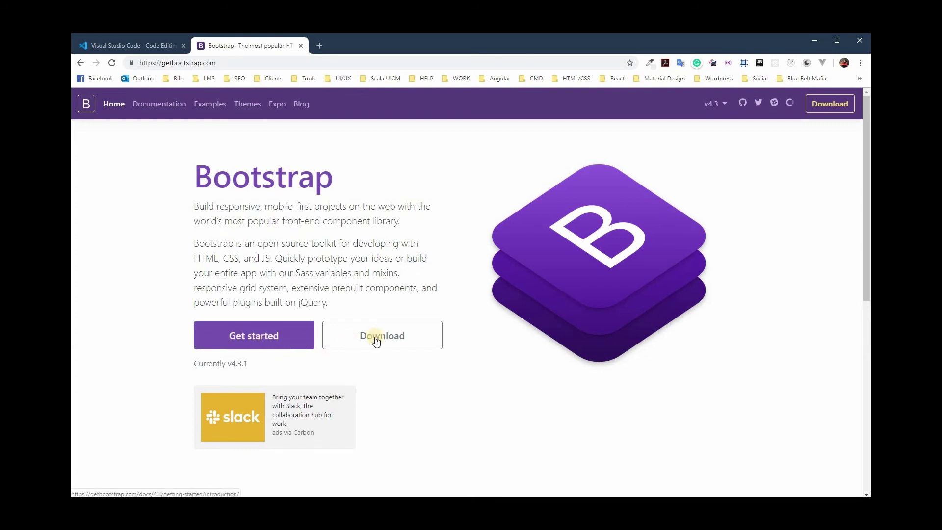
- Open Bootstrap's getting-started Introduction page and review the CSS and JS quick-start snippets
{"action": "left_click", "coordinate": [276, 339]}
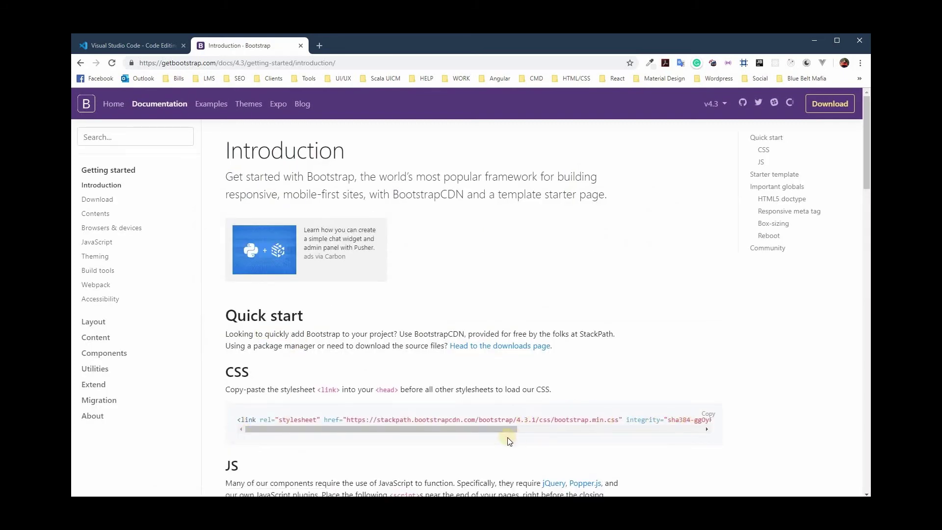
{"action": "left_click_drag", "start_coordinate": [499, 431], "coordinate": [443, 446]}
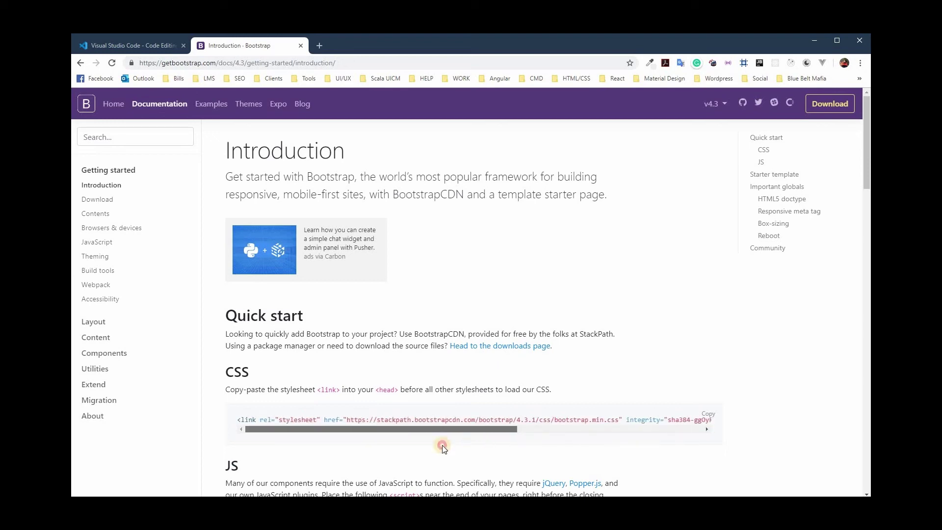
{"action": "scroll", "coordinate": [357, 466], "scroll_direction": "down", "scroll_amount": 5}
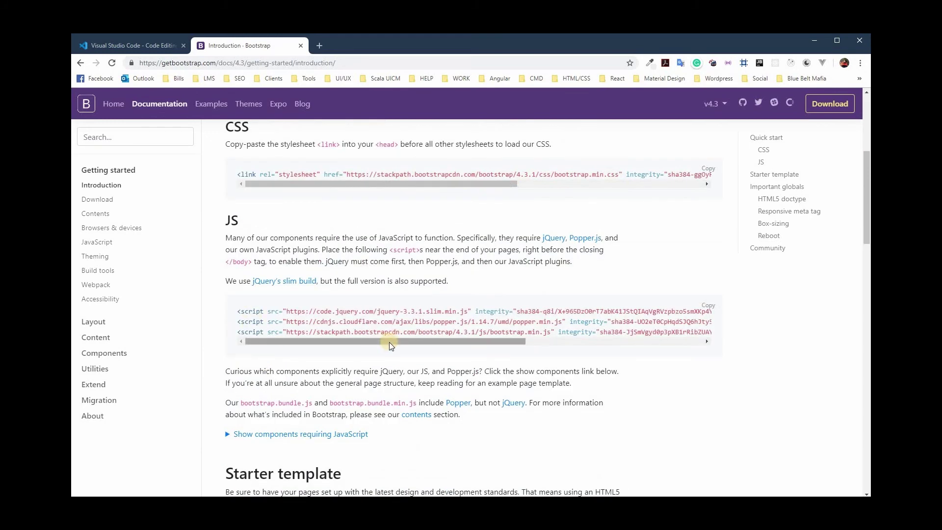
- Open fontawesome.com in another new tab and look over its home page
{"action": "left_click", "coordinate": [319, 45]}
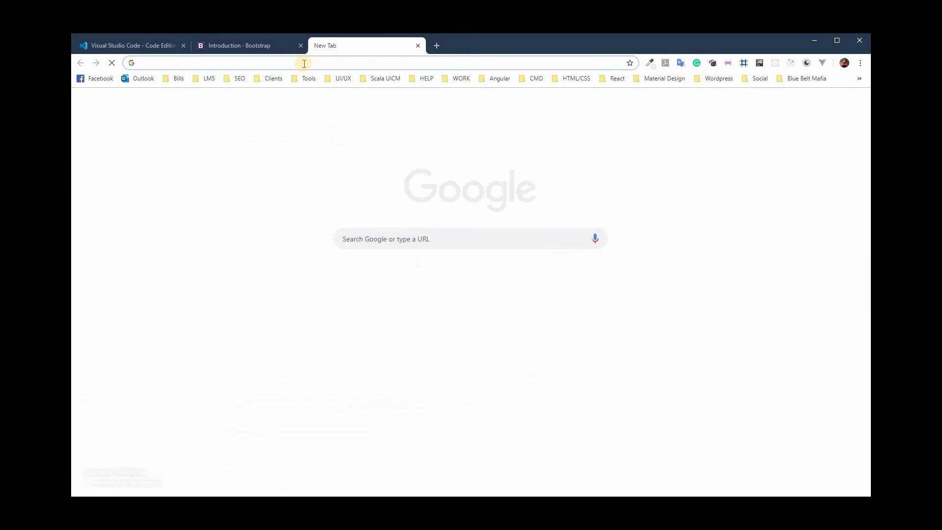
{"action": "type", "text": "foi"}
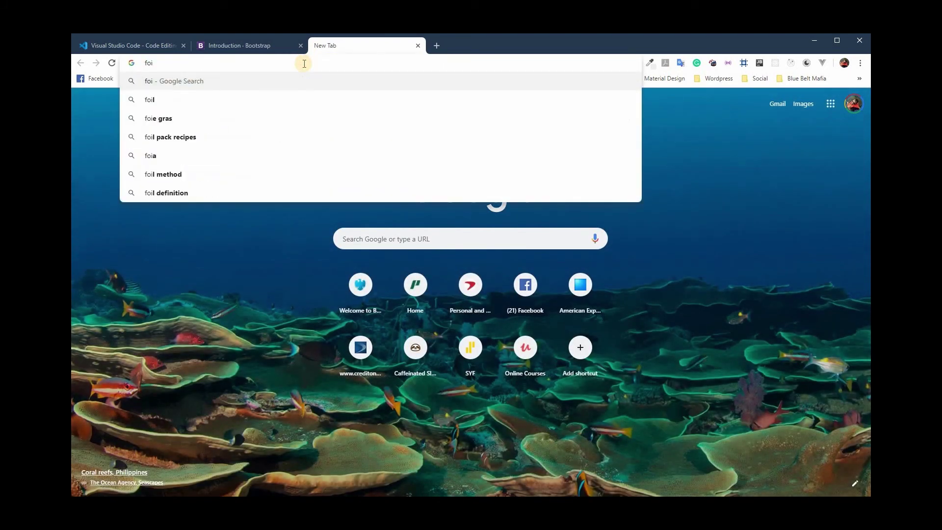
{"action": "key", "text": "BackSpace"}
{"action": "type", "text": "ntawesome.com"}
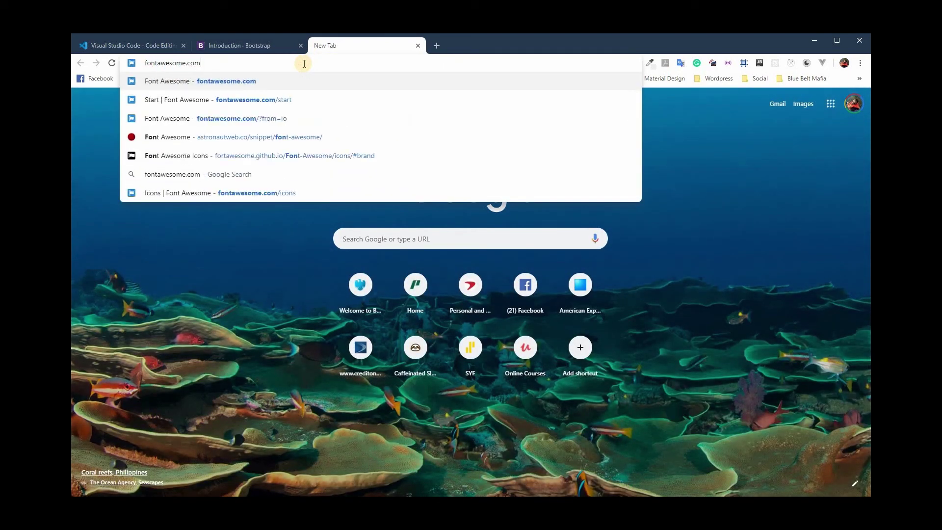
{"action": "key", "text": "Return"}
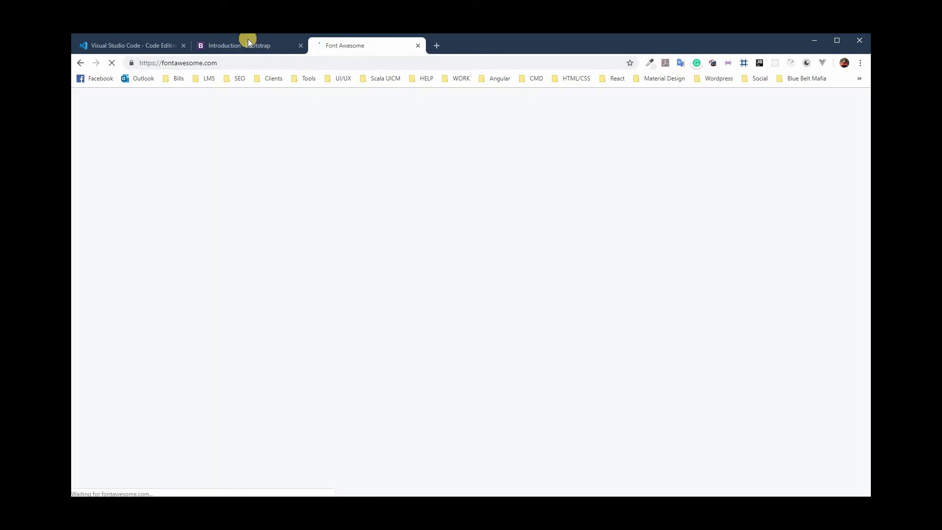
{"action": "left_click", "coordinate": [248, 44]}
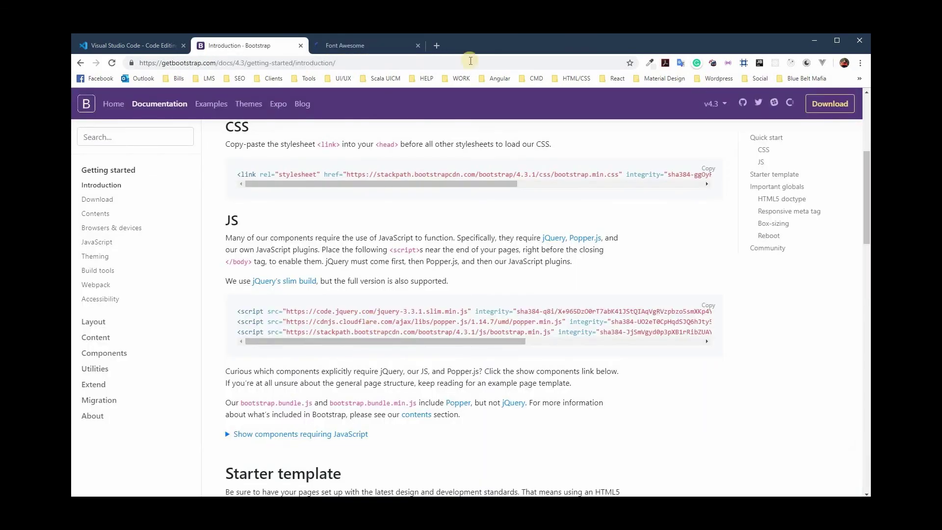
{"action": "left_click", "coordinate": [374, 44]}
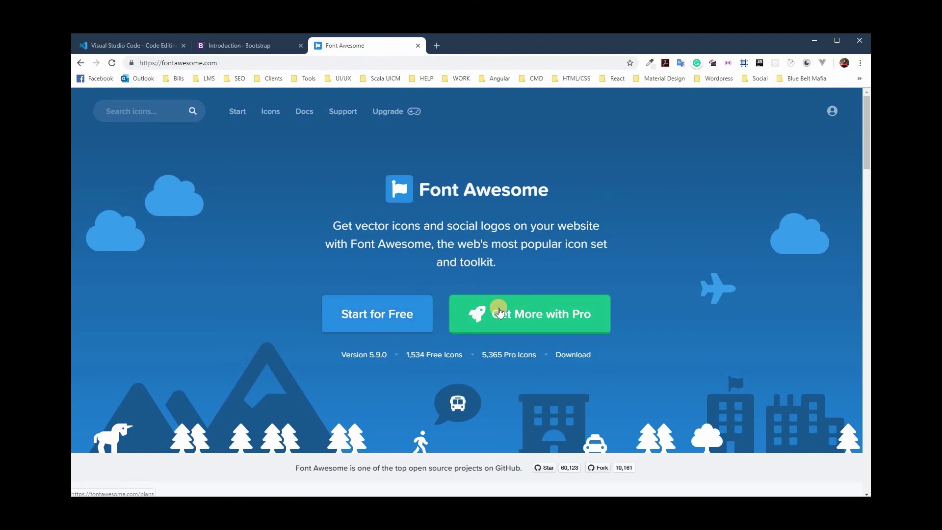
{"action": "scroll", "coordinate": [608, 349], "scroll_direction": "down", "scroll_amount": 5}
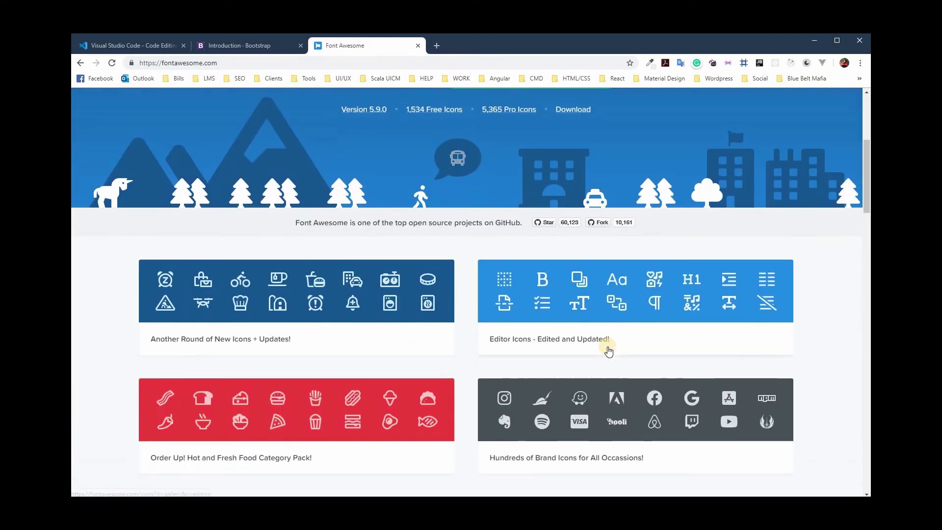
{"action": "scroll", "coordinate": [607, 349], "scroll_direction": "up", "scroll_amount": 5}
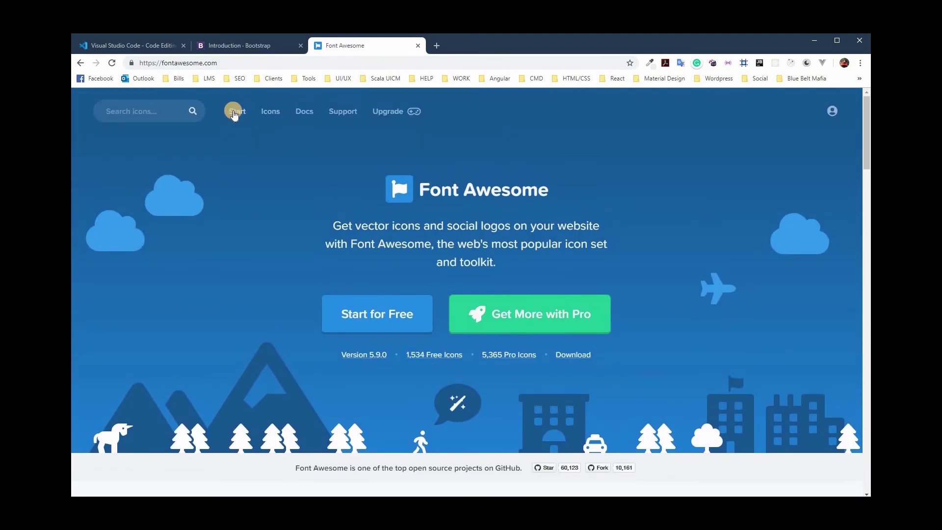
- Visit Font Awesome's Start page and icon gallery, open the regular-style address-card icon and copy its HTML snippet
{"action": "left_click", "coordinate": [237, 112]}
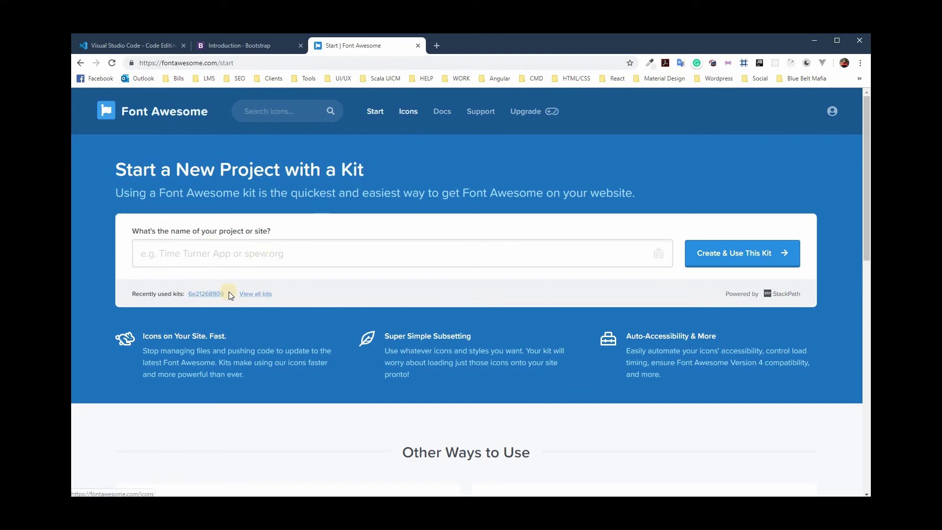
{"action": "left_click", "coordinate": [407, 111]}
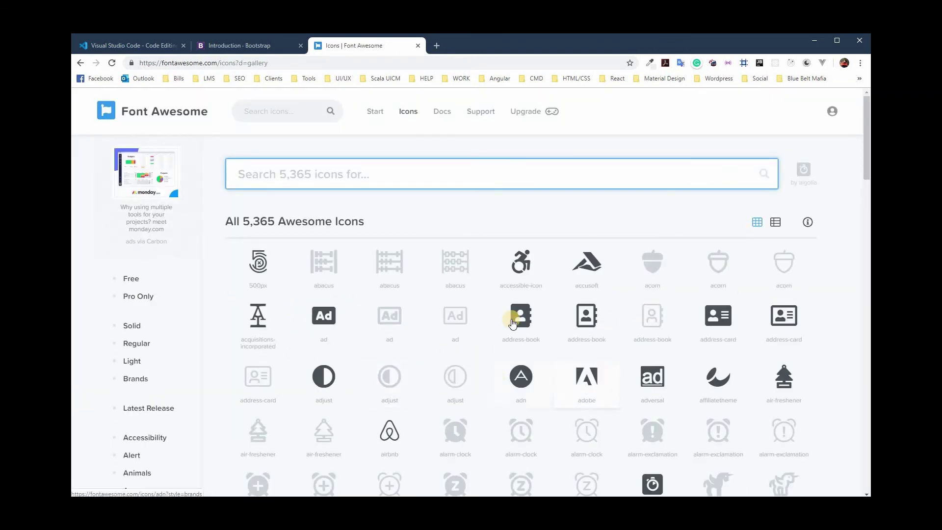
{"action": "left_click", "coordinate": [784, 318]}
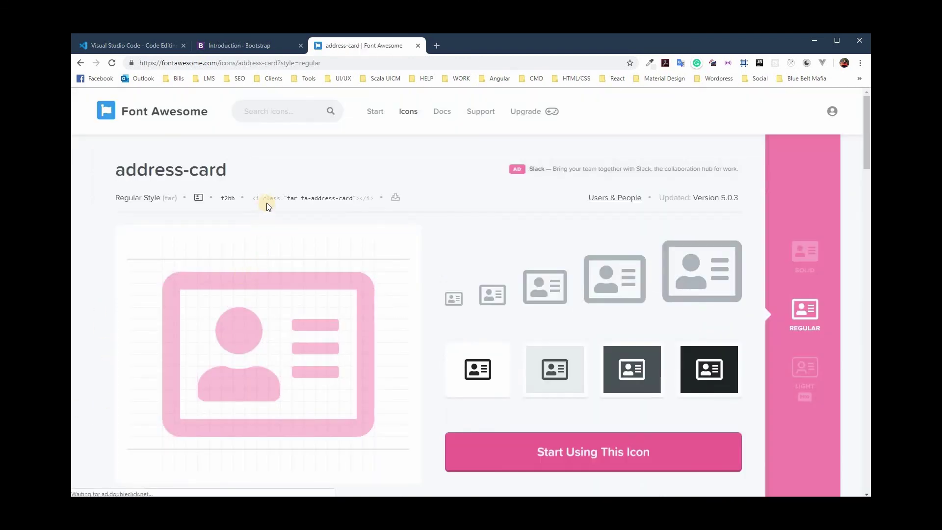
{"action": "left_click", "coordinate": [319, 198]}
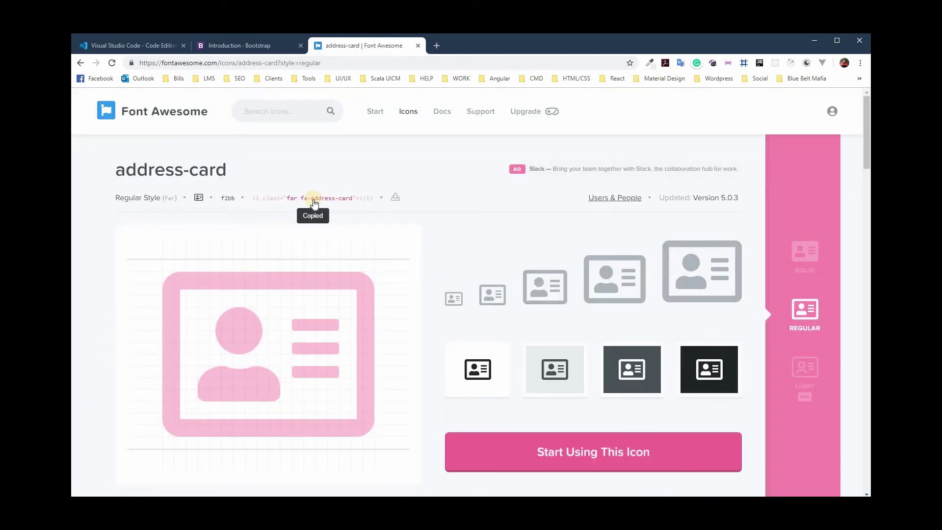